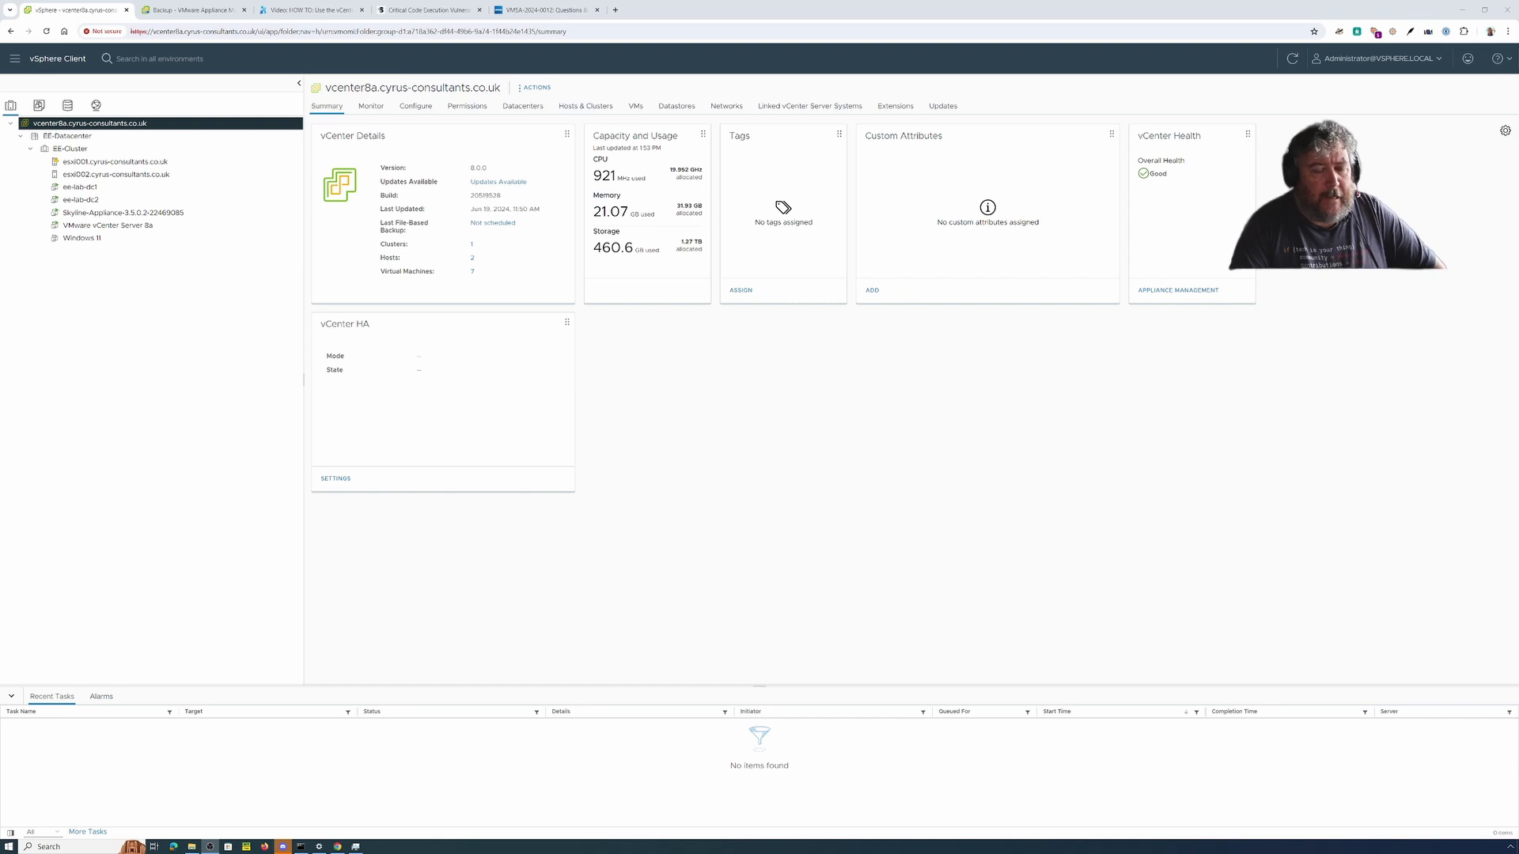
# Step: Read the SecurityWeek article on the VMware vCenter vulnerabilities and the VMSA-2024-0012 Questions & Answers page for affected versions and fixes
pyautogui.click(420, 11)
pyautogui.scroll(8, 363, 418)
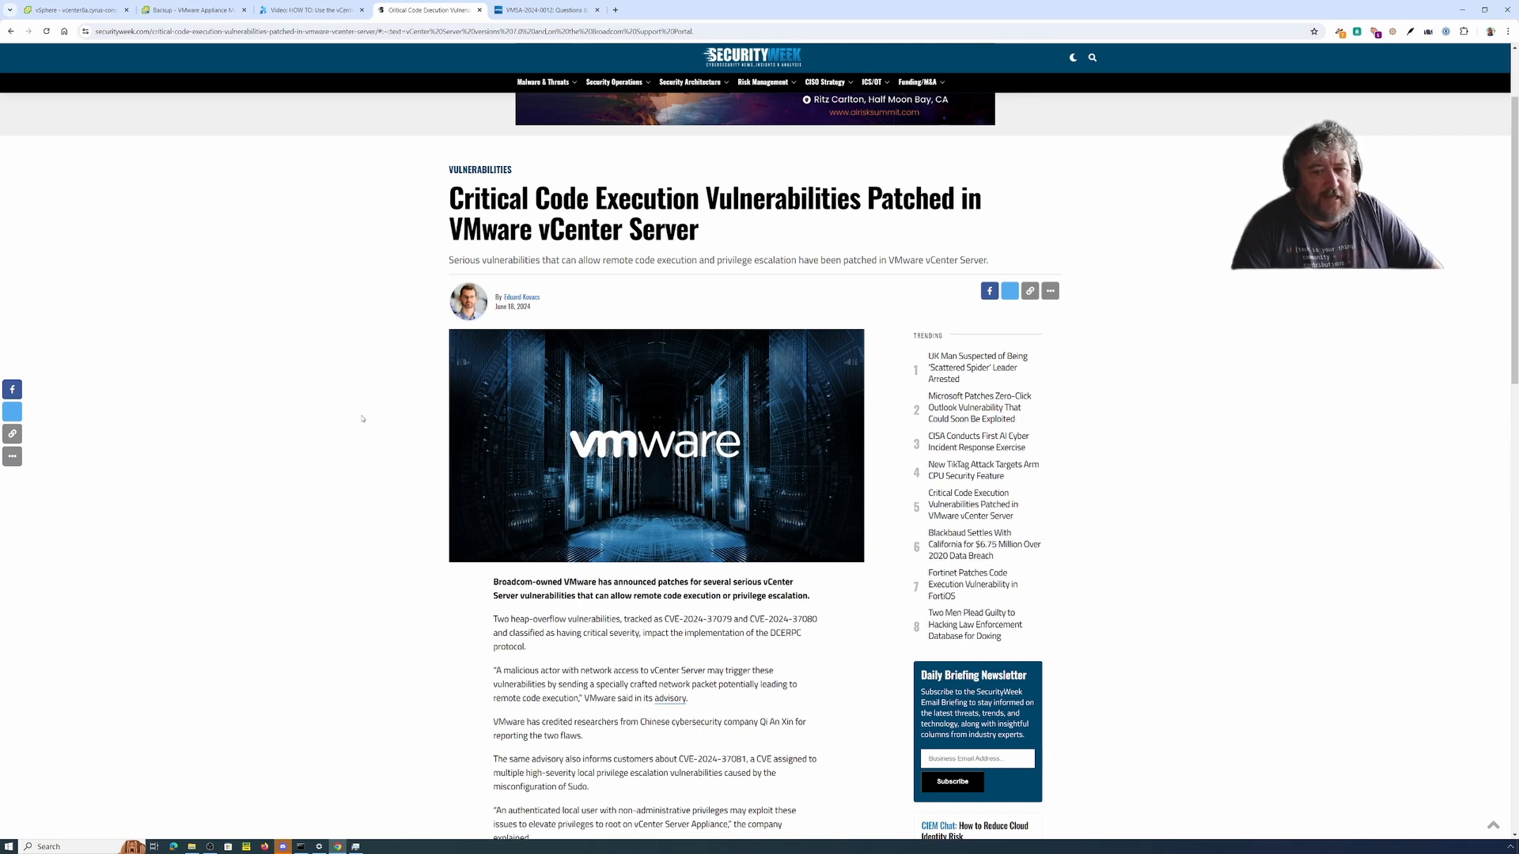
pyautogui.scroll(-2, 361, 419)
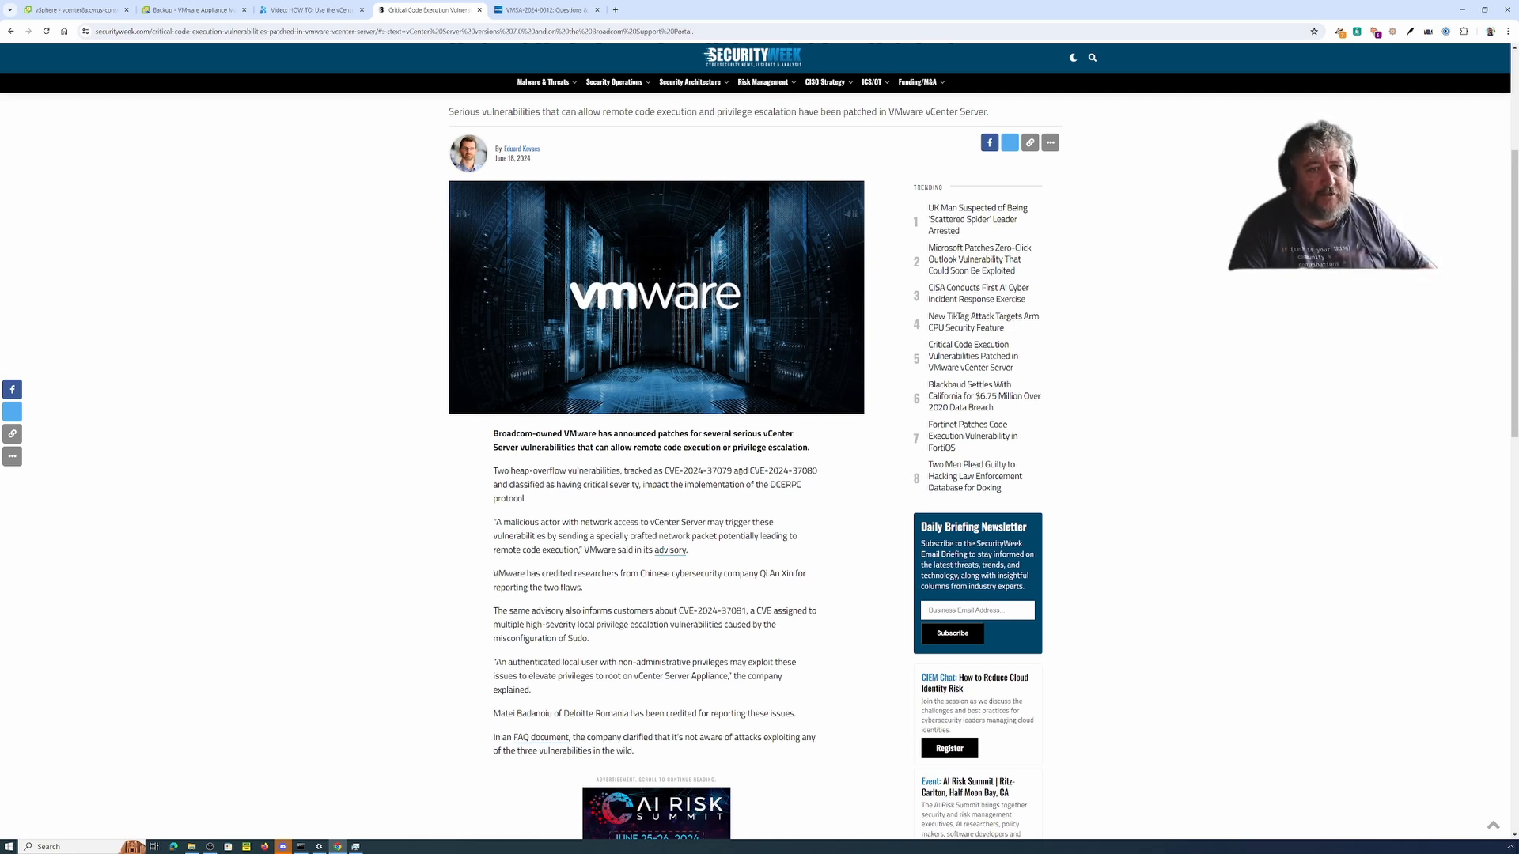
pyautogui.click(545, 9)
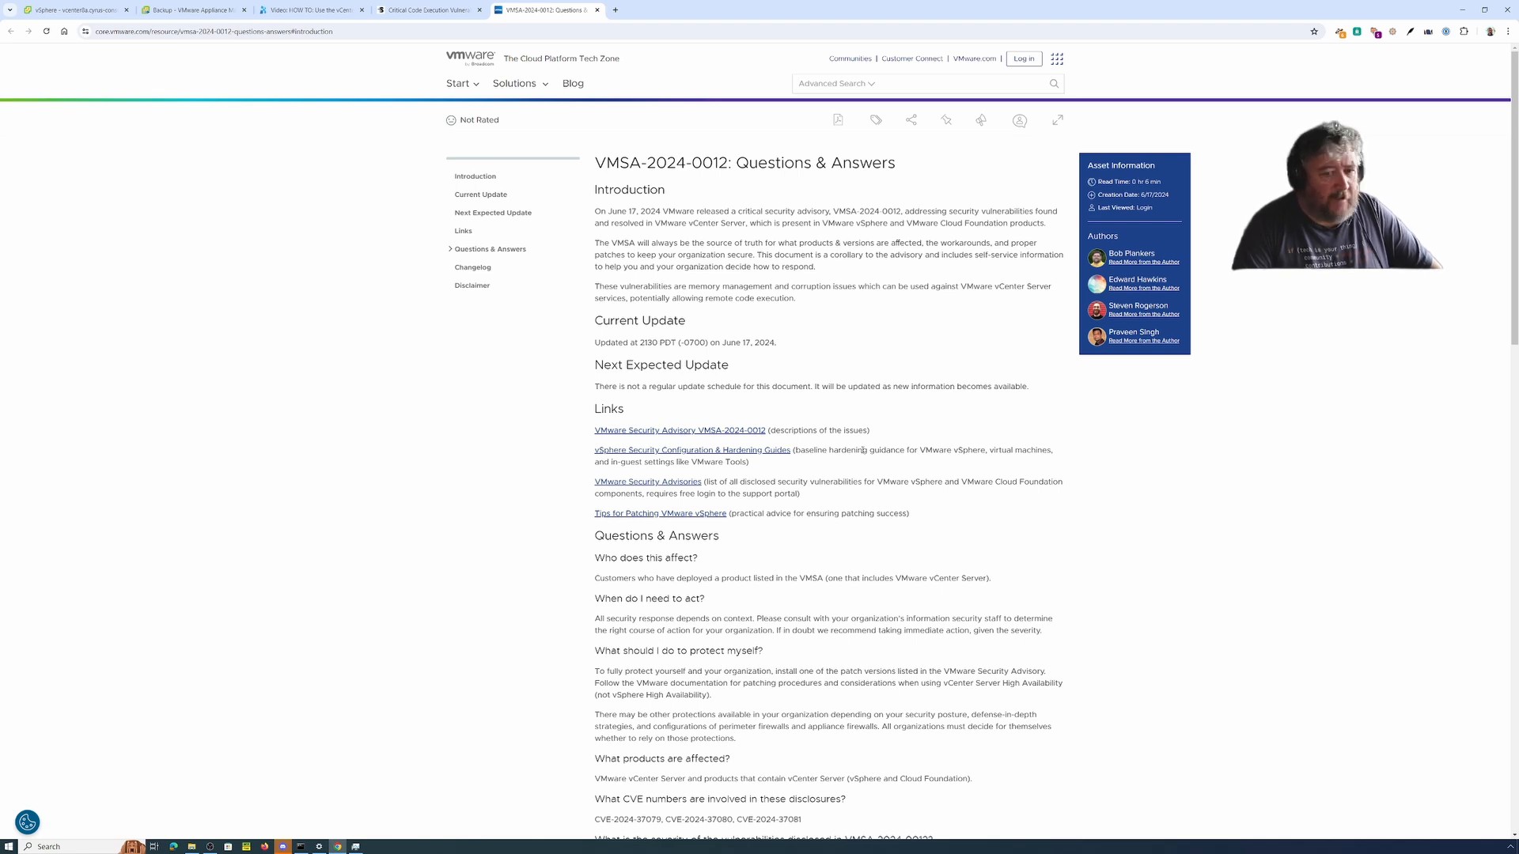
pyautogui.scroll(-4, 863, 450)
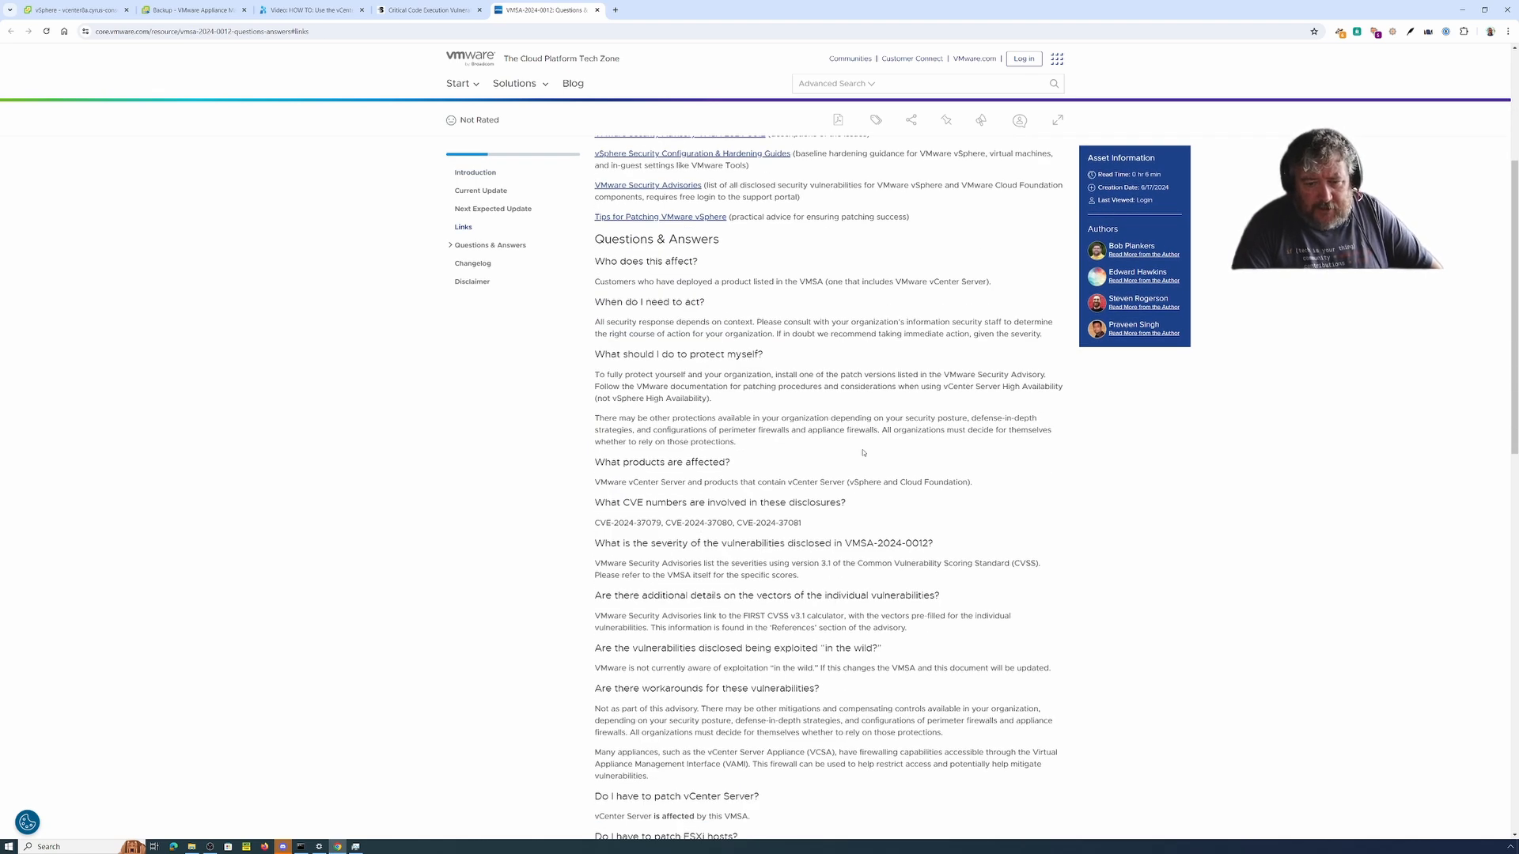
pyautogui.scroll(3, 863, 453)
pyautogui.click(427, 10)
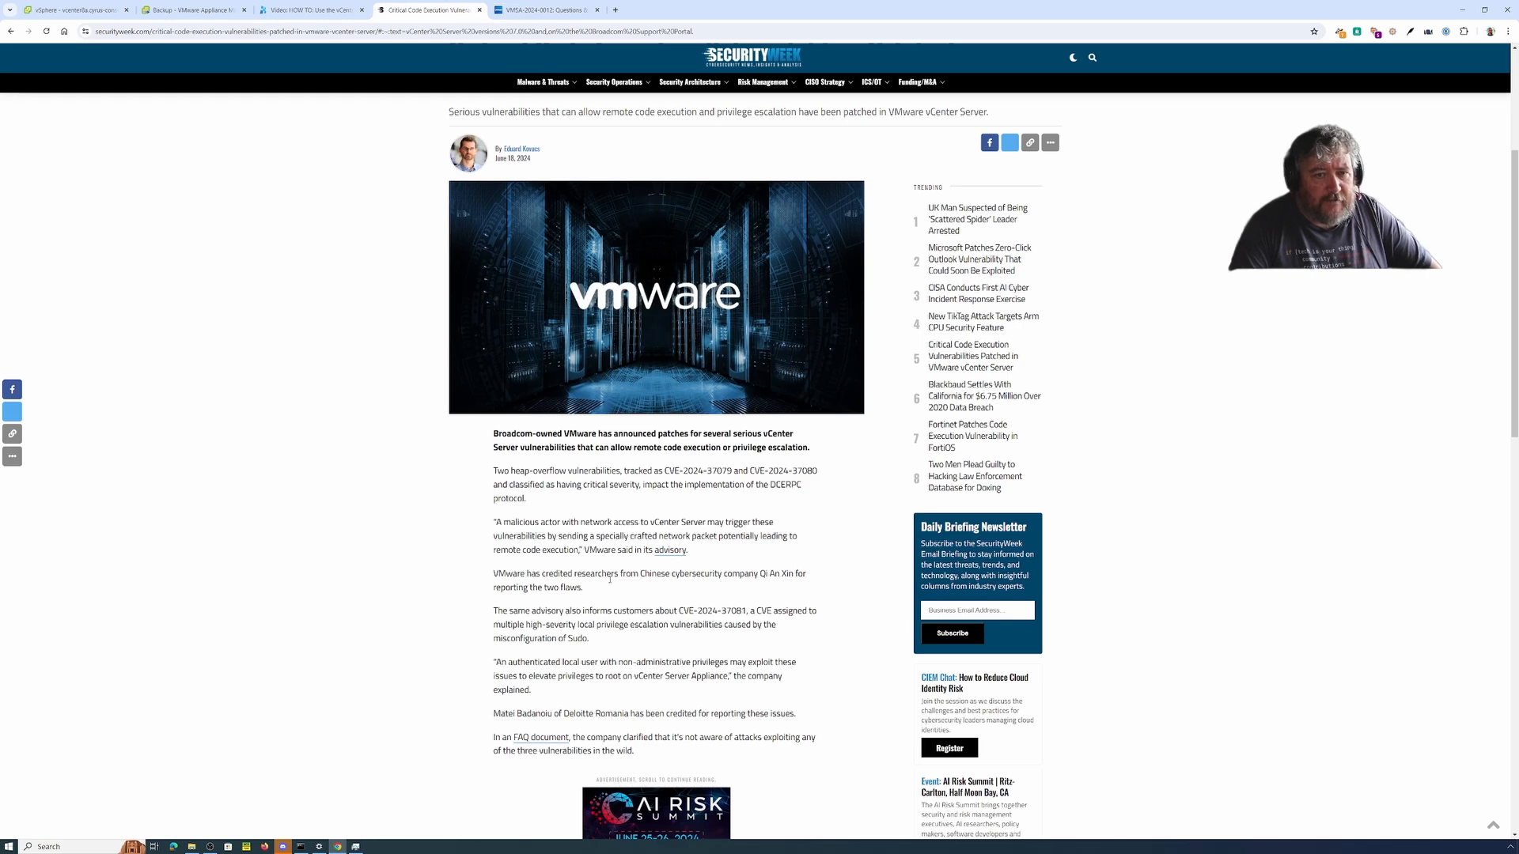
pyautogui.scroll(-5, 616, 676)
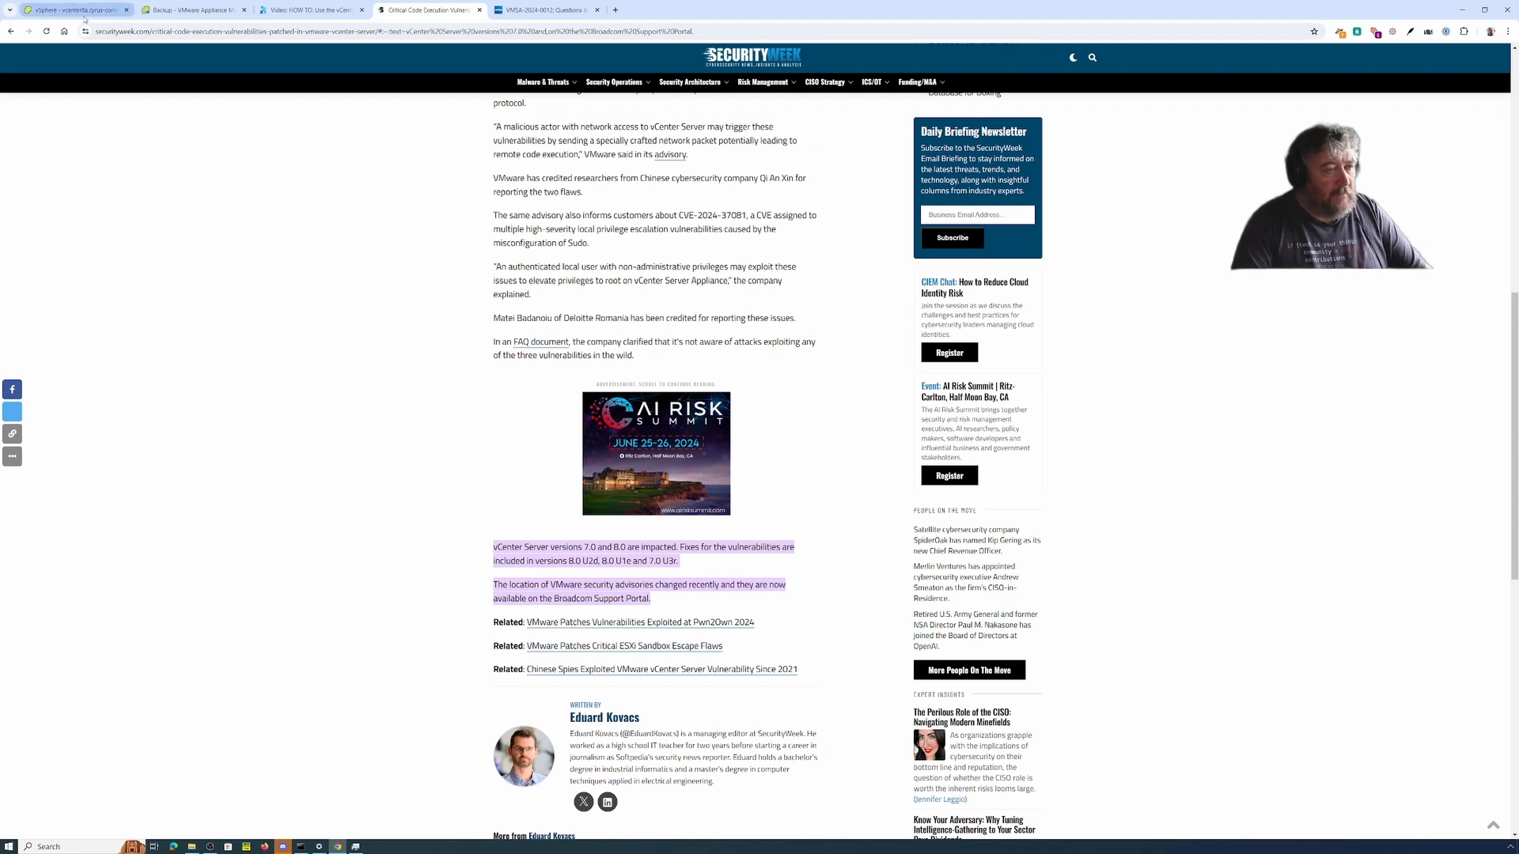
# Step: Review the appliance's backup and update pages in vCenter Server Management, along with the Experts Exchange how-to page on VAMI backups
pyautogui.moveTo(85, 19)
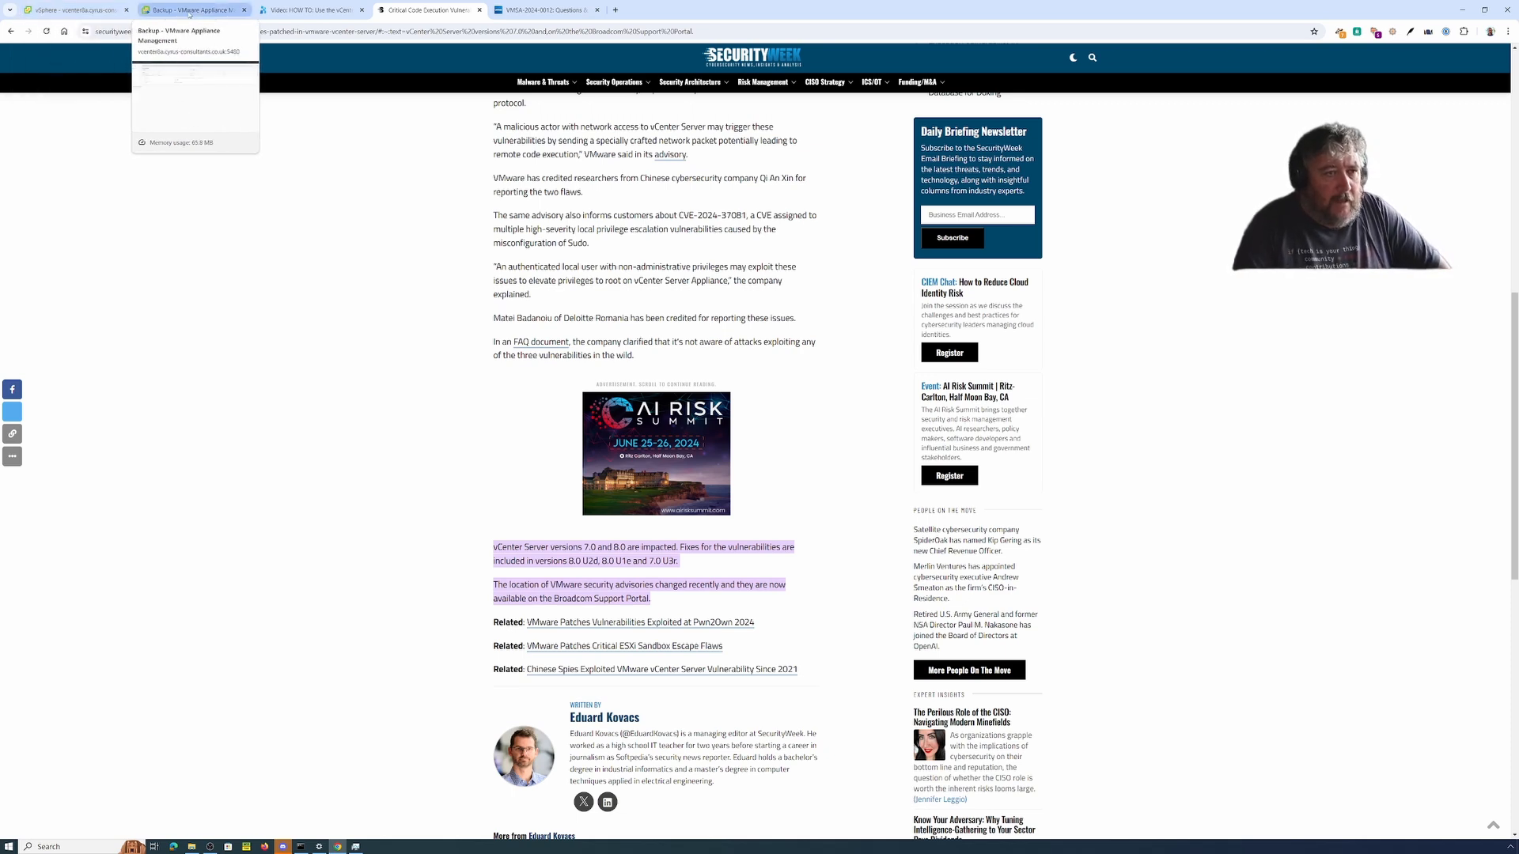
pyautogui.click(190, 11)
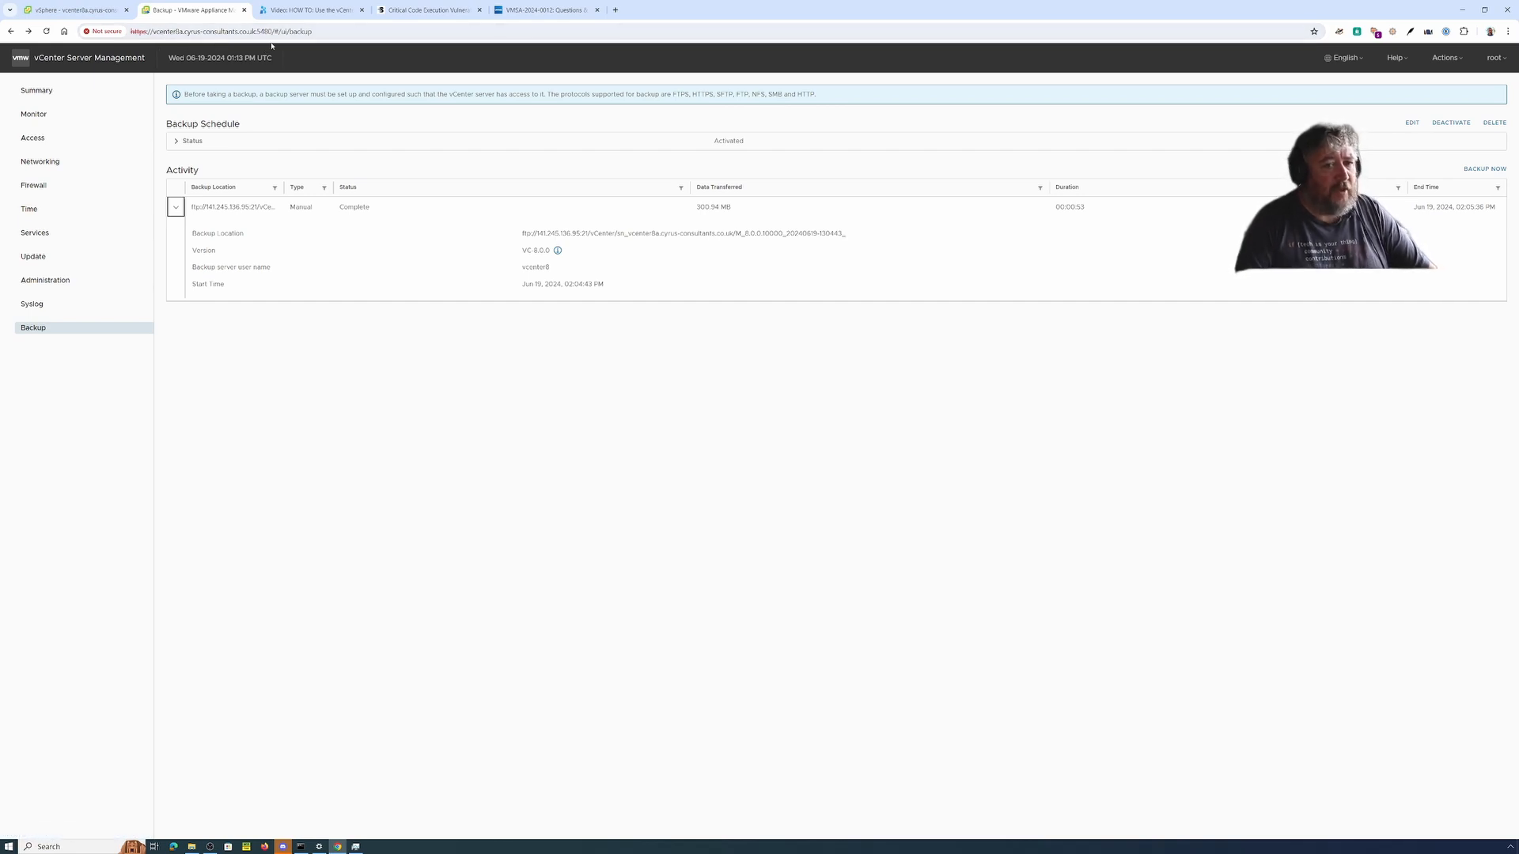
pyautogui.click(35, 260)
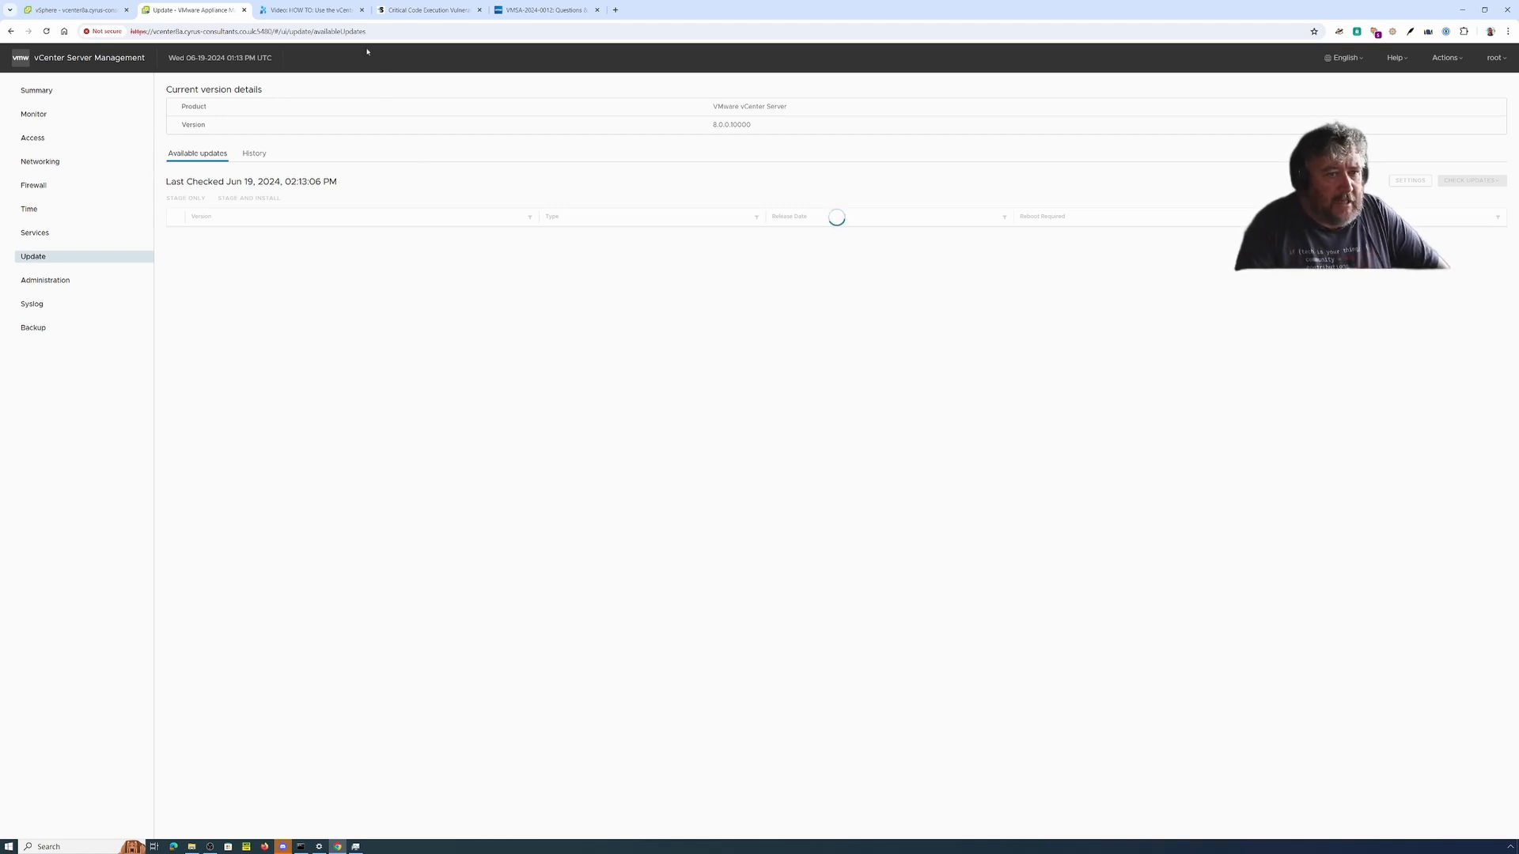
pyautogui.click(310, 9)
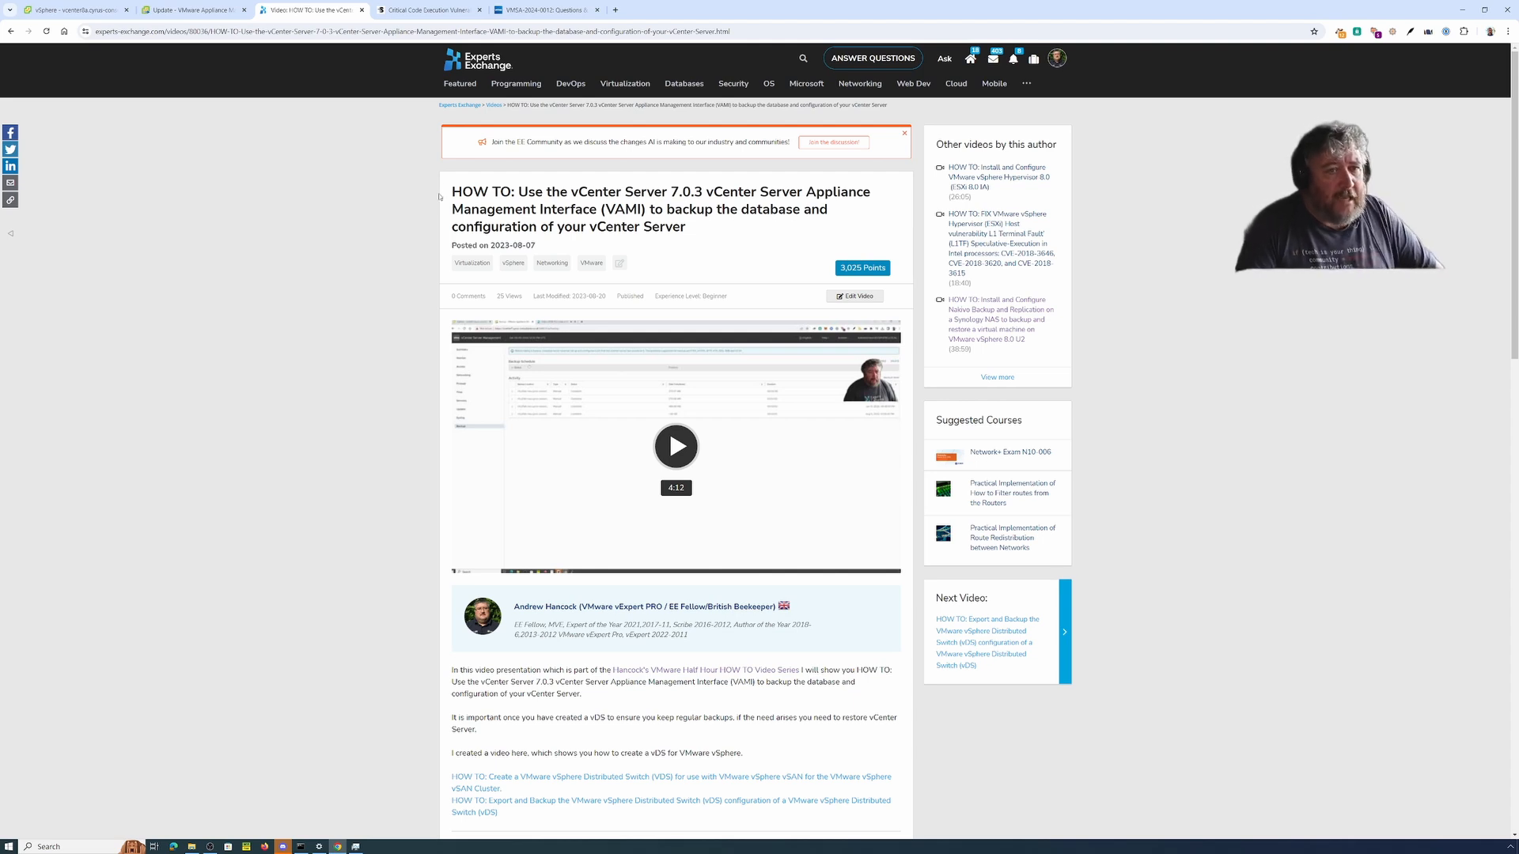
pyautogui.click(195, 10)
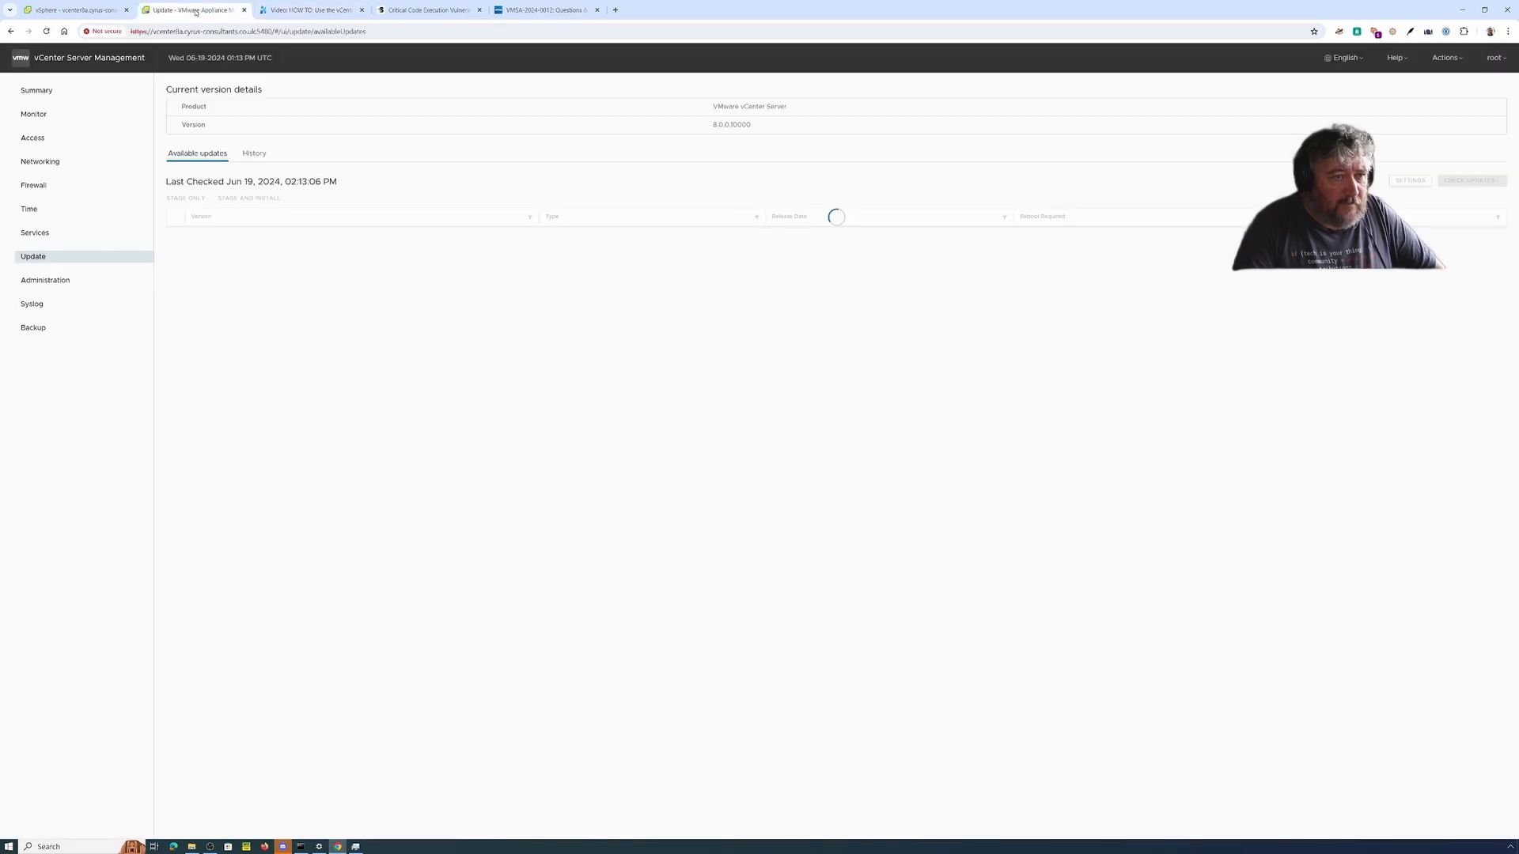
pyautogui.click(44, 335)
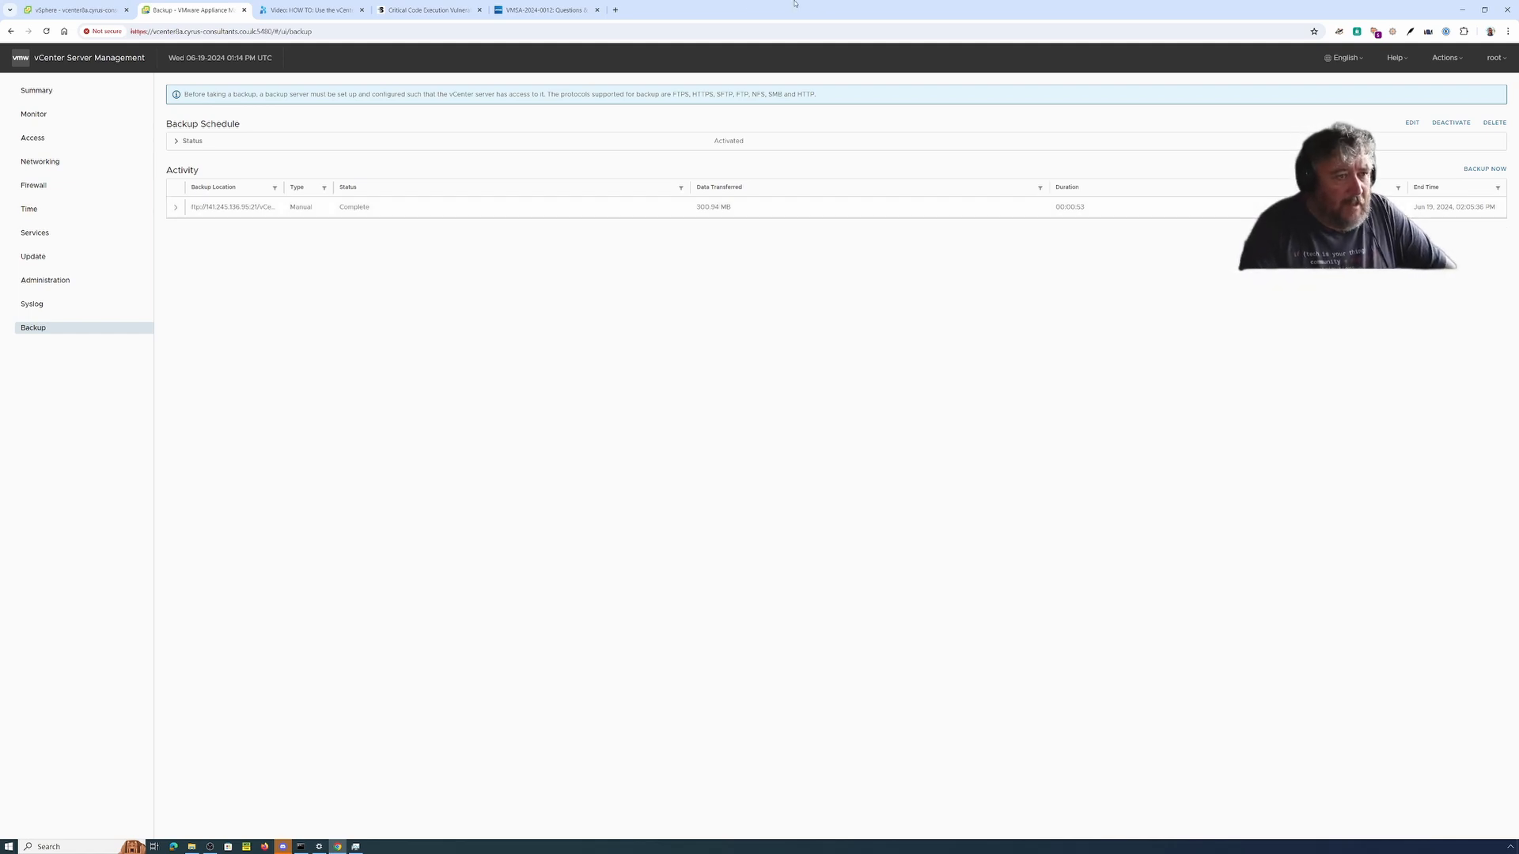
# Step: In the vSphere Client, take a snapshot of the VMware vCenter Server 8a virtual machine without including its memory
pyautogui.click(28, 11)
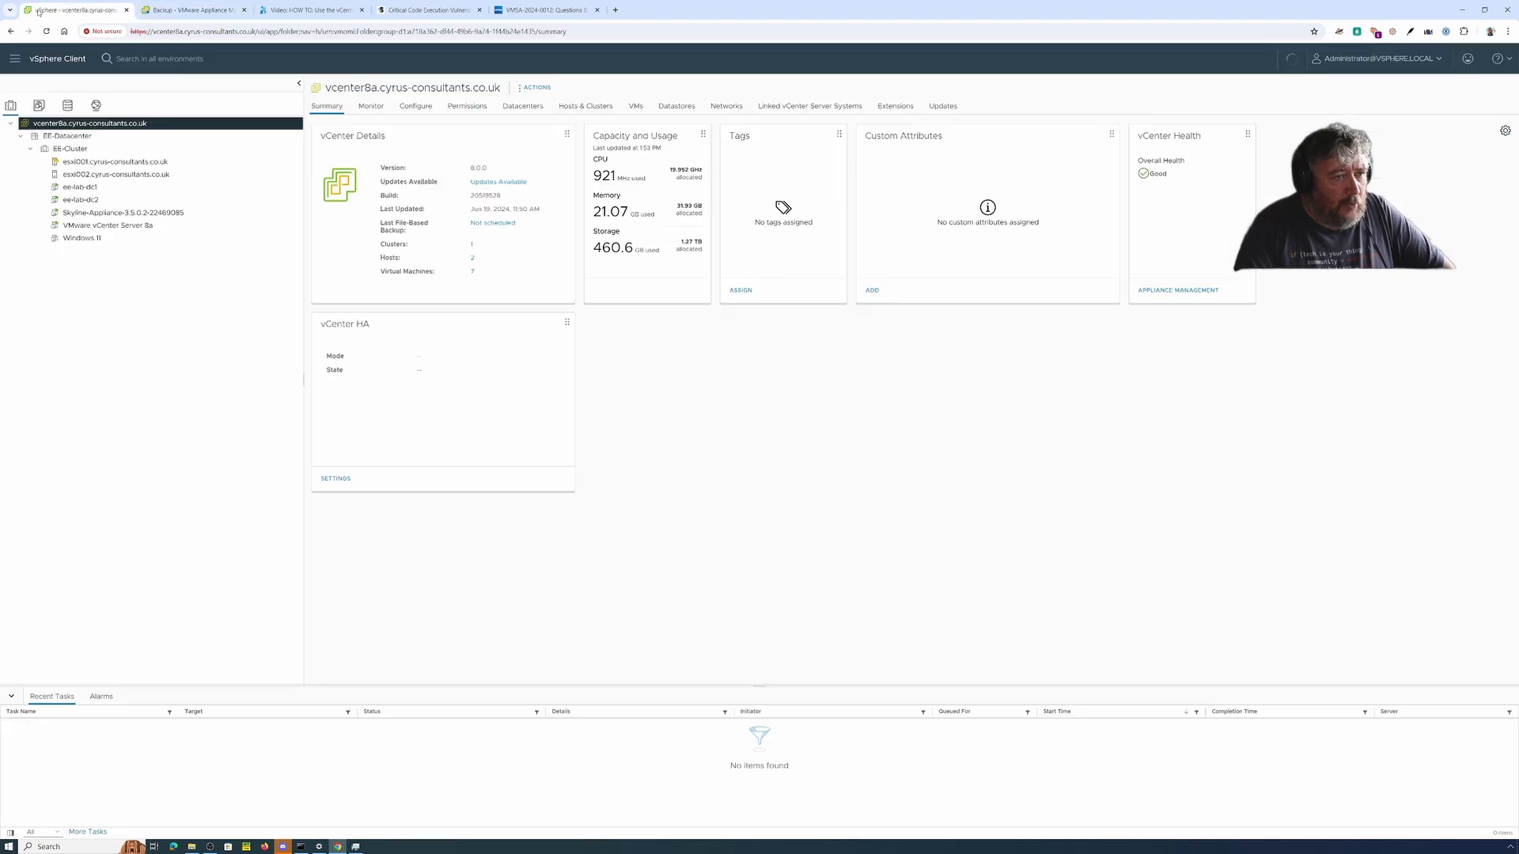
pyautogui.click(141, 227)
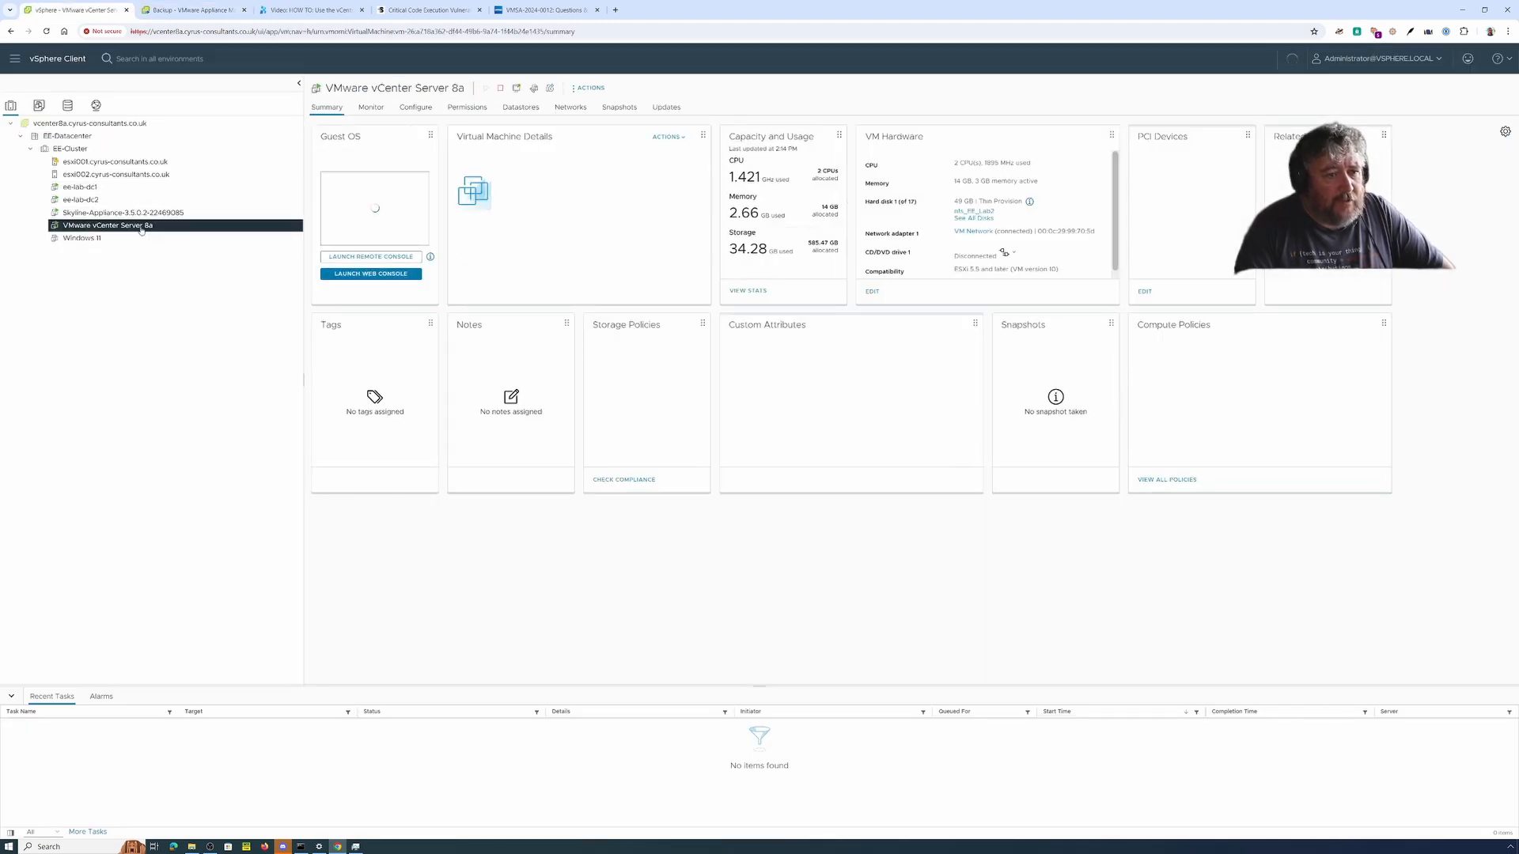
pyautogui.rightClick(141, 228)
pyautogui.moveTo(200, 282)
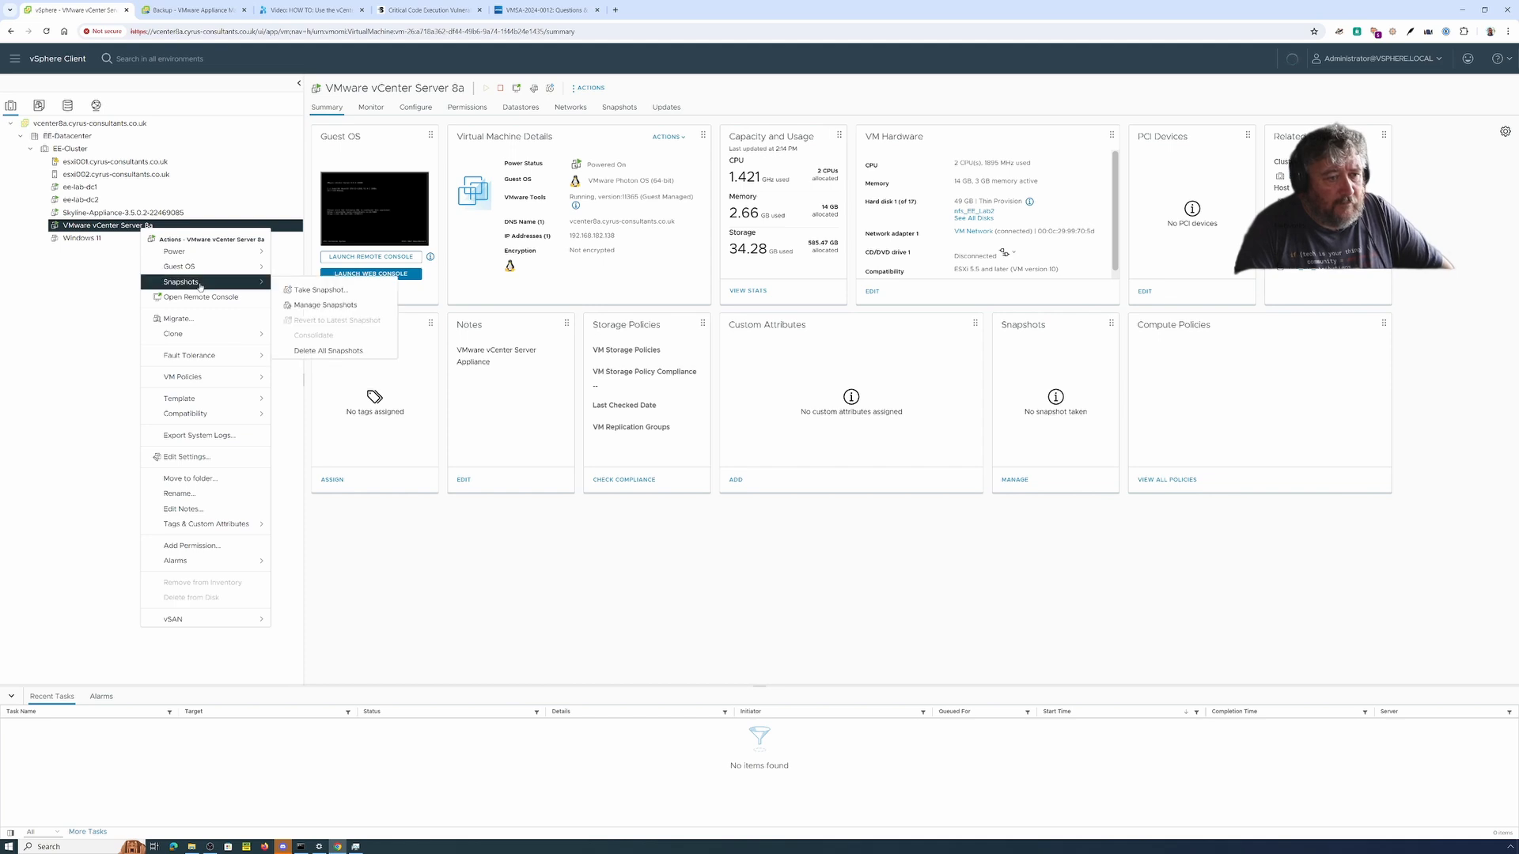
pyautogui.click(319, 294)
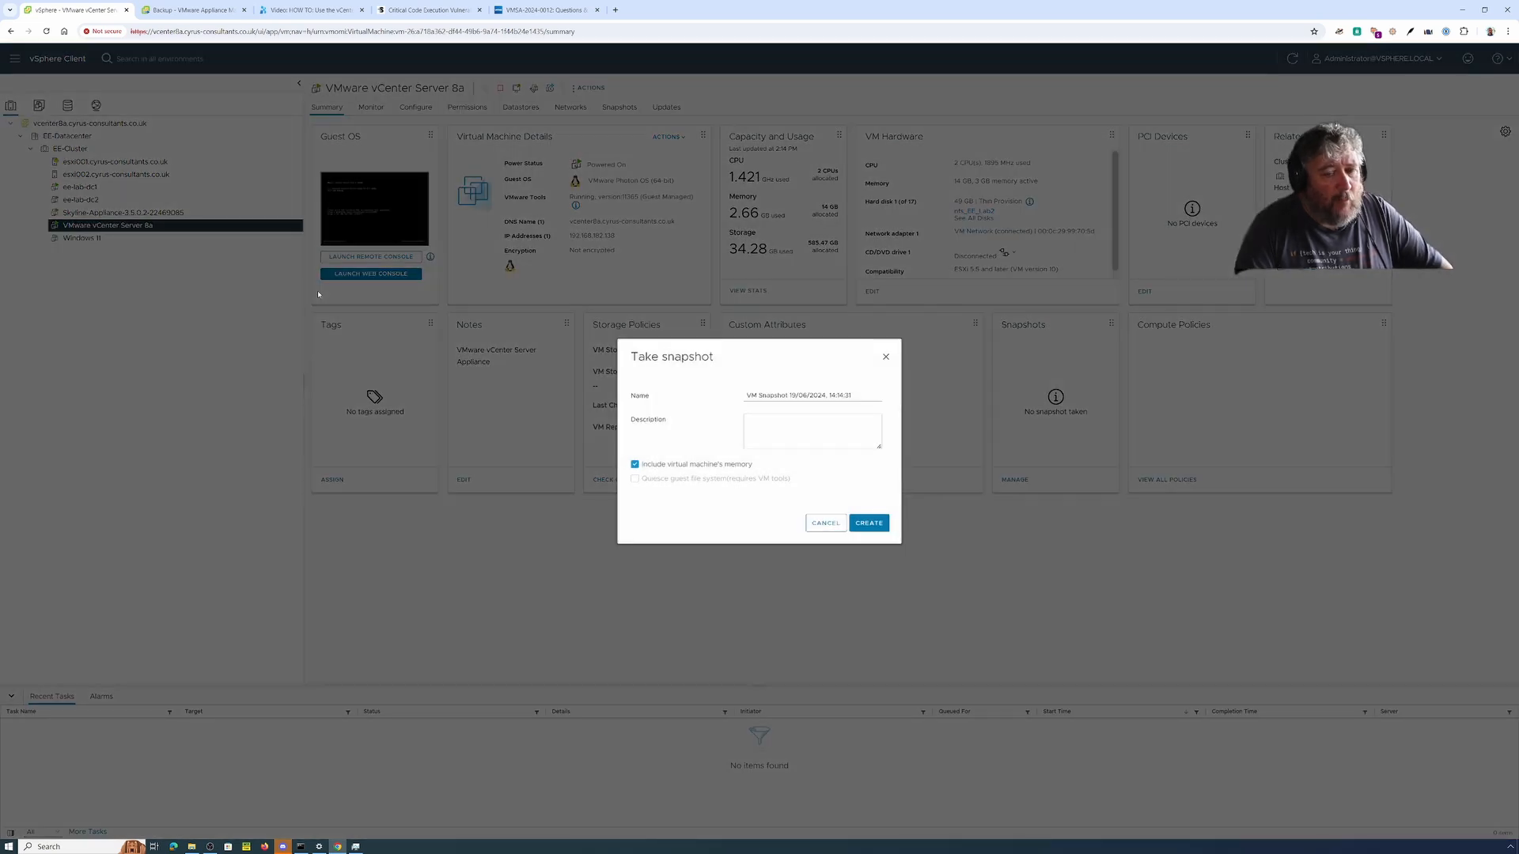
pyautogui.click(679, 465)
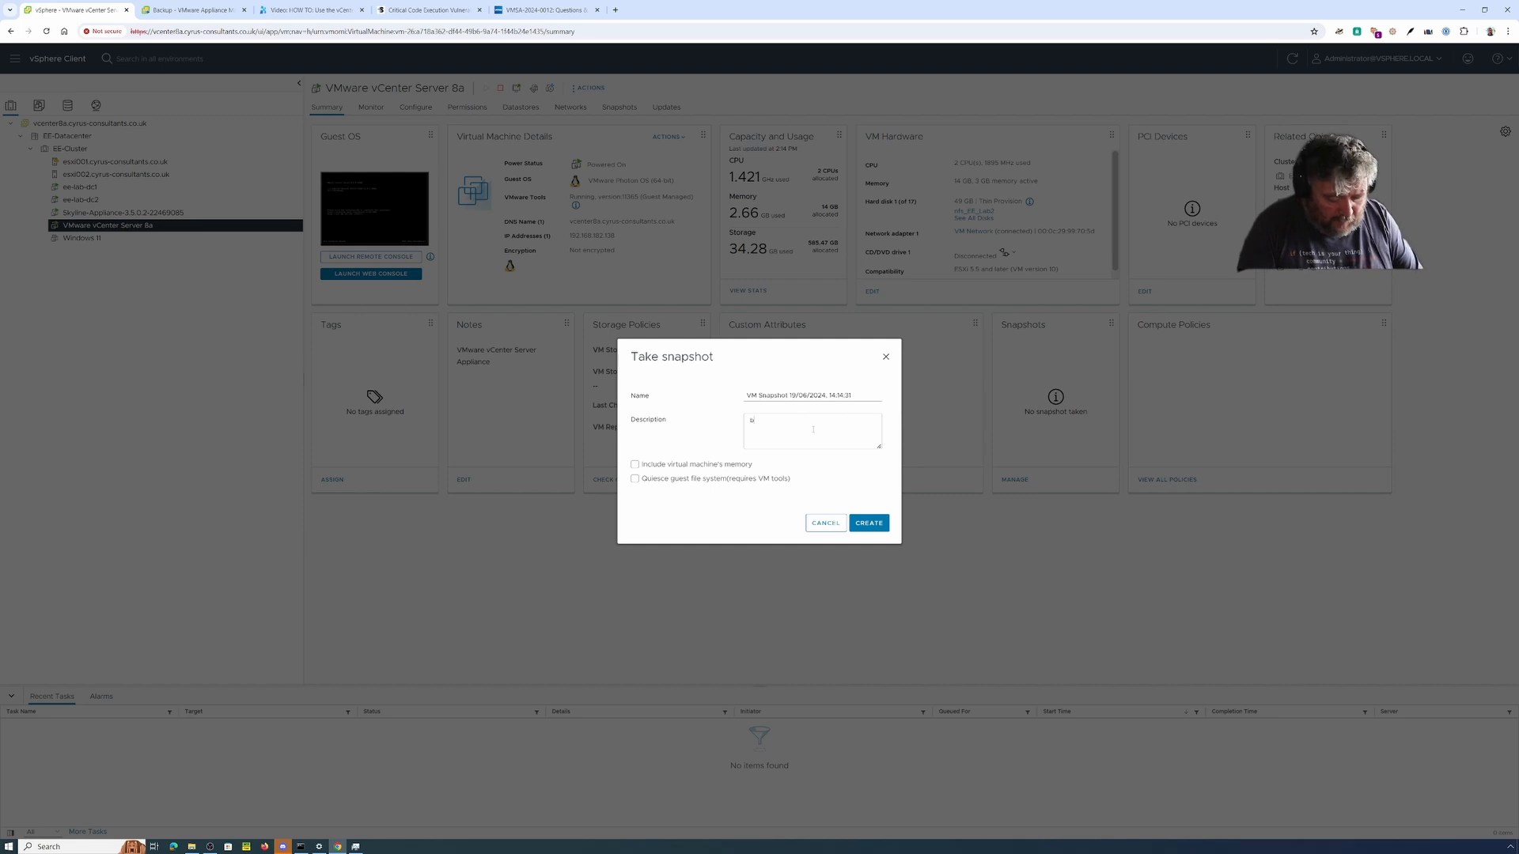
pyautogui.click(870, 524)
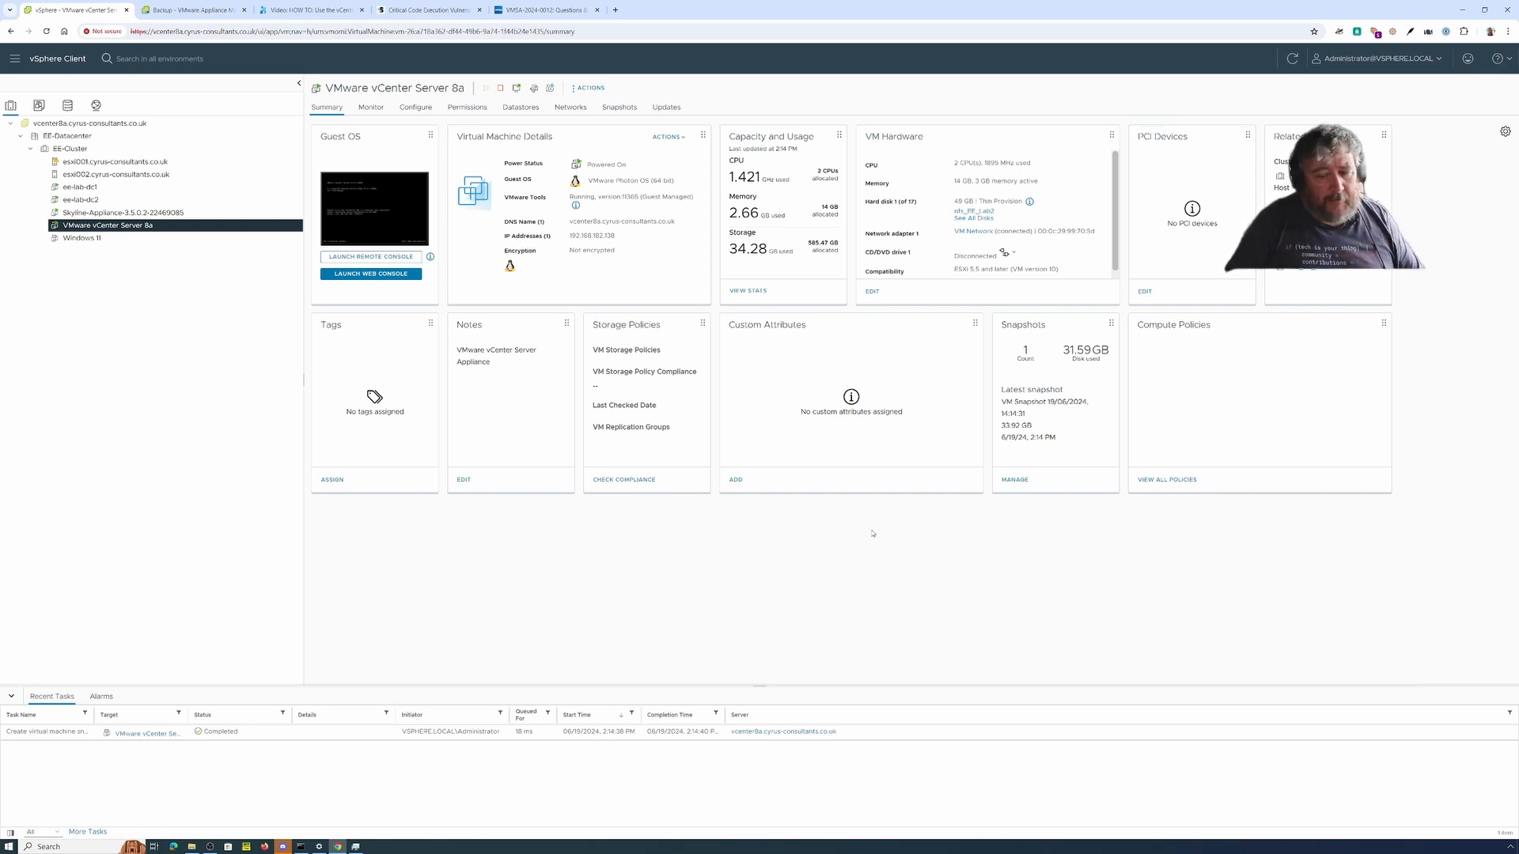
# Step: Check for updates in vCenter Server Management, and select 8.0.2.00400 as the vCenter's target version in the vSphere Client's update workflow
pyautogui.click(190, 9)
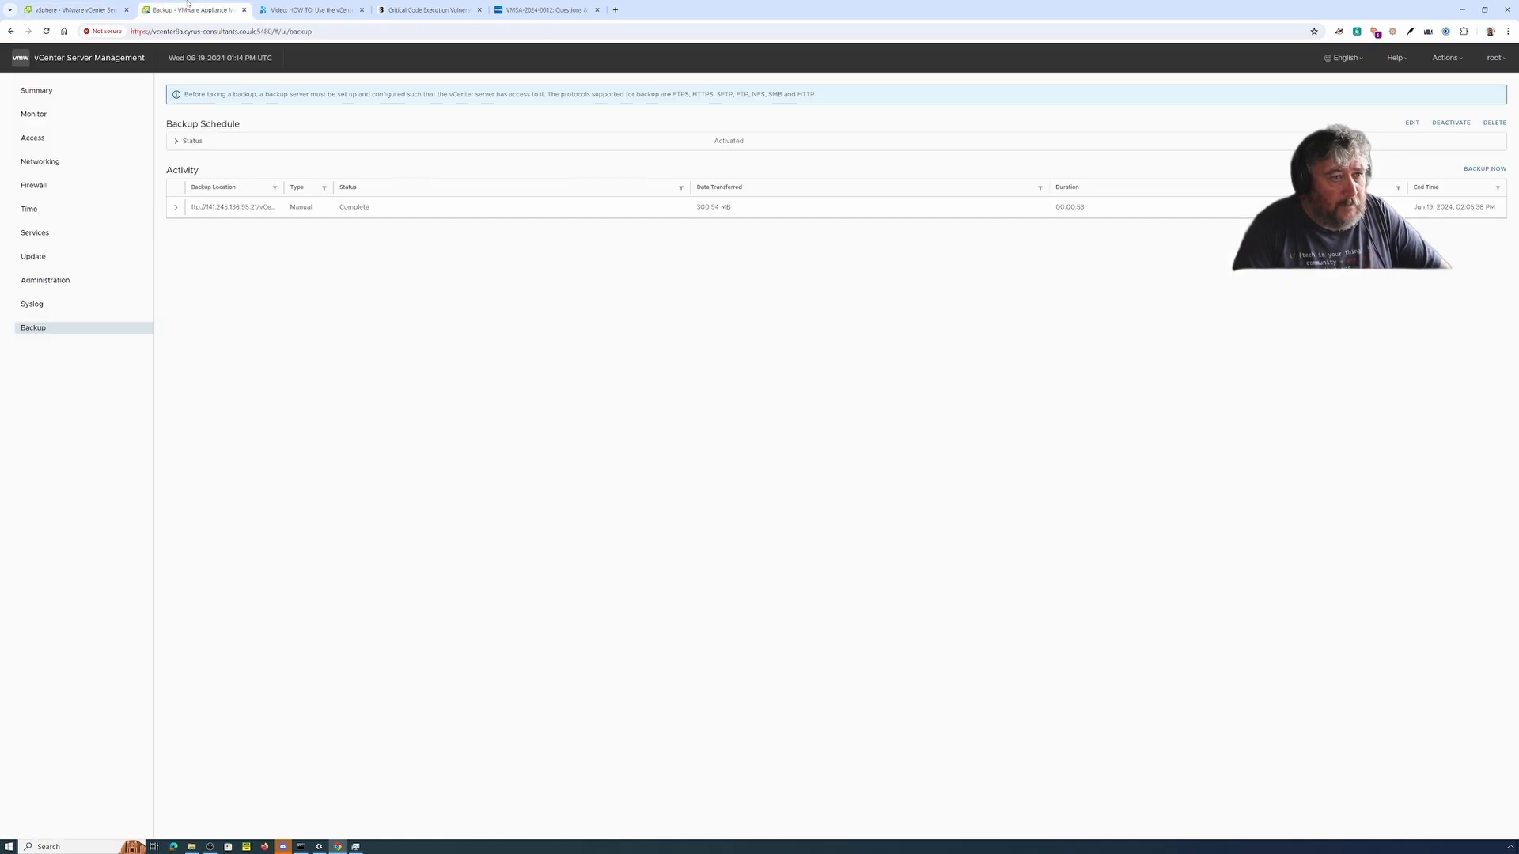
pyautogui.click(33, 256)
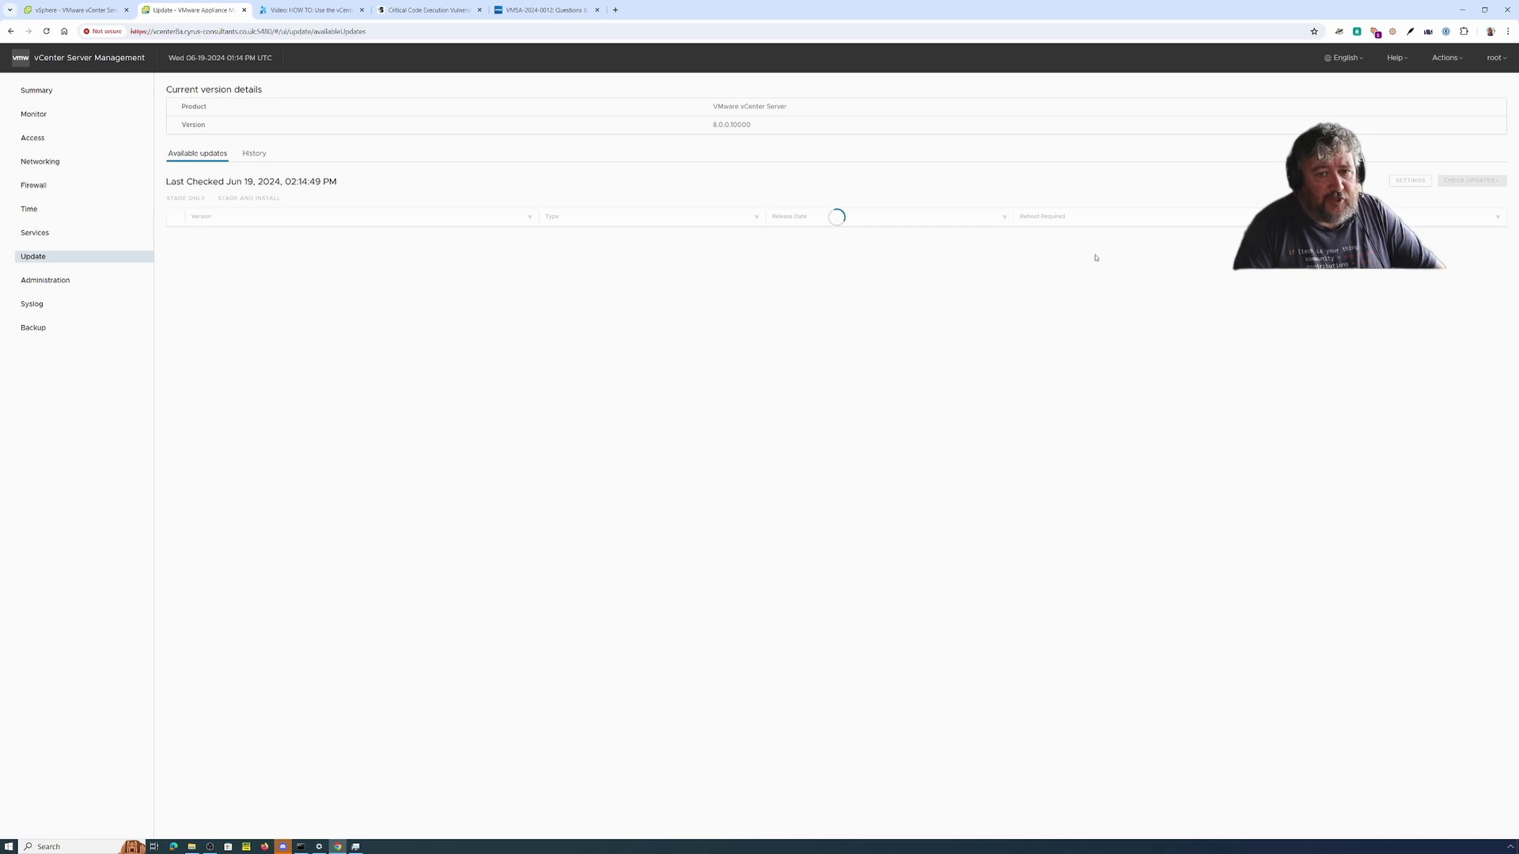
pyautogui.click(72, 10)
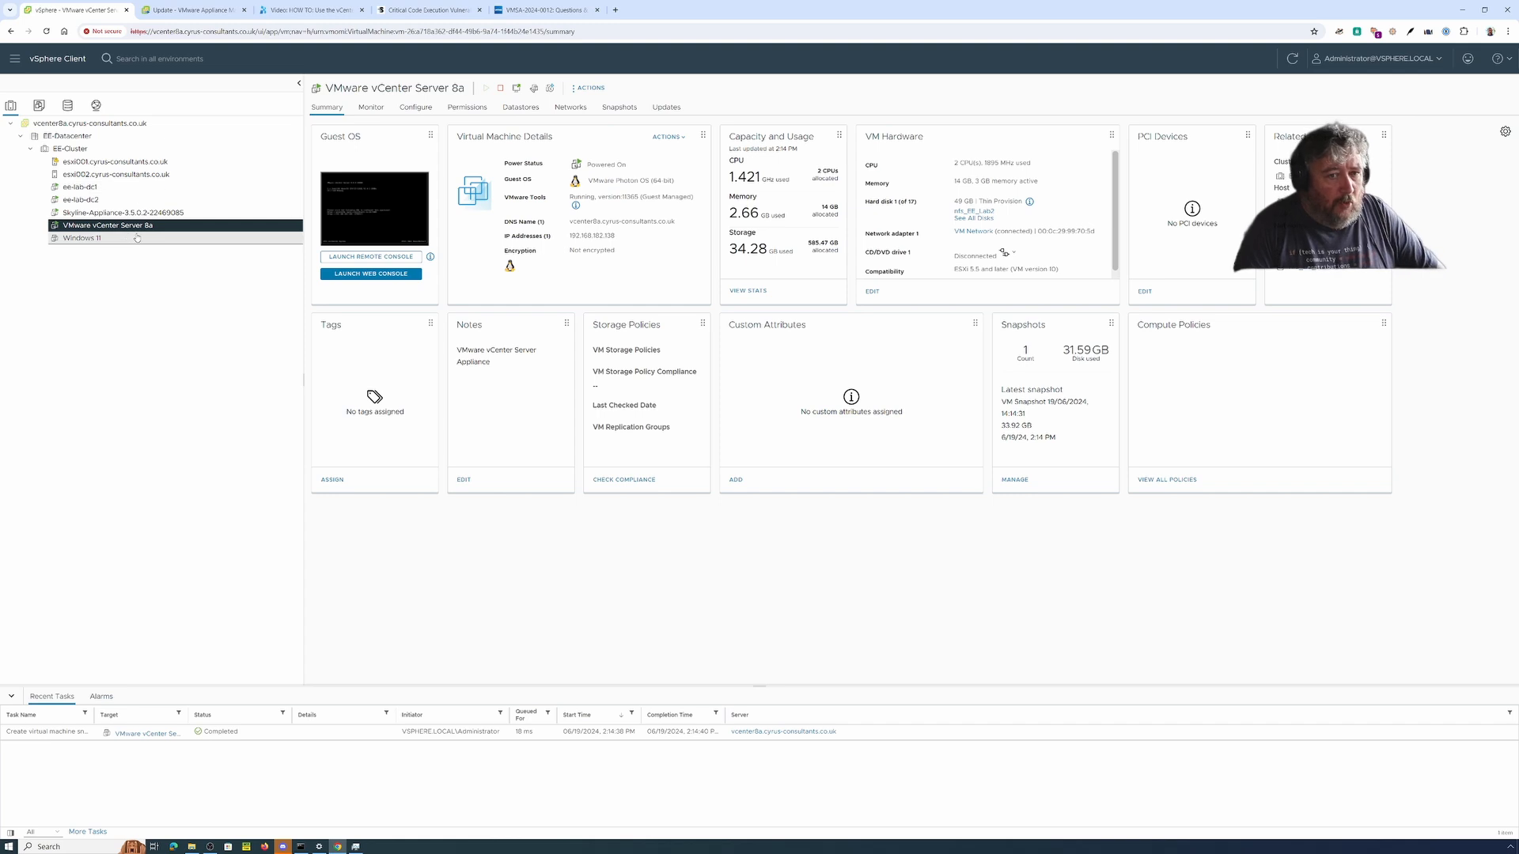
pyautogui.click(83, 125)
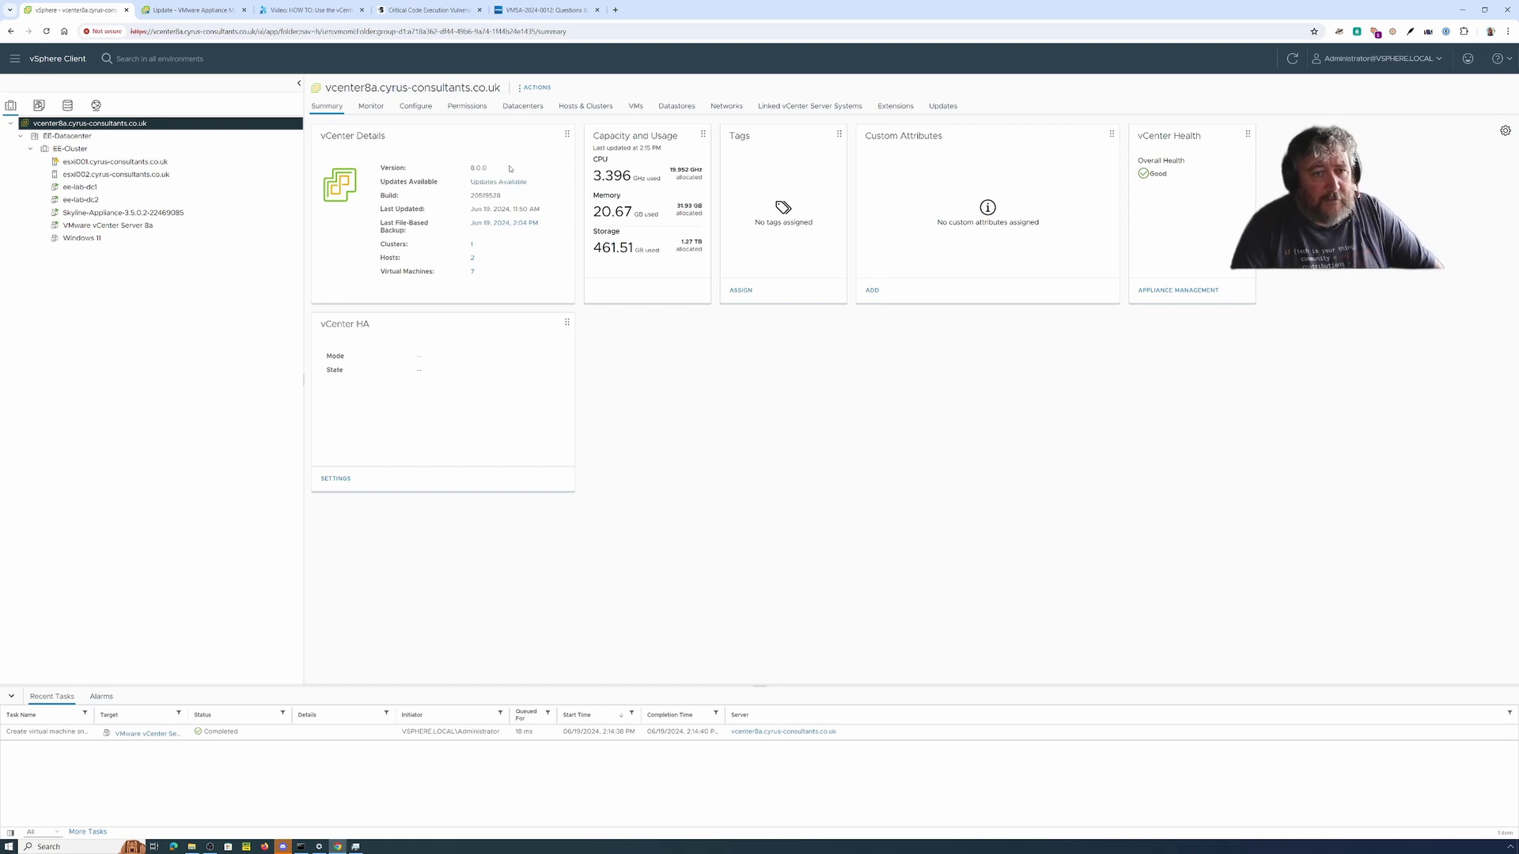
pyautogui.click(499, 184)
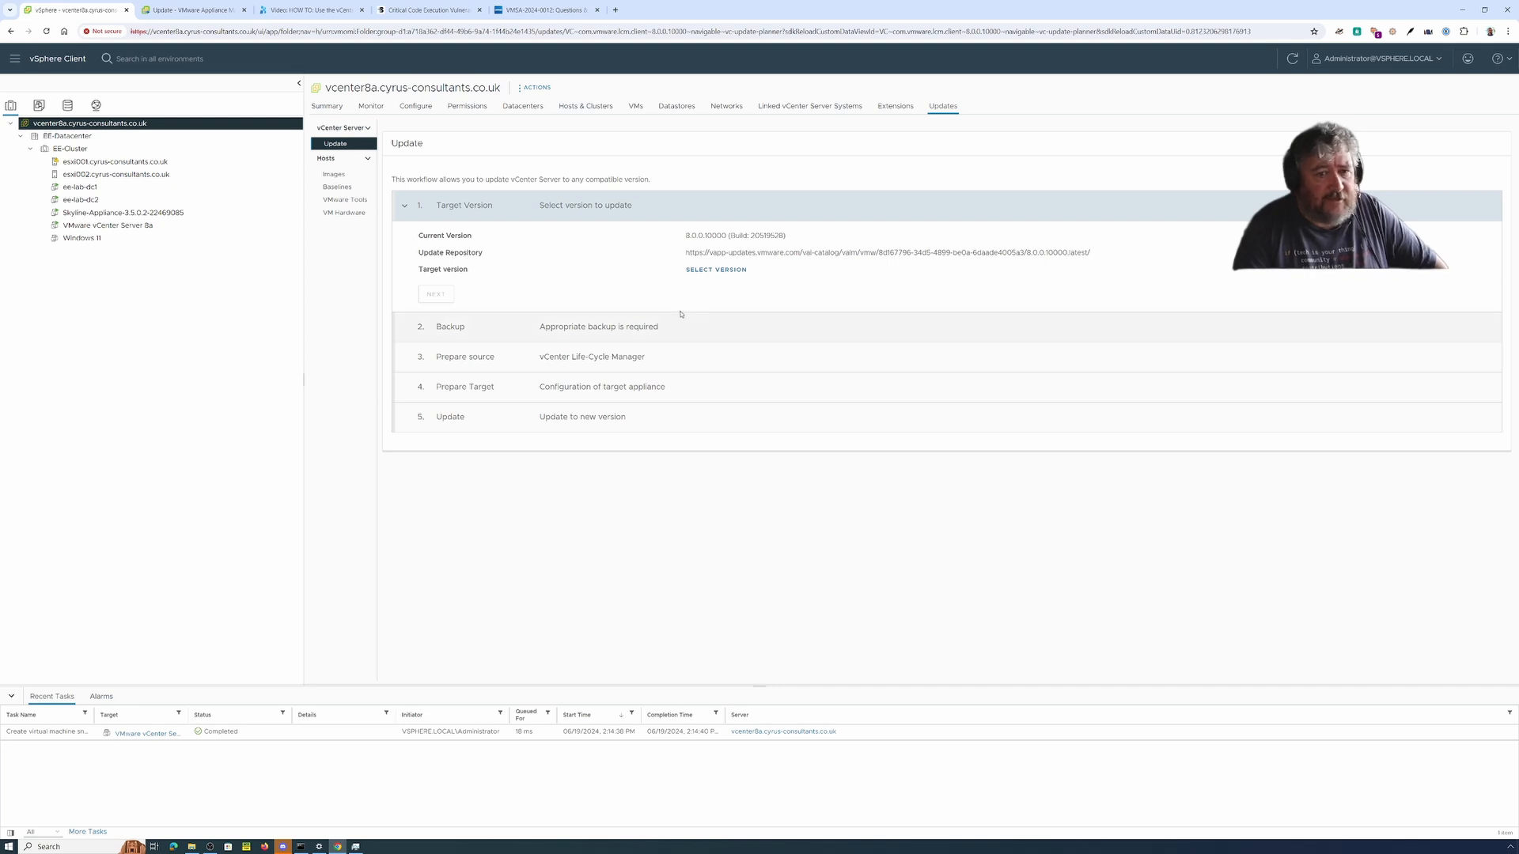
pyautogui.click(716, 270)
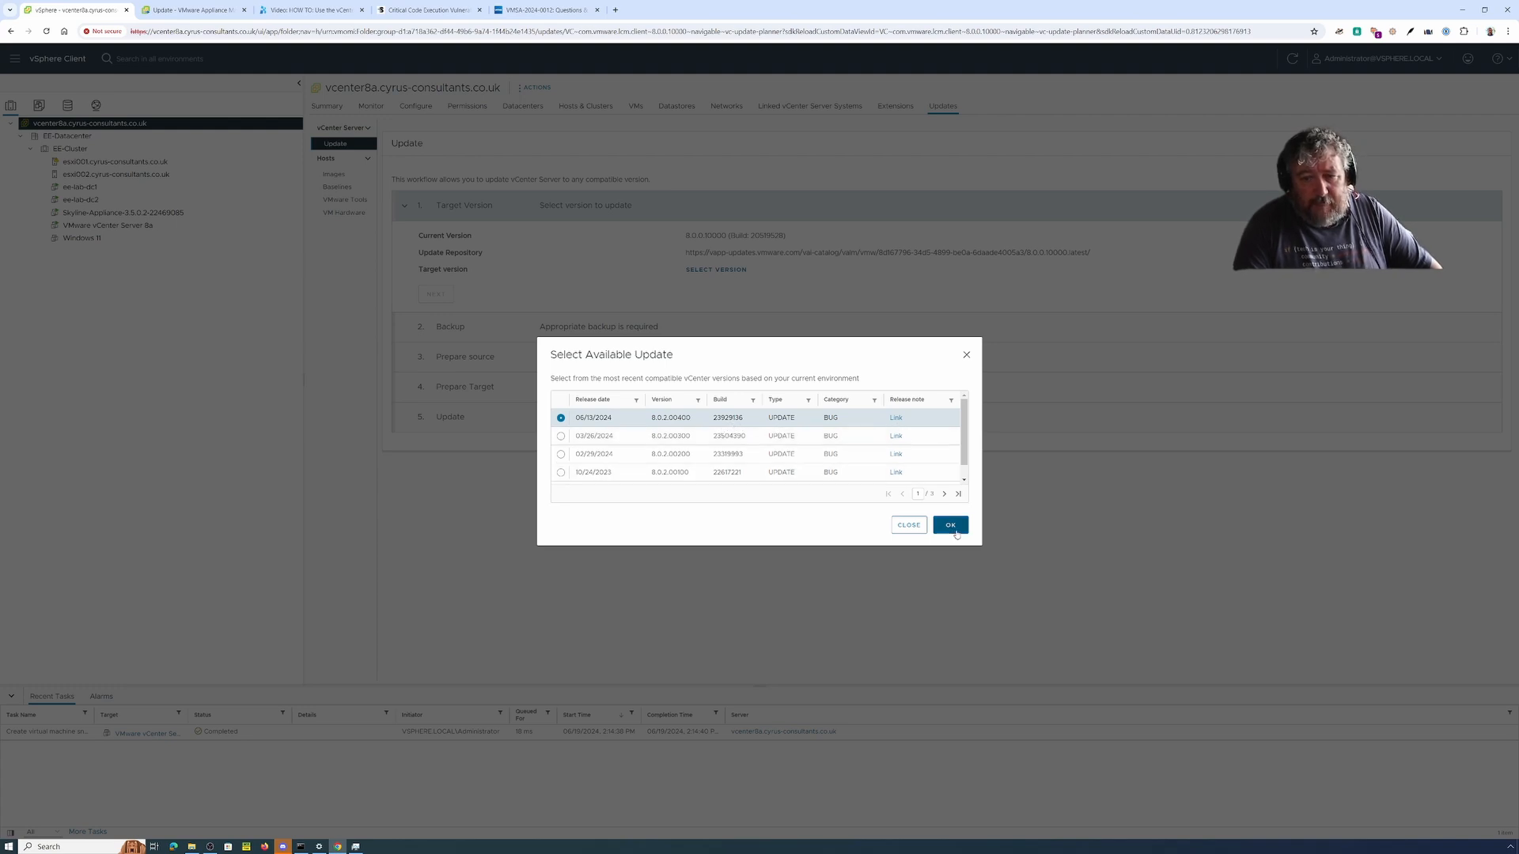
pyautogui.click(953, 526)
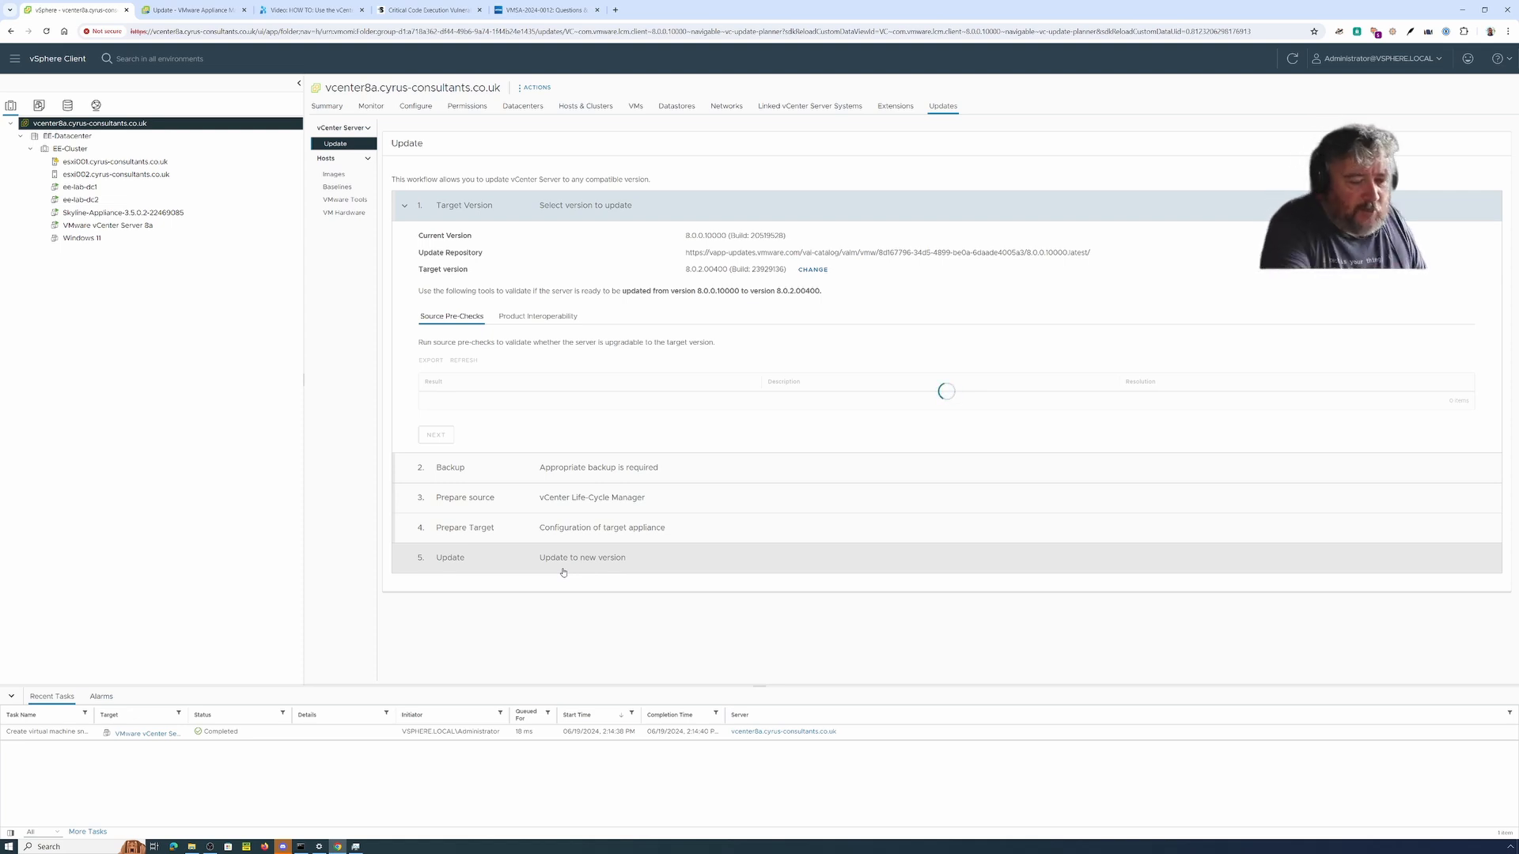
# Step: Reload the update workflow, check product interoperability for the target version, and proceed to the backup stage
pyautogui.press('F5')
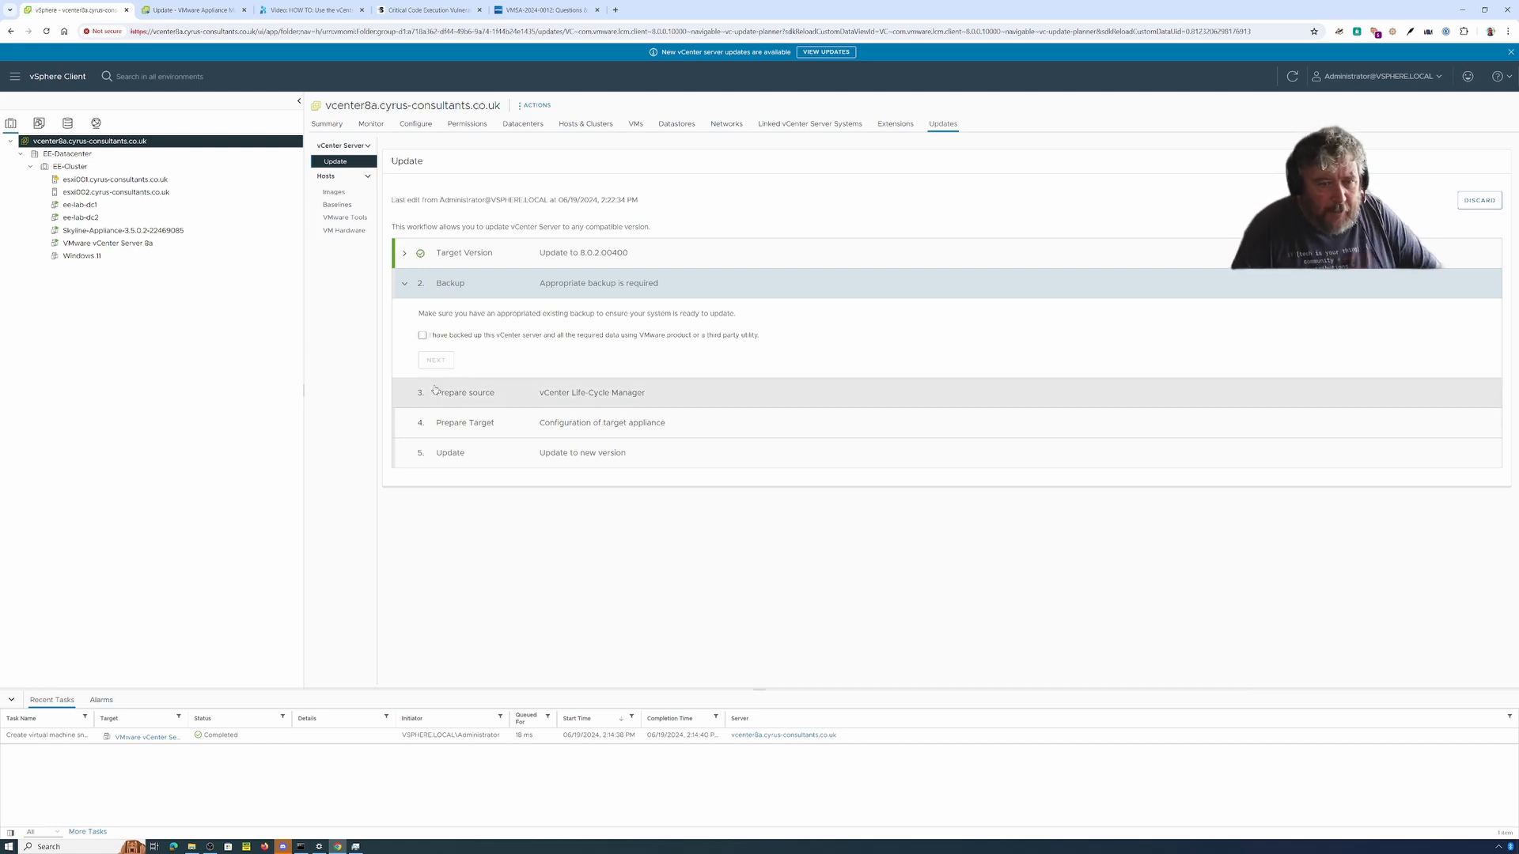
pyautogui.click(405, 254)
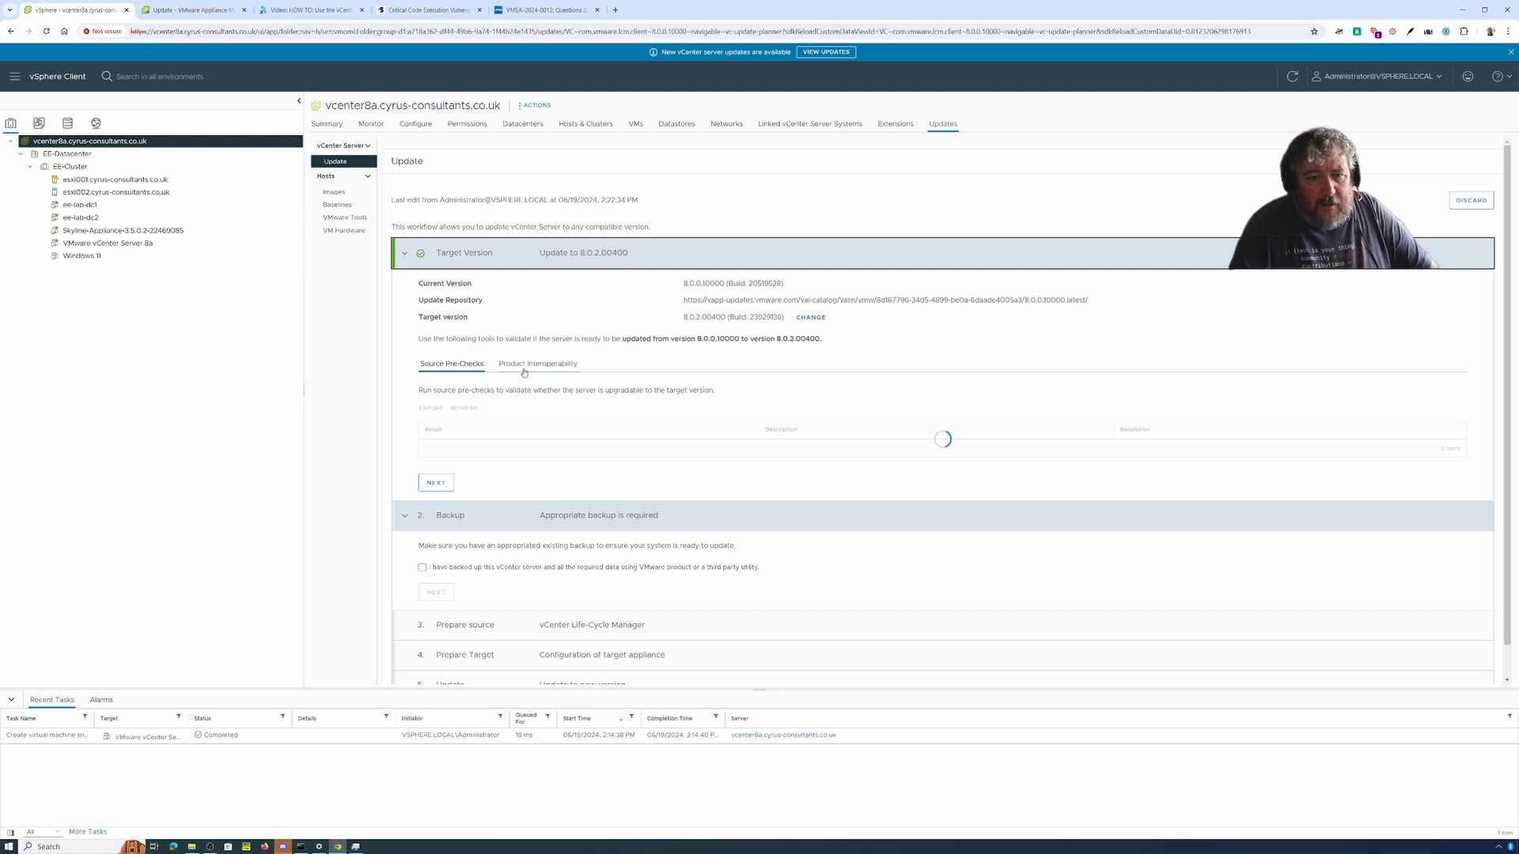
pyautogui.click(555, 366)
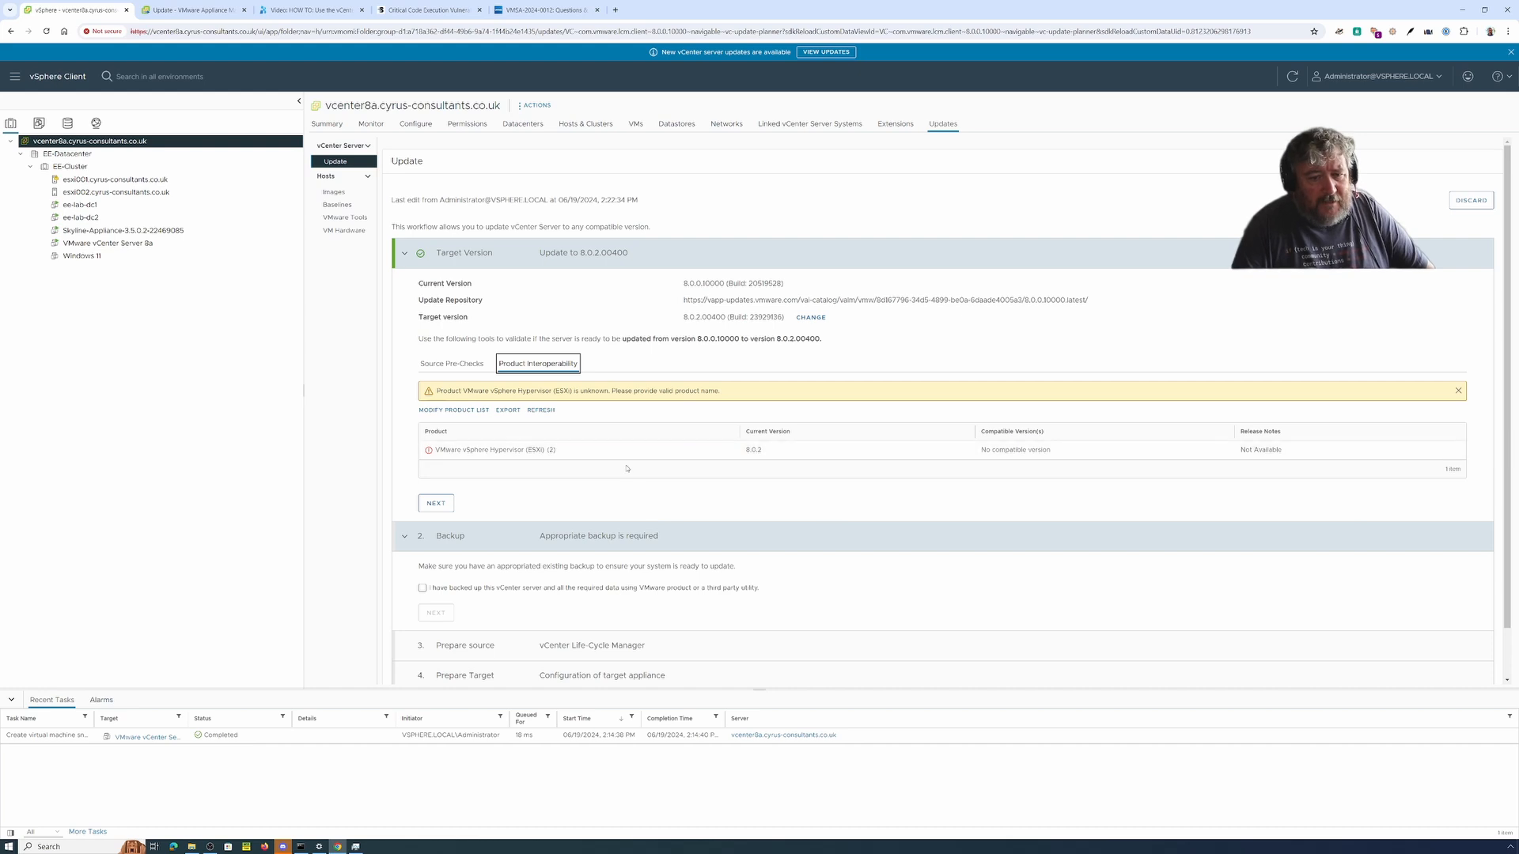
pyautogui.click(436, 503)
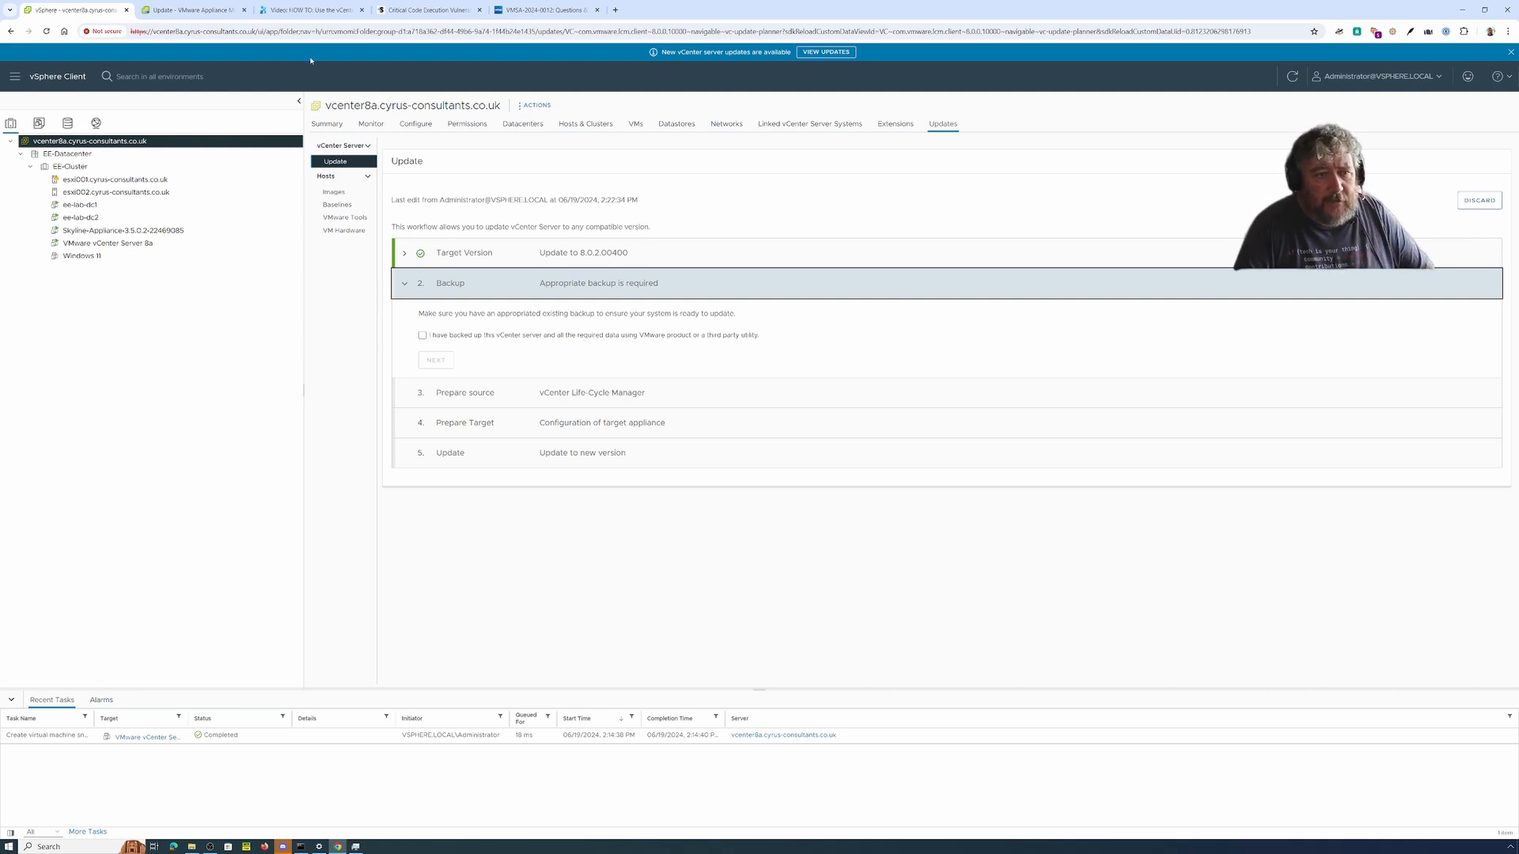
# Step: Sort the available updates in vCenter Server Management by release date, newest first
pyautogui.click(206, 10)
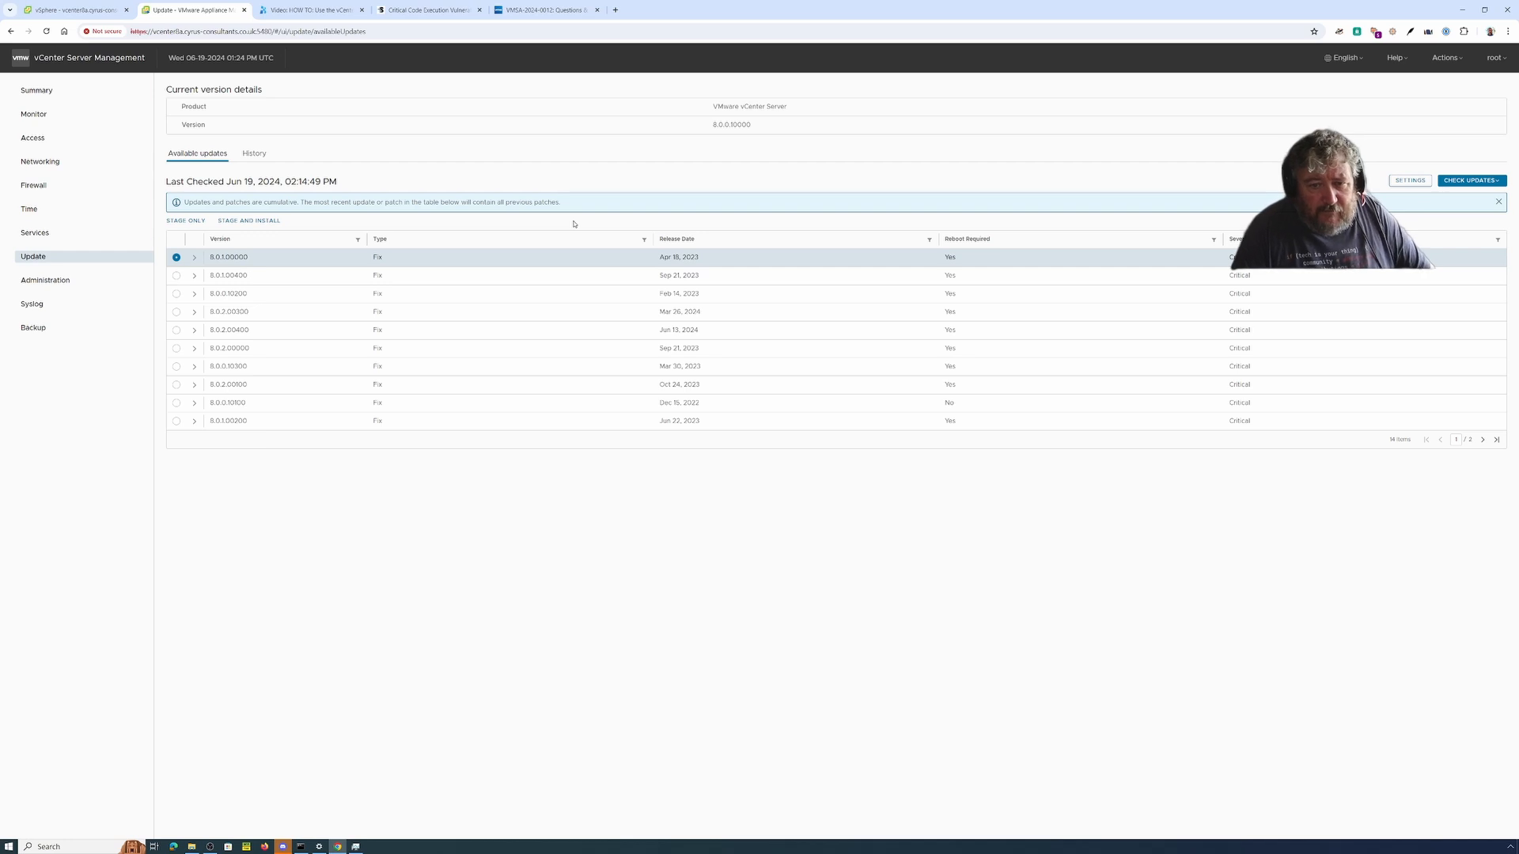
pyautogui.click(686, 240)
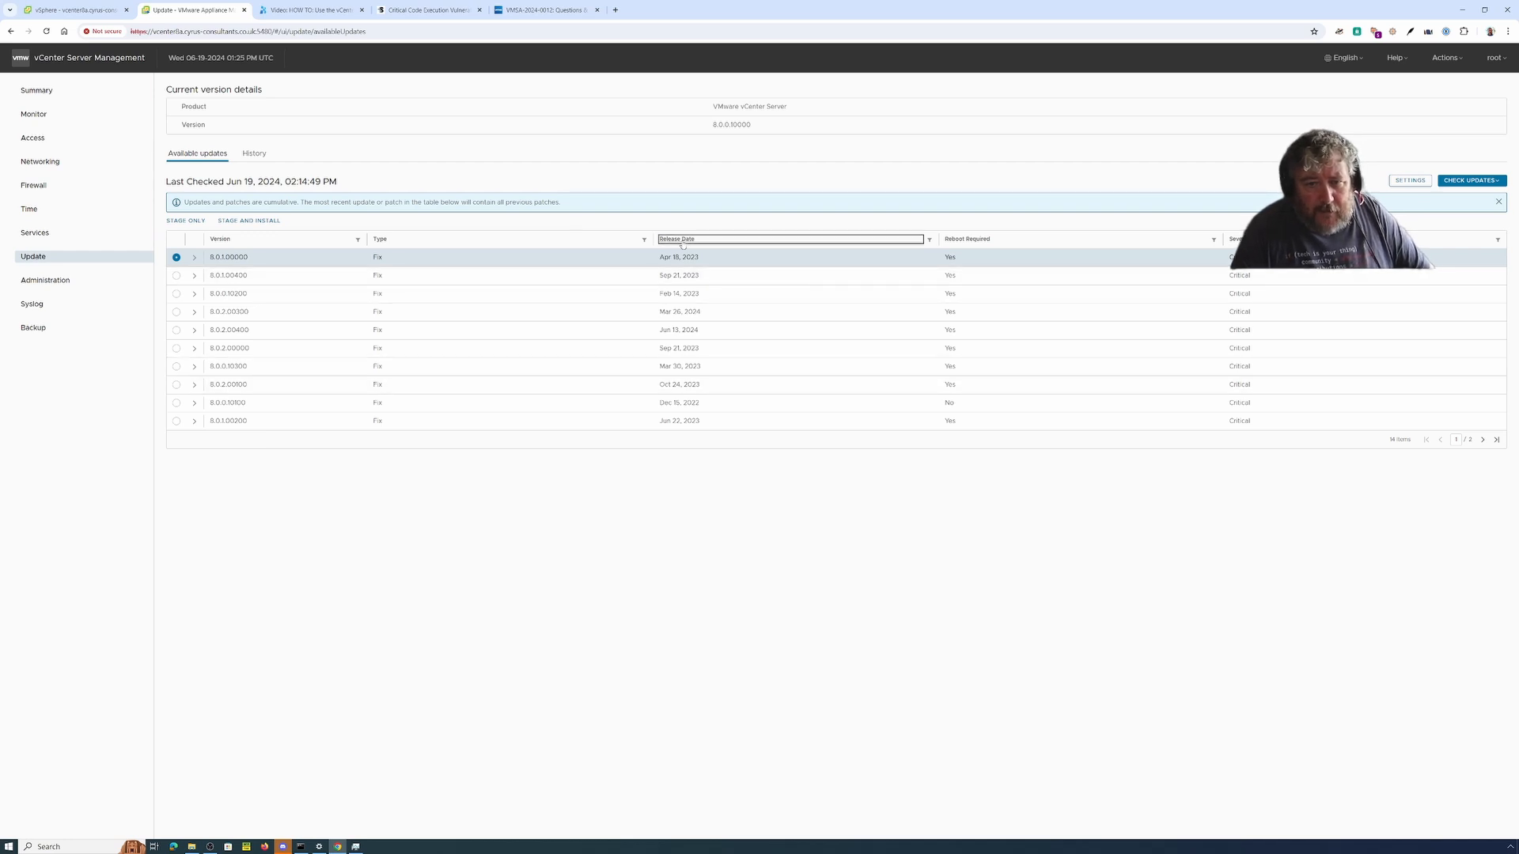
pyautogui.click(685, 240)
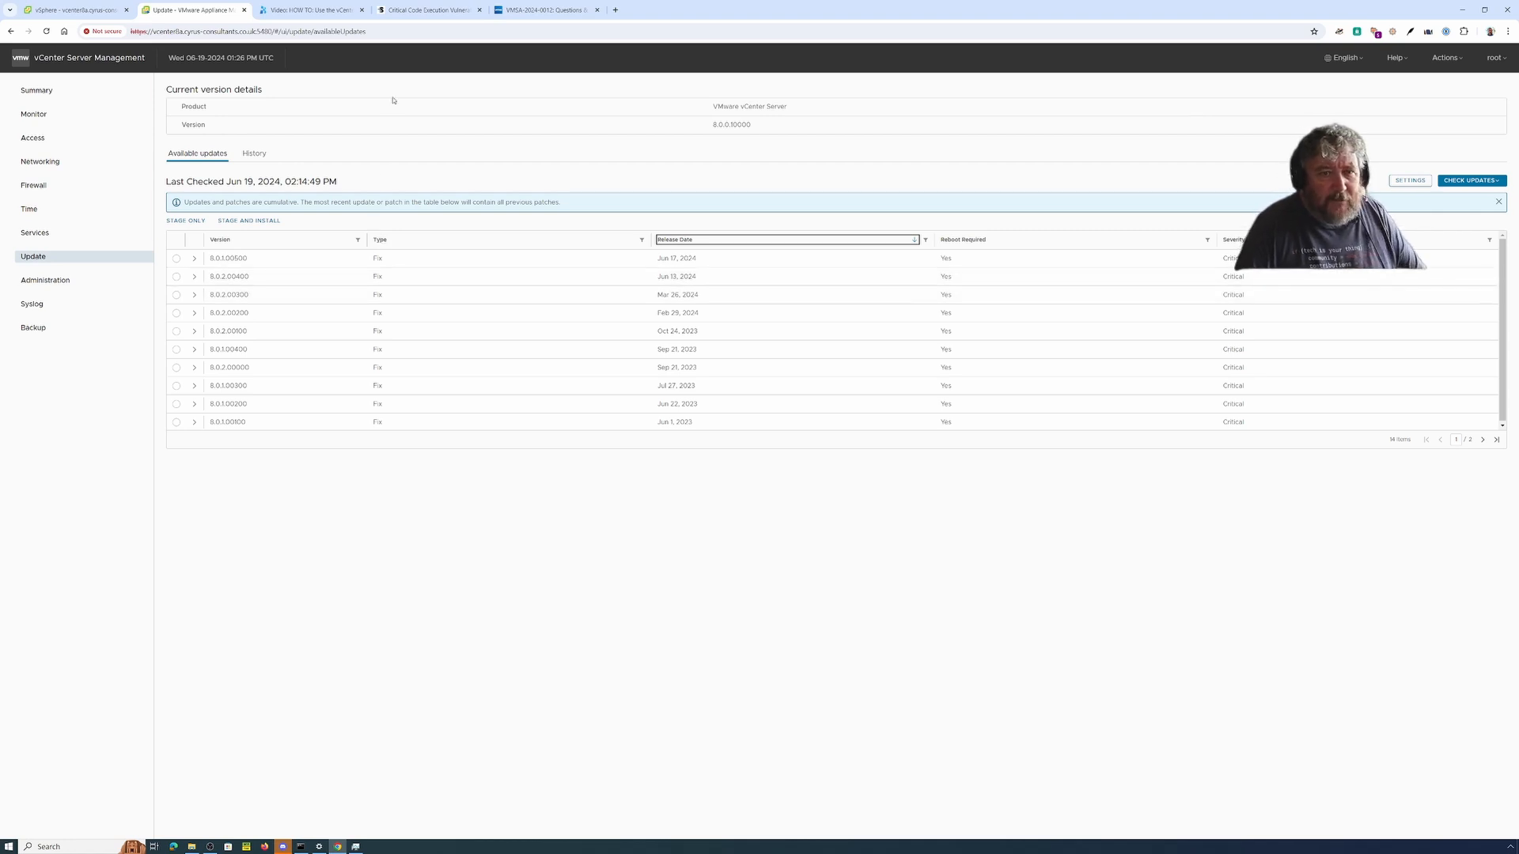
# Step: Review the backup requirement in the vSphere update workflow and the backup activity in vCenter Server Management
pyautogui.click(74, 12)
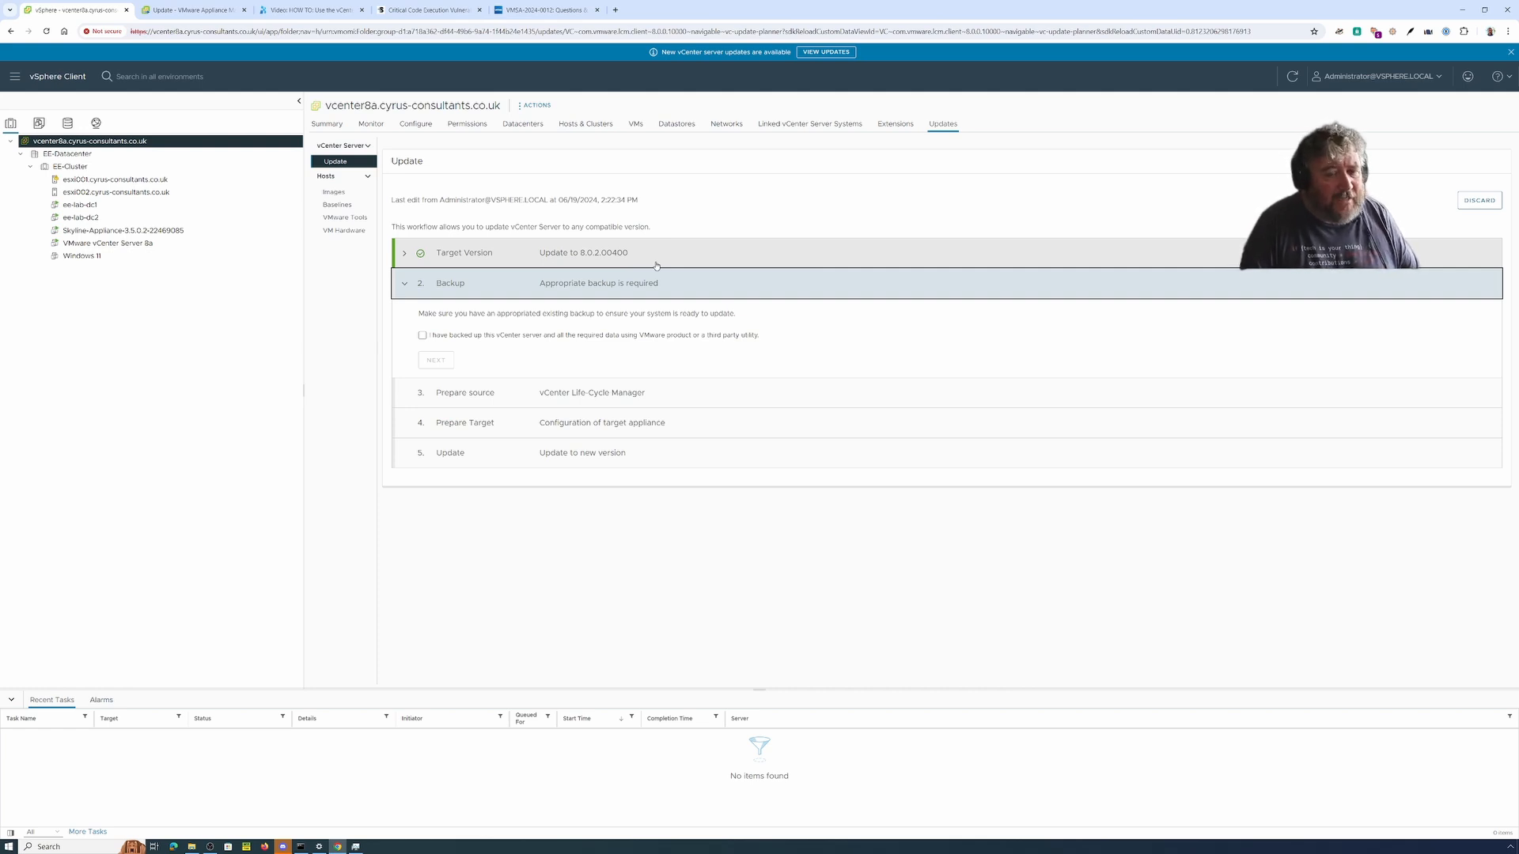
pyautogui.click(178, 12)
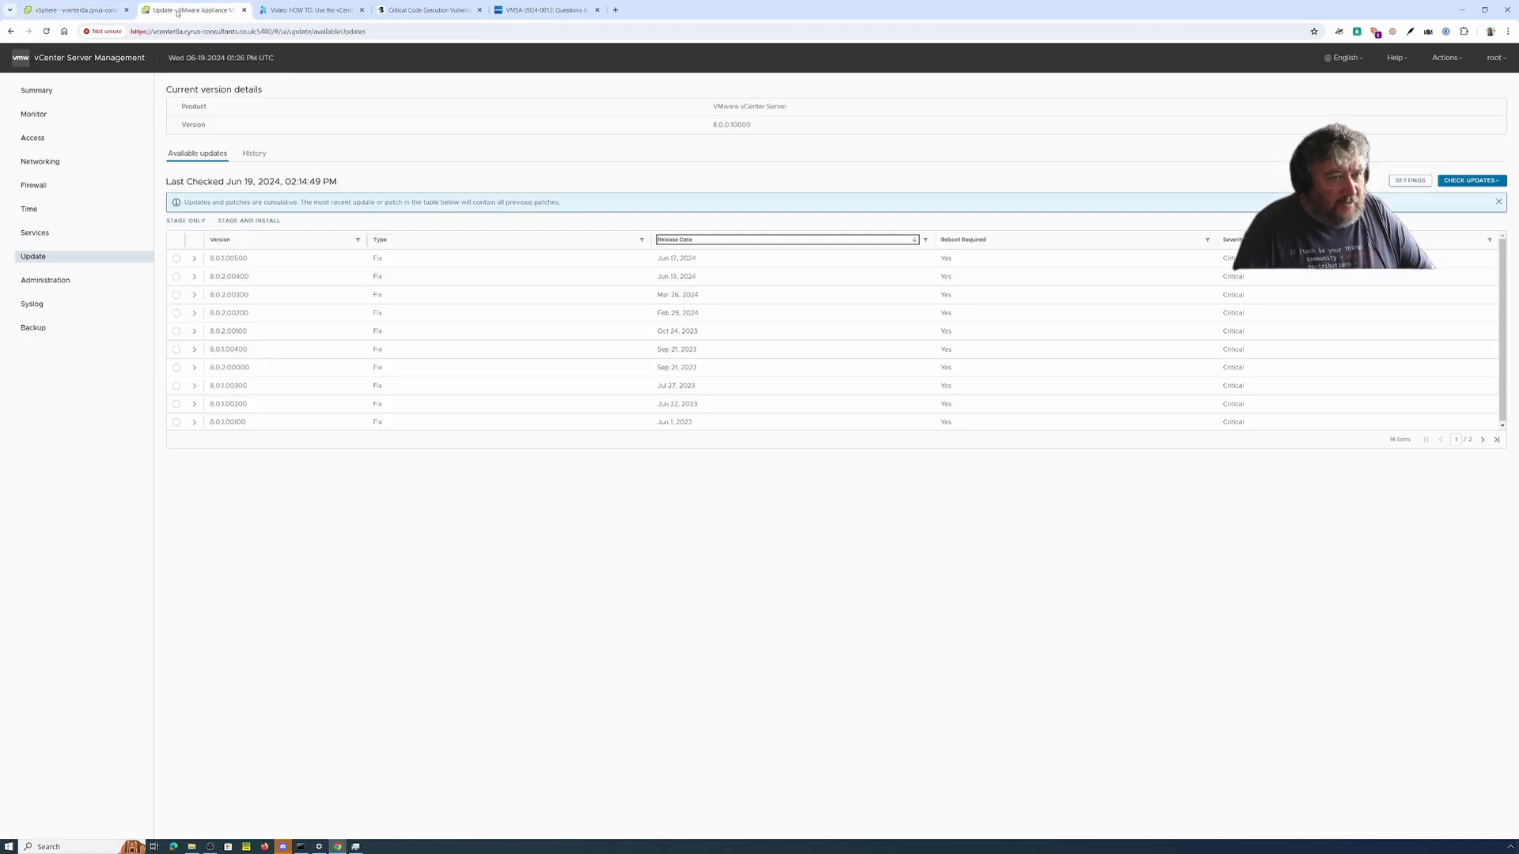
pyautogui.click(55, 328)
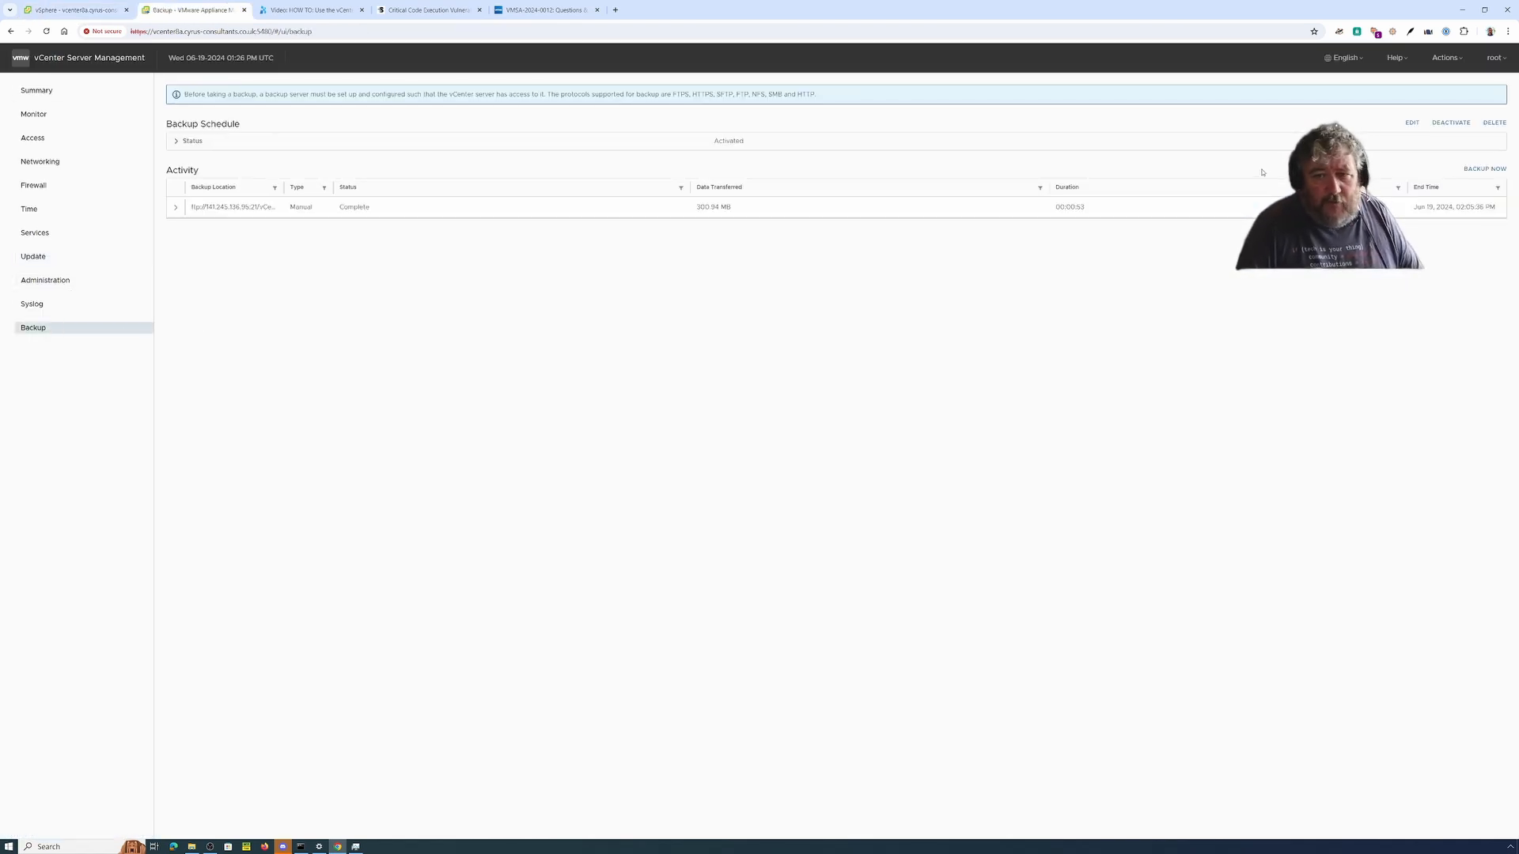
# Step: Confirm the vCenter backup in the vSphere Client's update workflow, and update the vCenter Life-Cycle Manager plugin to the required version 8.0.2.00400
pyautogui.click(75, 9)
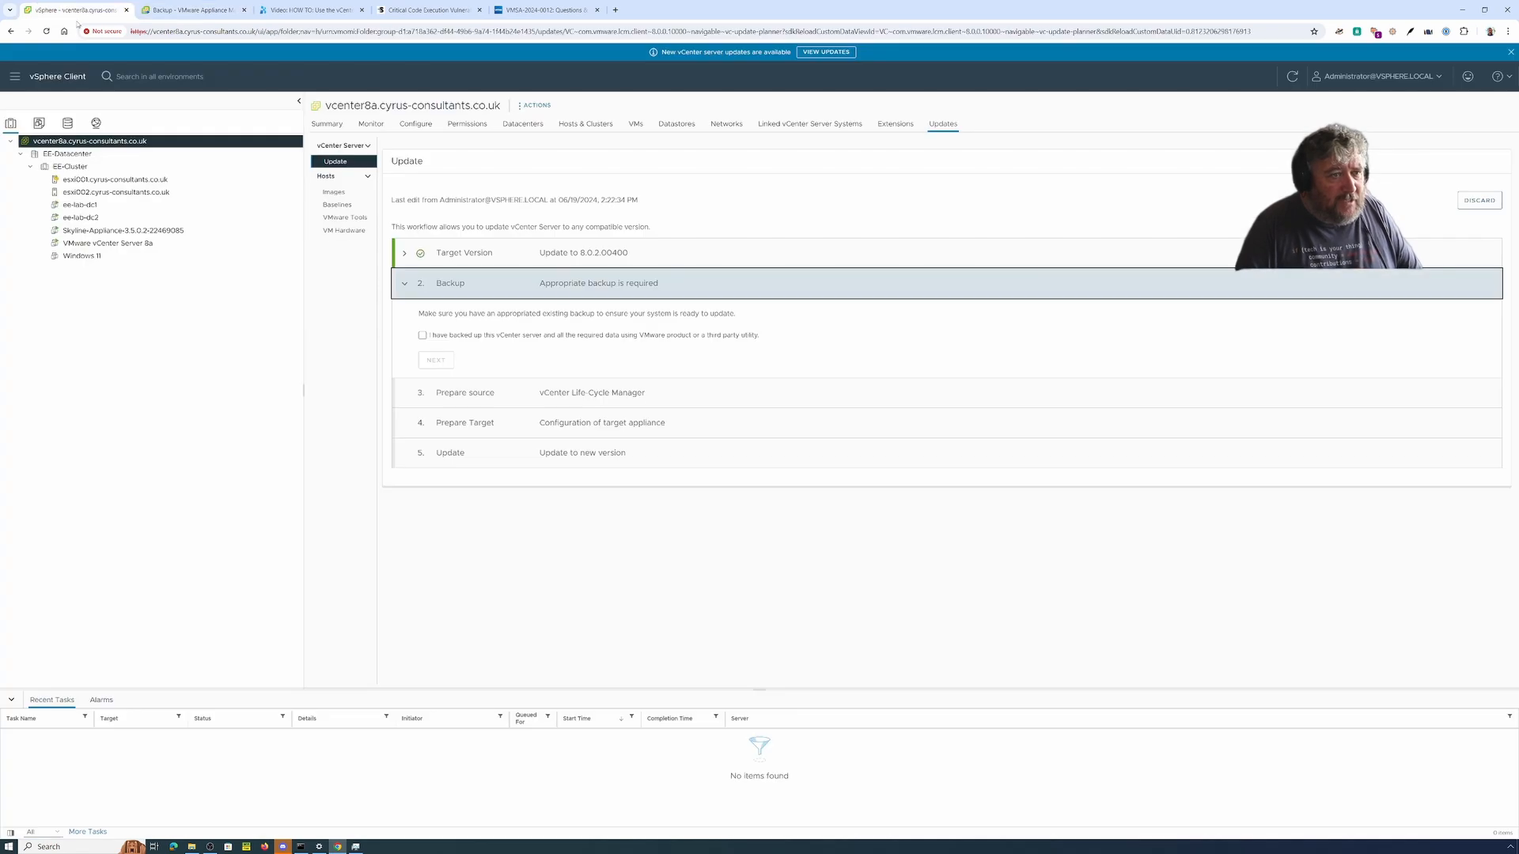
pyautogui.click(437, 339)
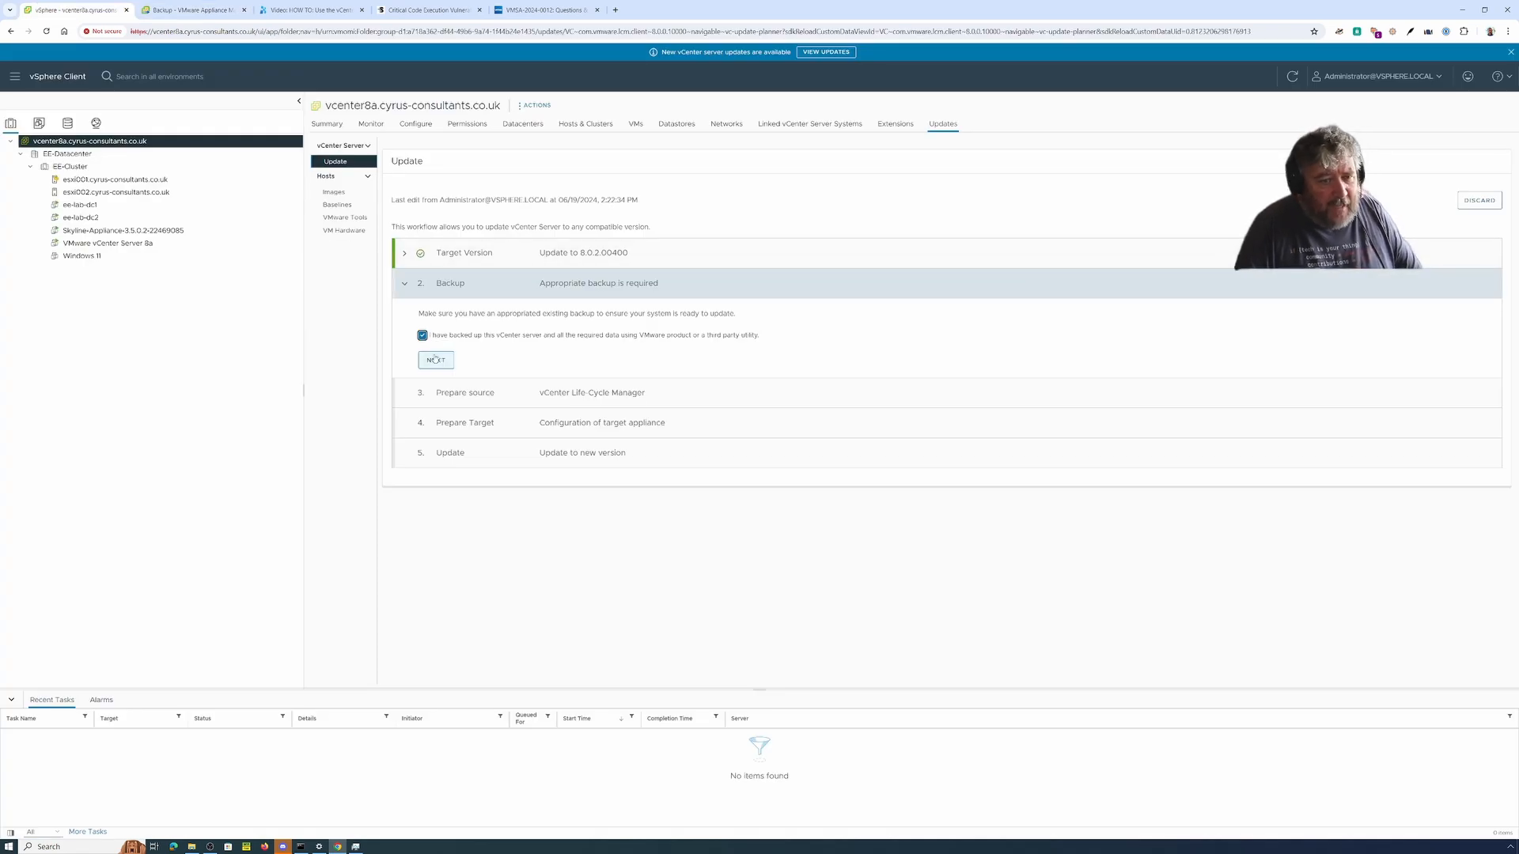
pyautogui.click(436, 360)
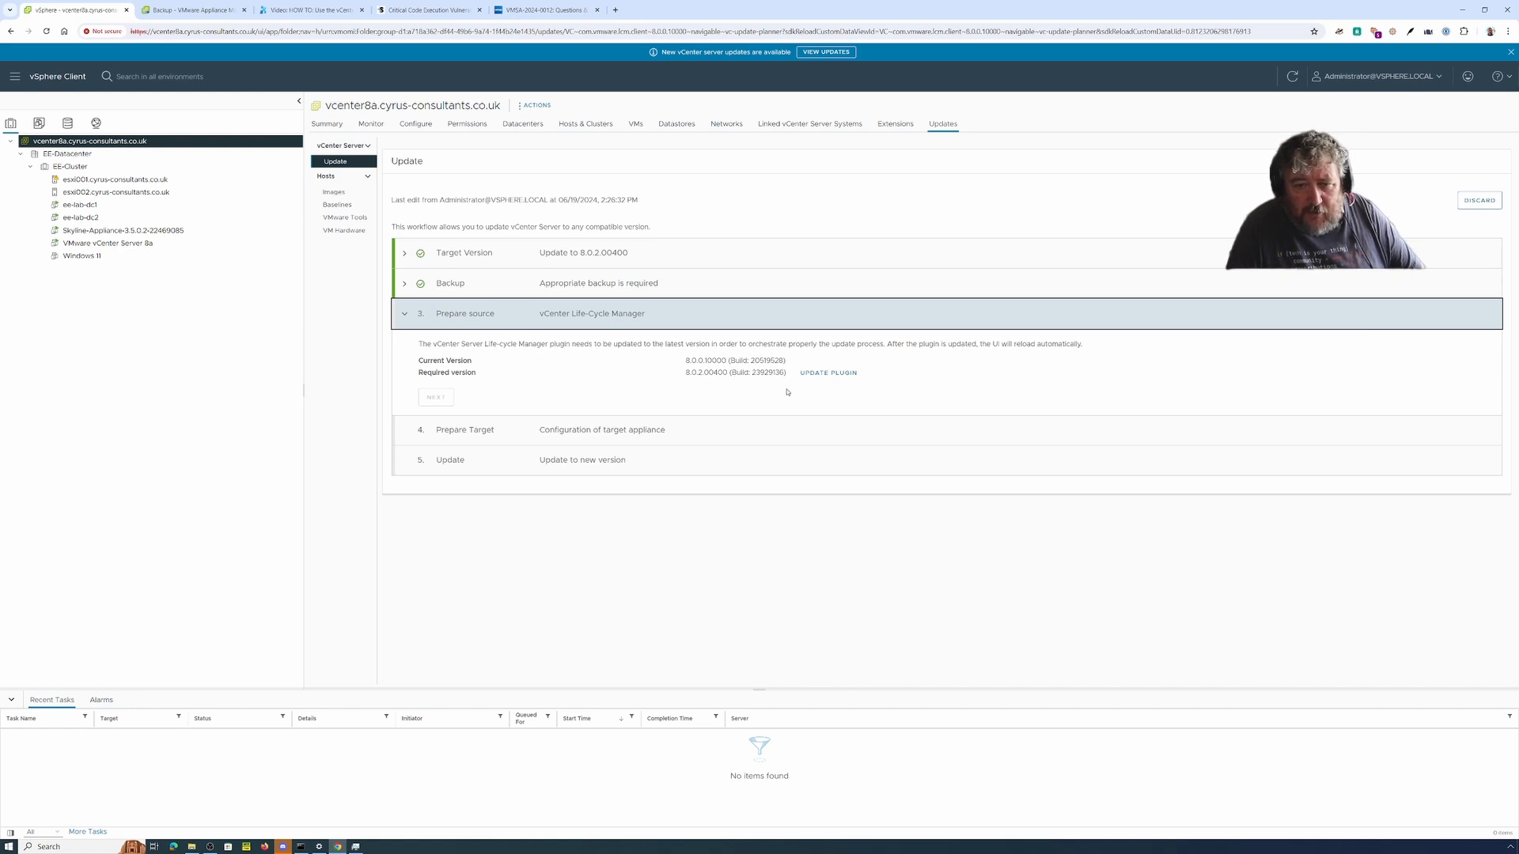
pyautogui.click(828, 374)
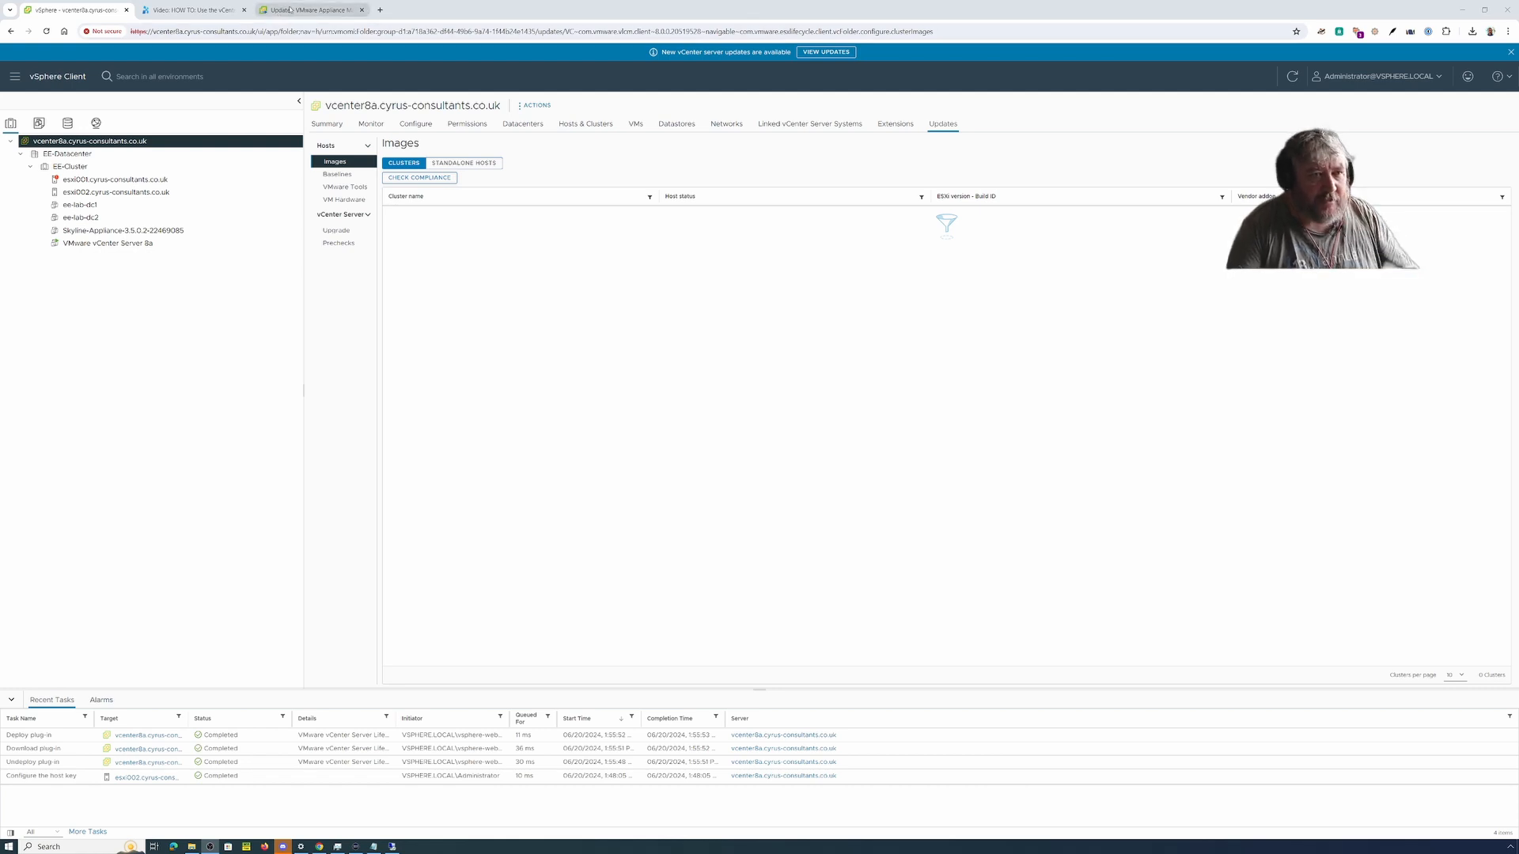
# Step: Review the available updates in vCenter Server Management, and return to the vSphere Client
pyautogui.click(291, 10)
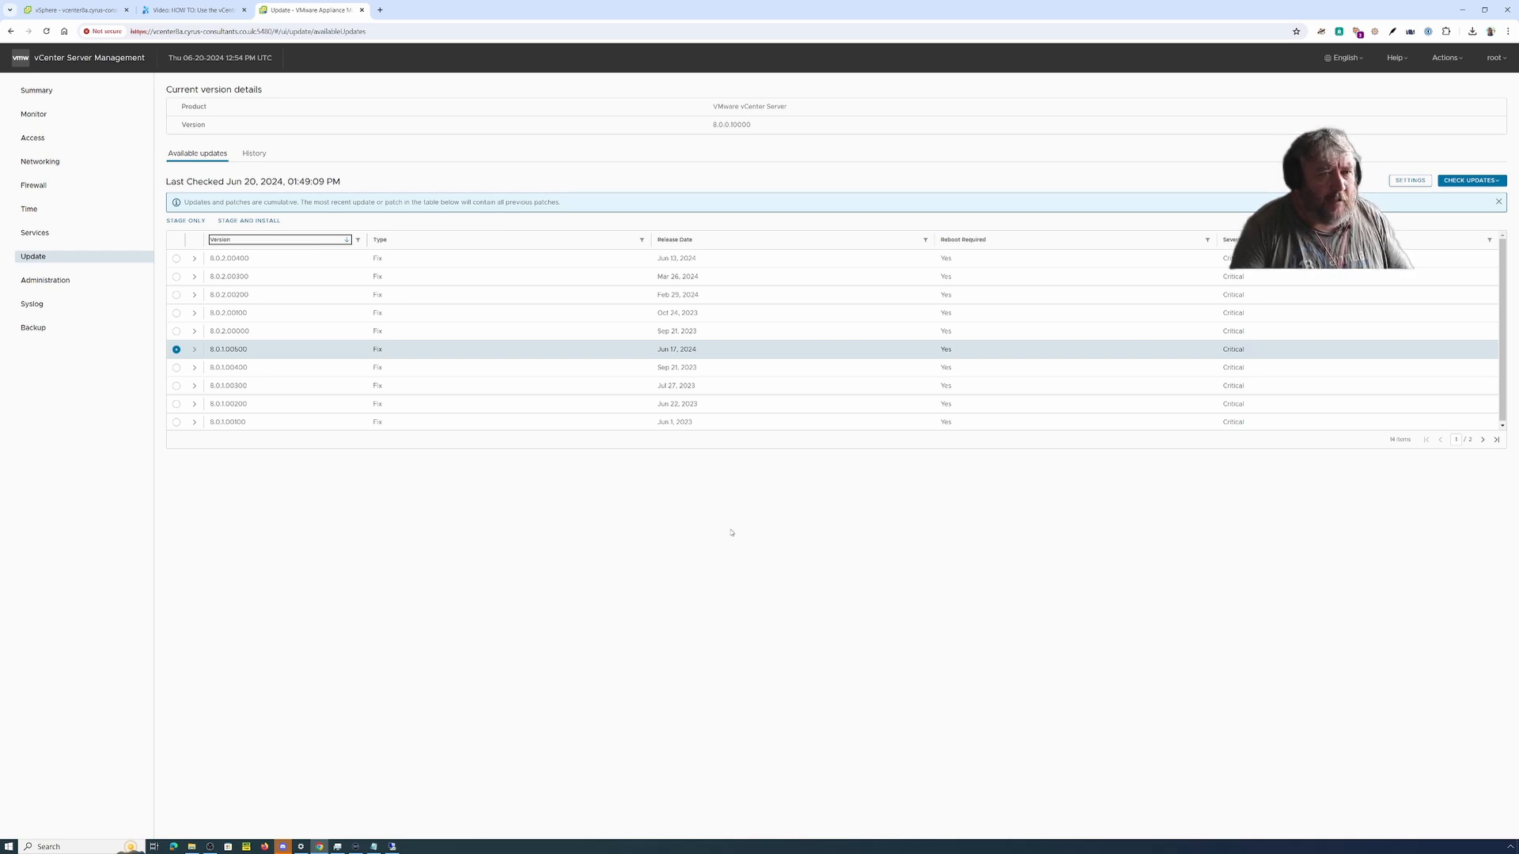
pyautogui.click(75, 10)
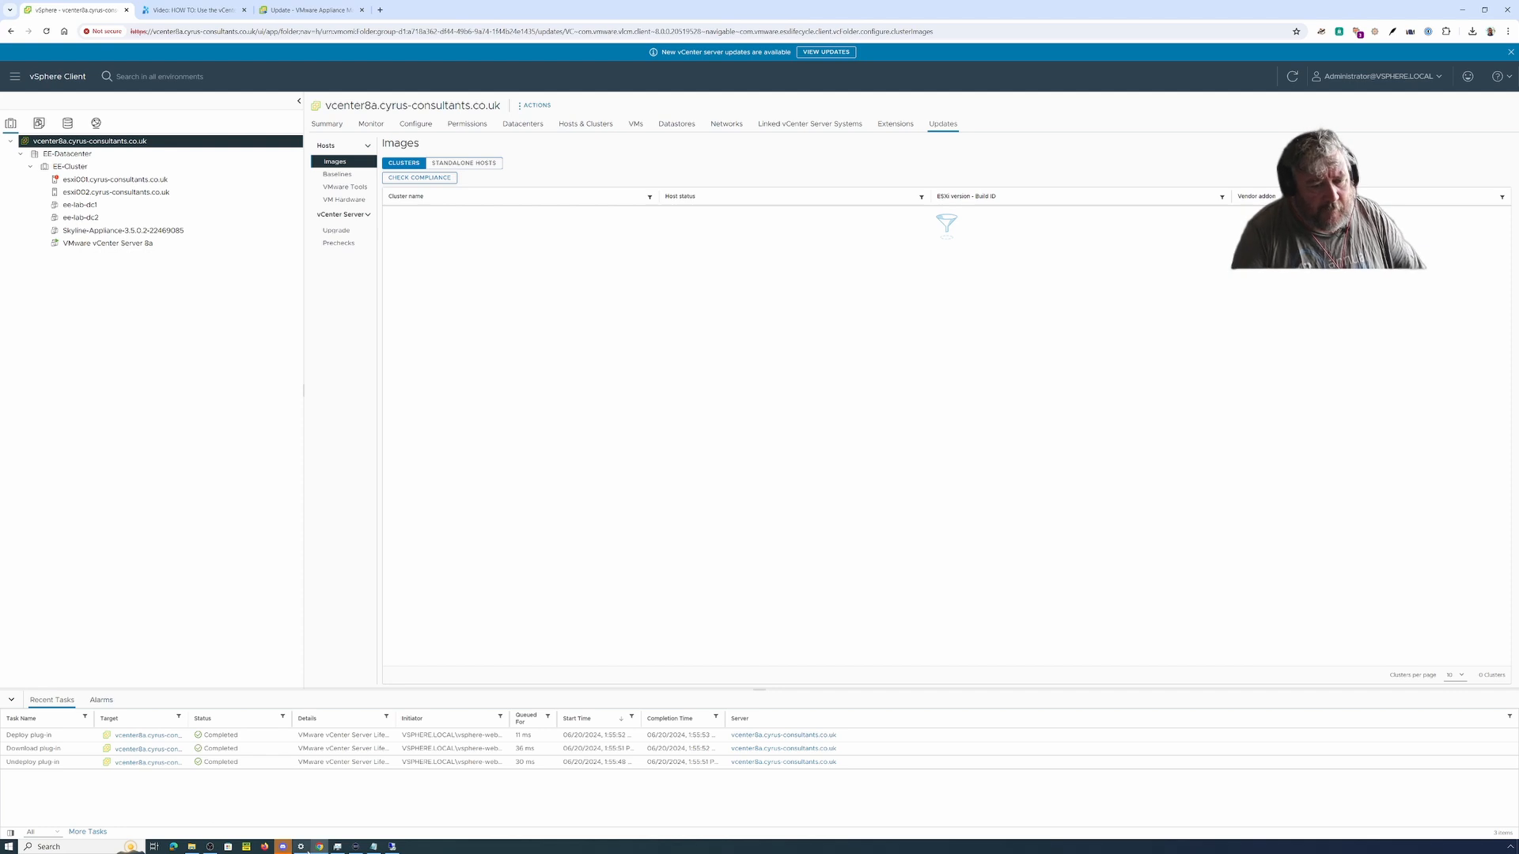
# Step: Open the VMSA-2024-0012 questions and answers page on core.vmware.com in a new browser tab
pyautogui.click(370, 848)
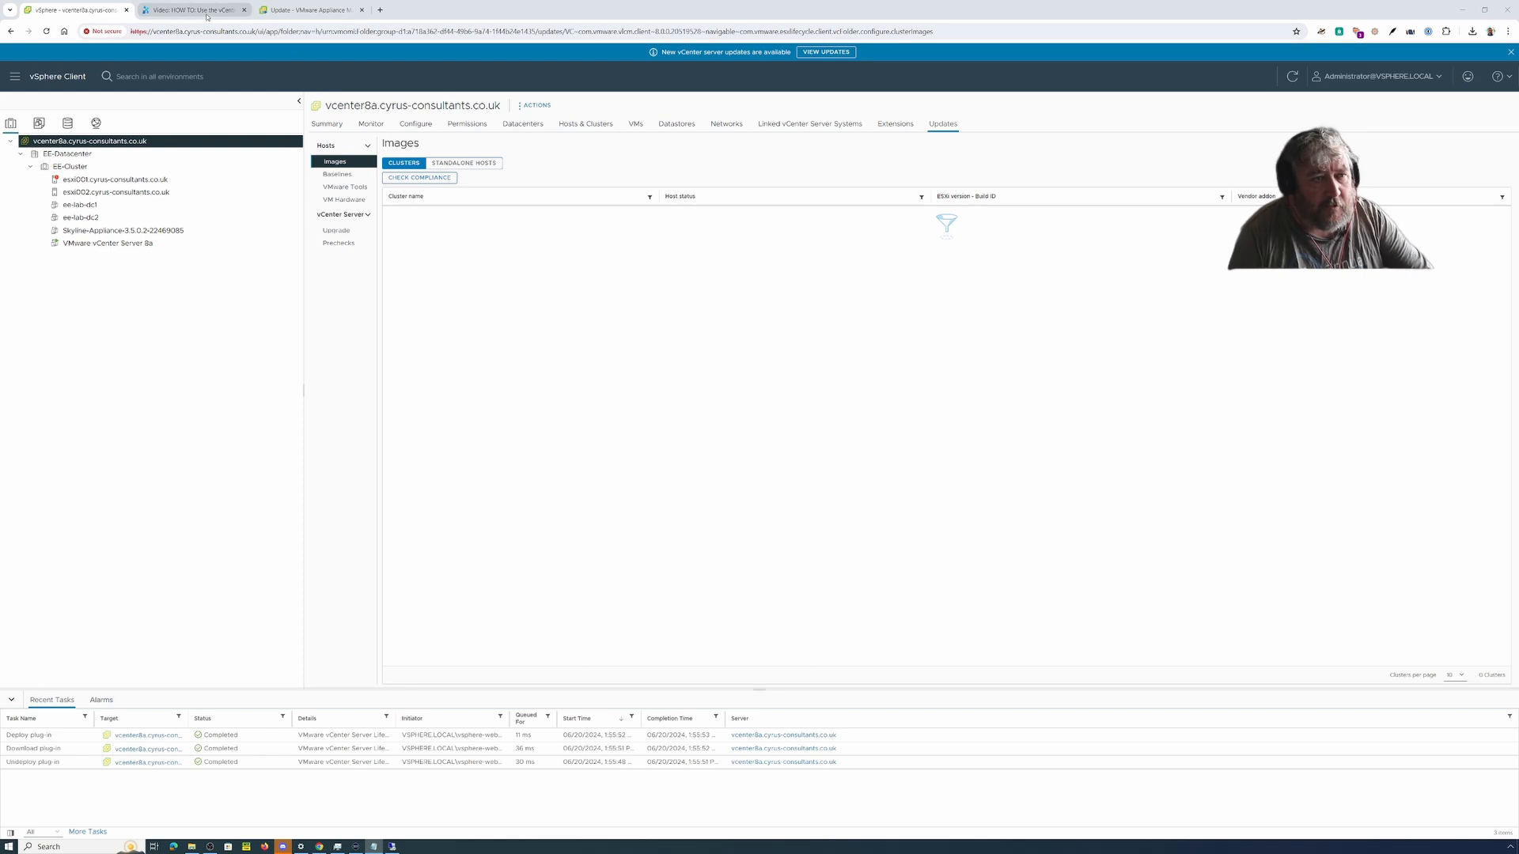
pyautogui.click(380, 10)
pyautogui.click(377, 31)
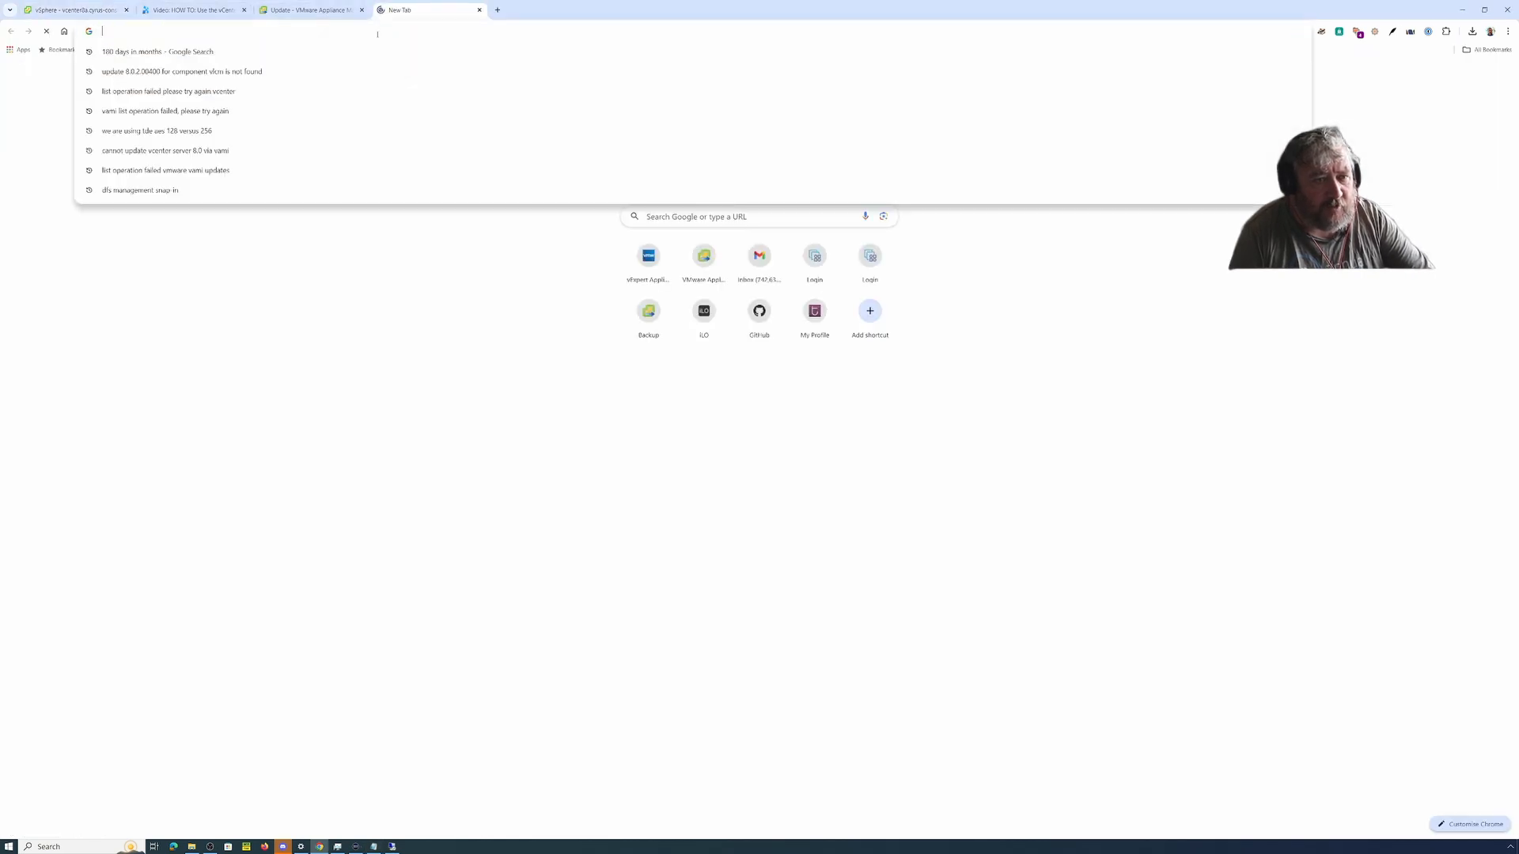
pyautogui.write('https://core.vmware.com/resource/vmsa-2024-0012-questions-answers#introduction')
pyautogui.press('Return')
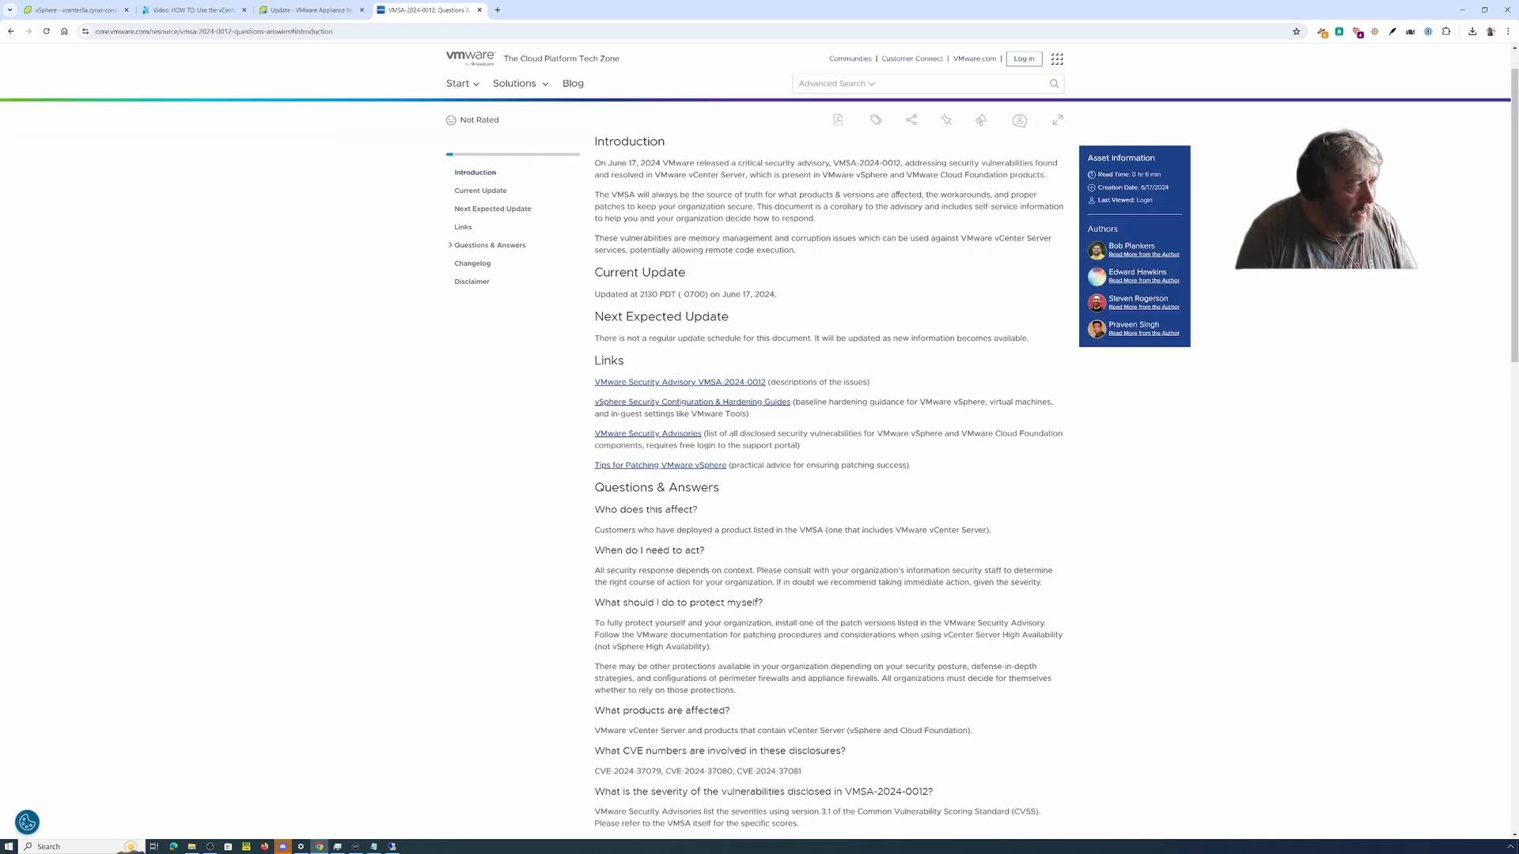
# Step: Open the SecurityWeek article on critical code execution vulnerabilities patched in VMware vCenter Server in another browser tab
pyautogui.hotkey('alt', 'Tab')
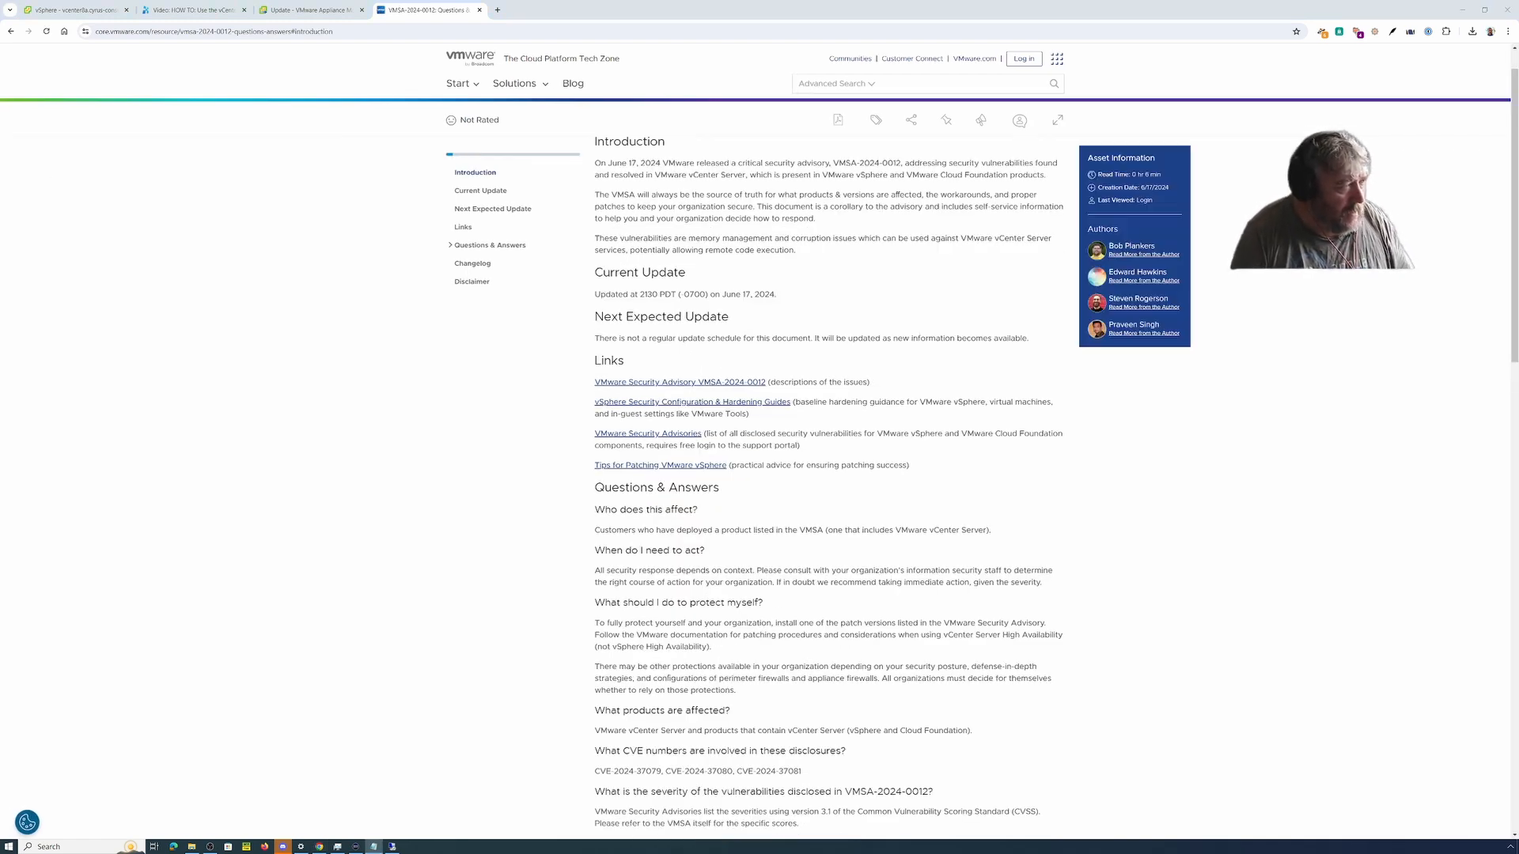
pyautogui.click(497, 10)
pyautogui.click(510, 32)
pyautogui.write('https://www.securityweek.com/critical-code-execution-vulnerabilities-patched-in-vmware-vcenter-server/#:~:text=vCenter%20Server%20versions%207.0%20and,on%20the%20Broadcom%20Support%20Portal.')
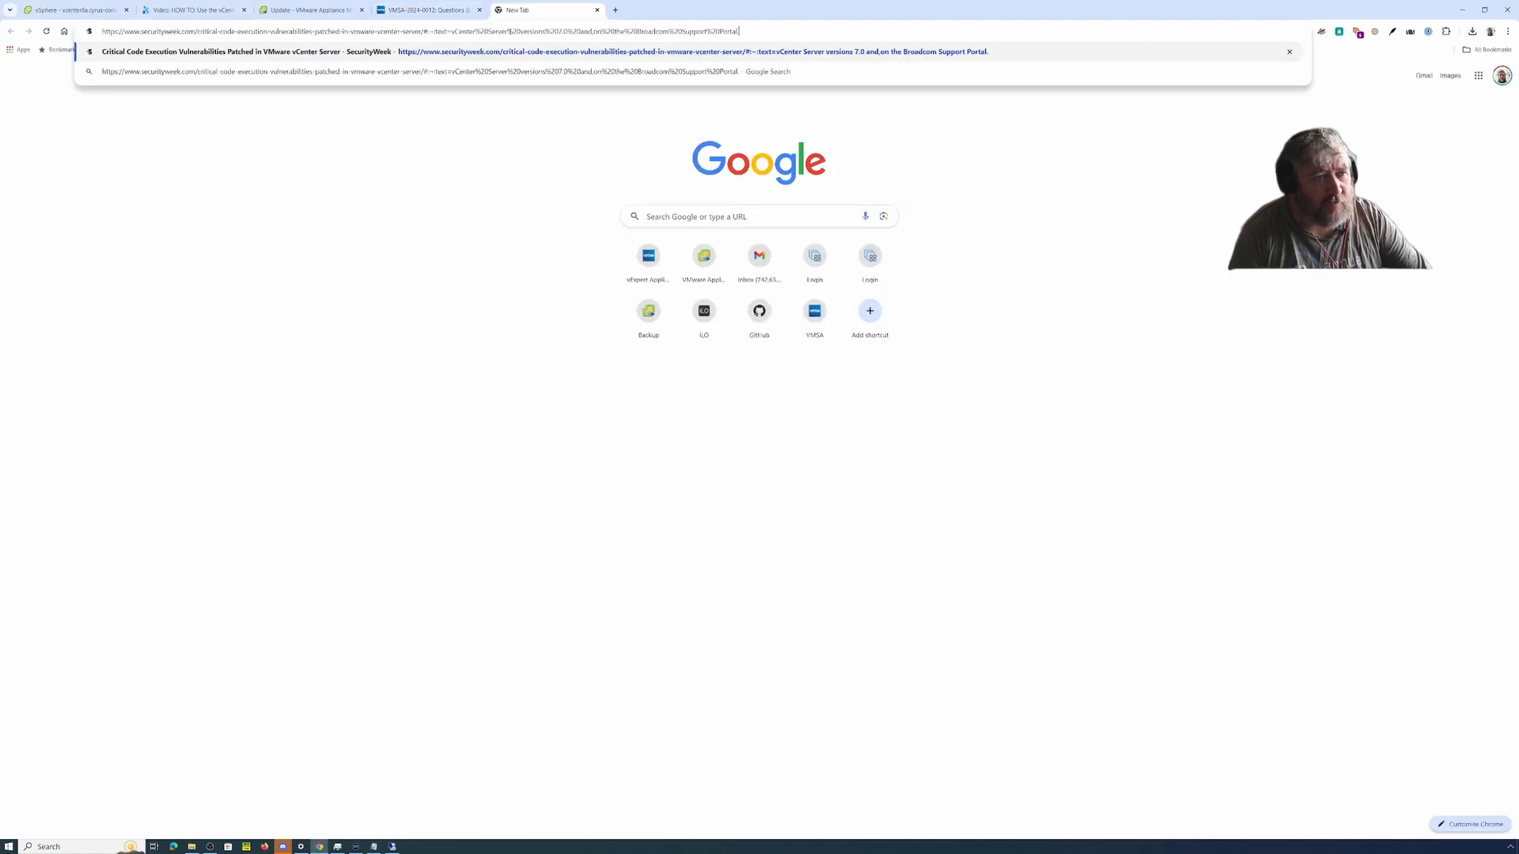
pyautogui.press('Return')
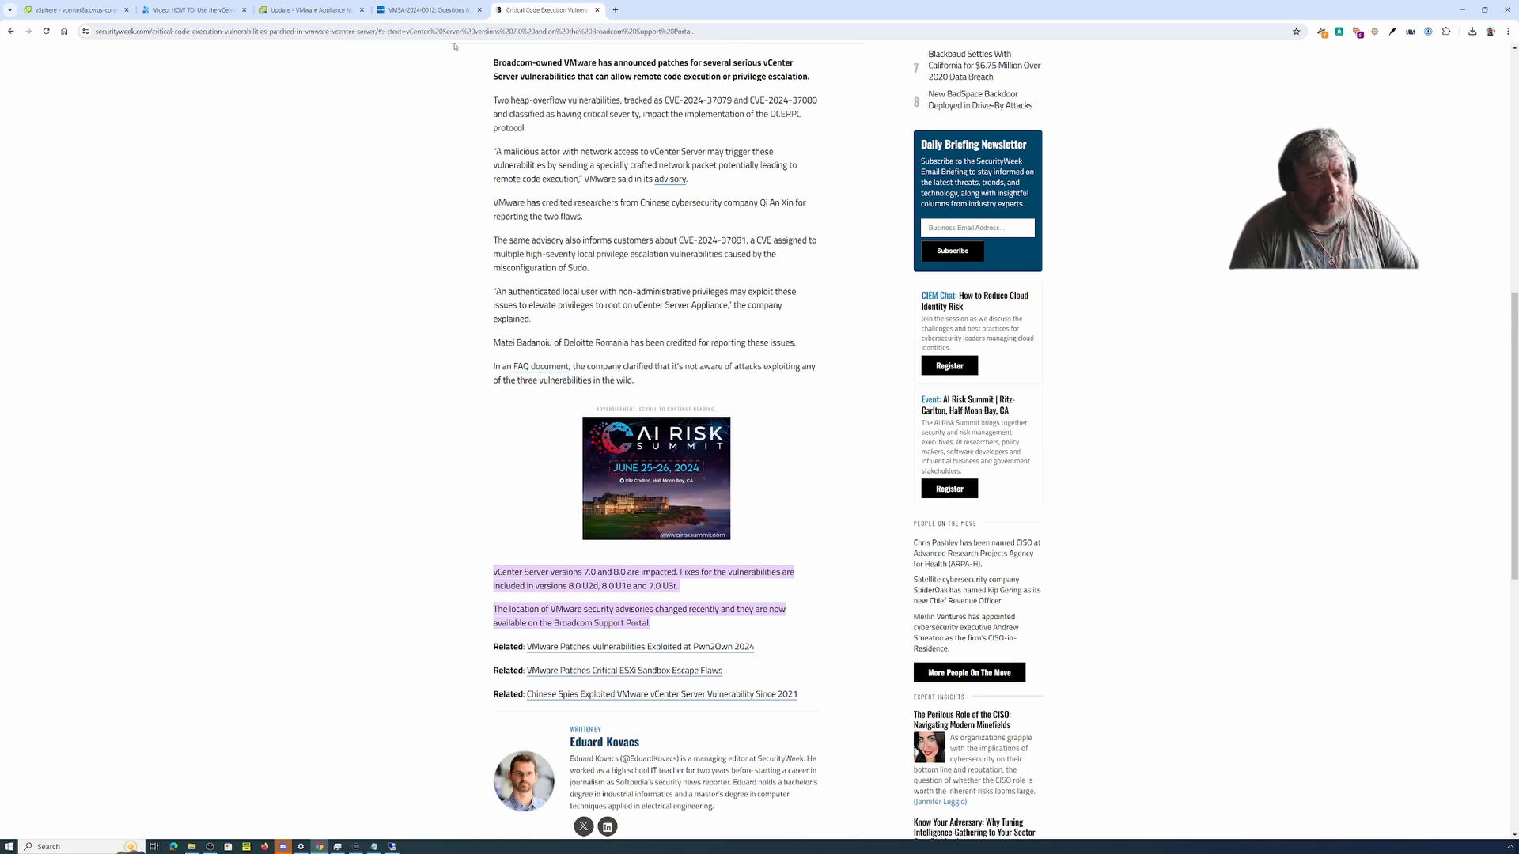
# Step: Return to the vSphere Client and open the vCenter Server upgrade workflow from the summary's available updates
pyautogui.click(92, 13)
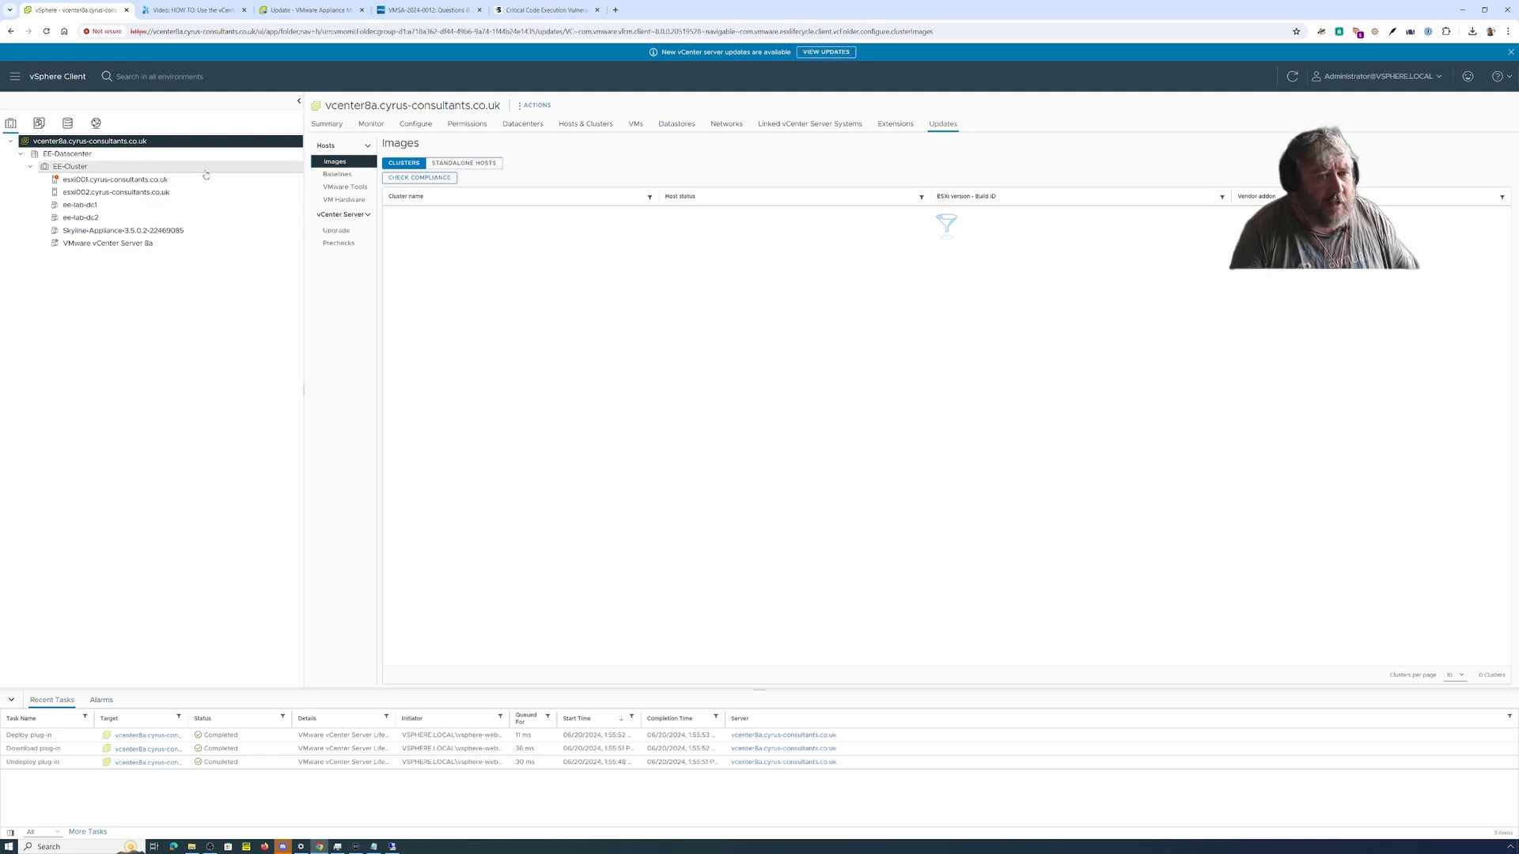
pyautogui.click(317, 135)
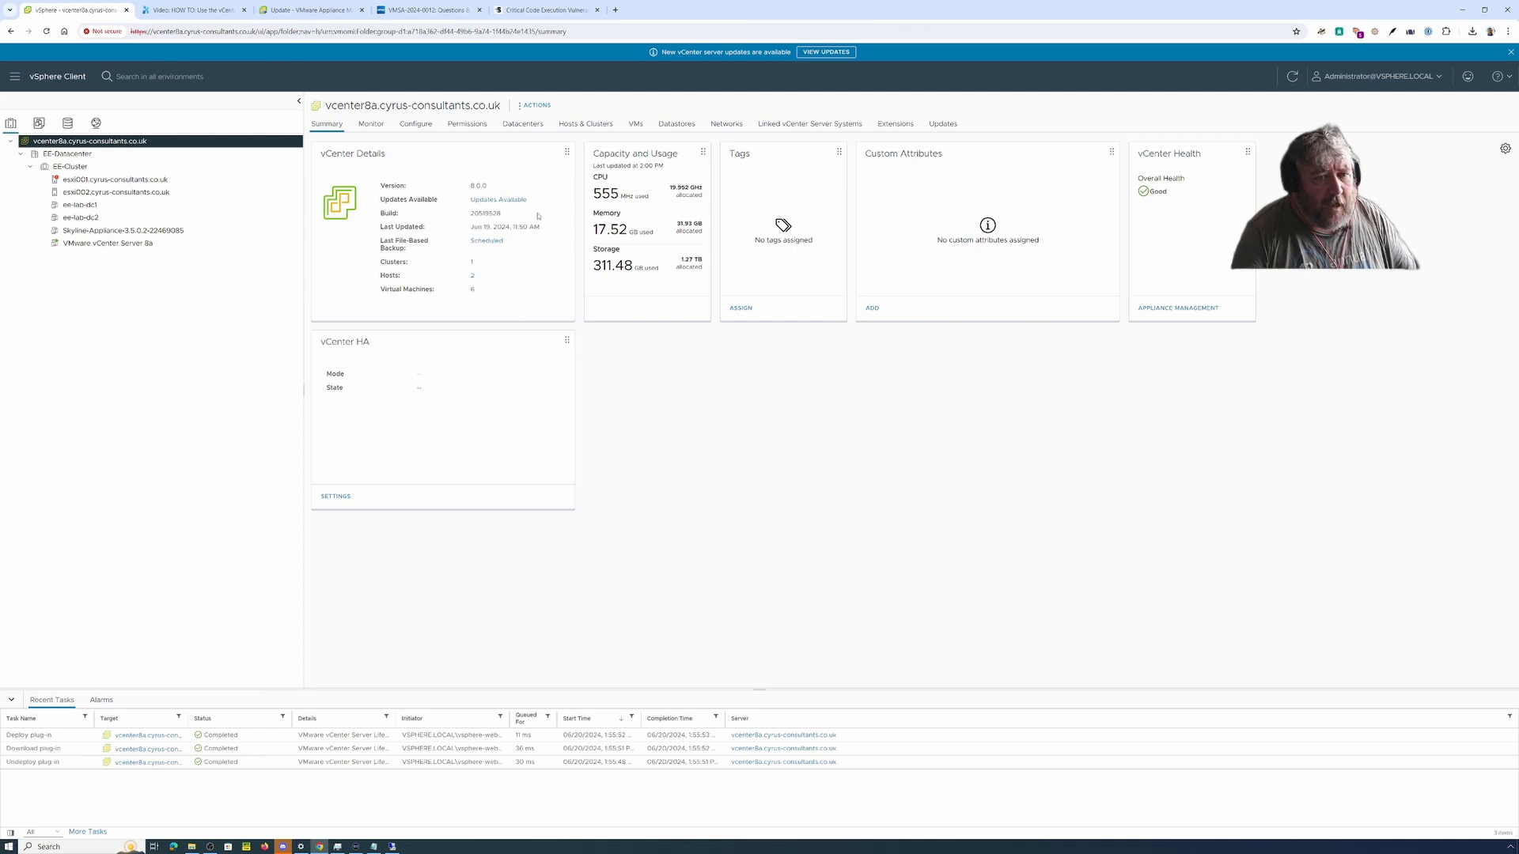
pyautogui.click(520, 205)
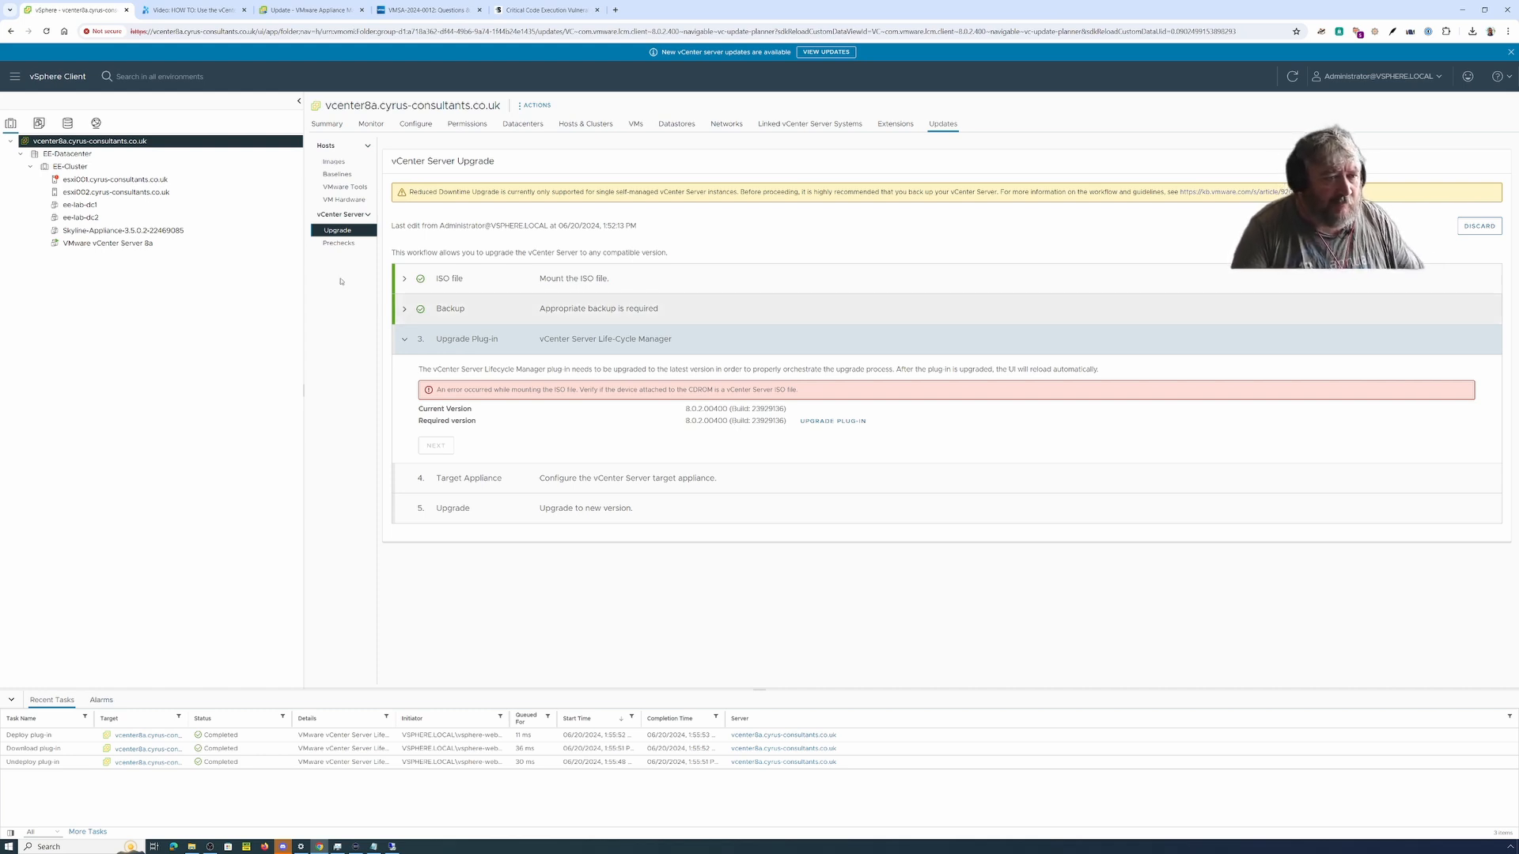
# Step: Attach the VMware-VCSA-all datastore ISO from nfs_EE_Lab2 to CD/DVD drive 1 of the VMware vCenter Server 8a VM, with the drive connected
pyautogui.click(145, 244)
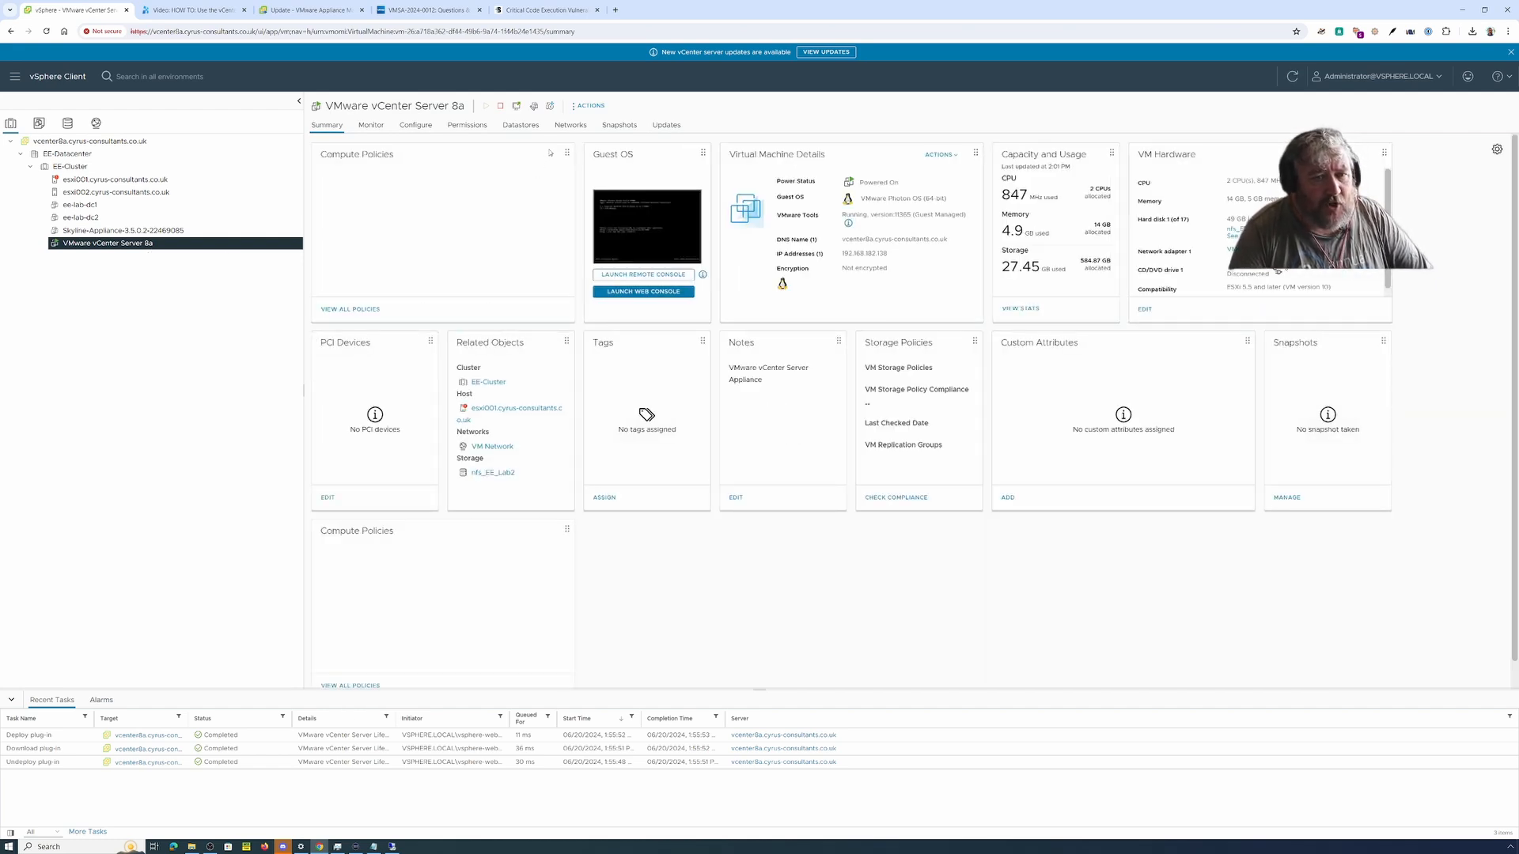
pyautogui.click(589, 106)
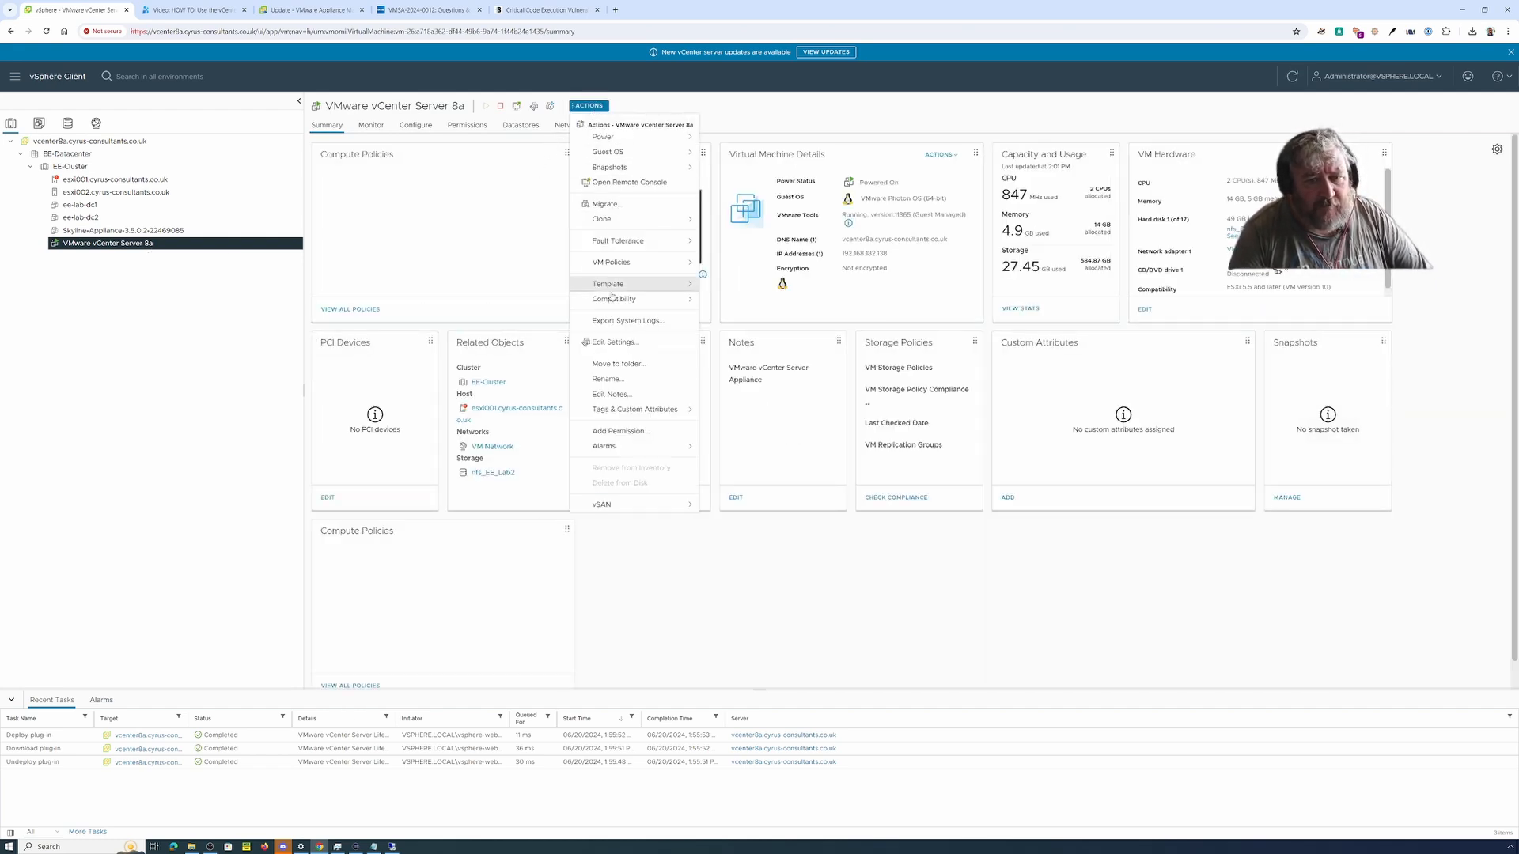
pyautogui.click(615, 342)
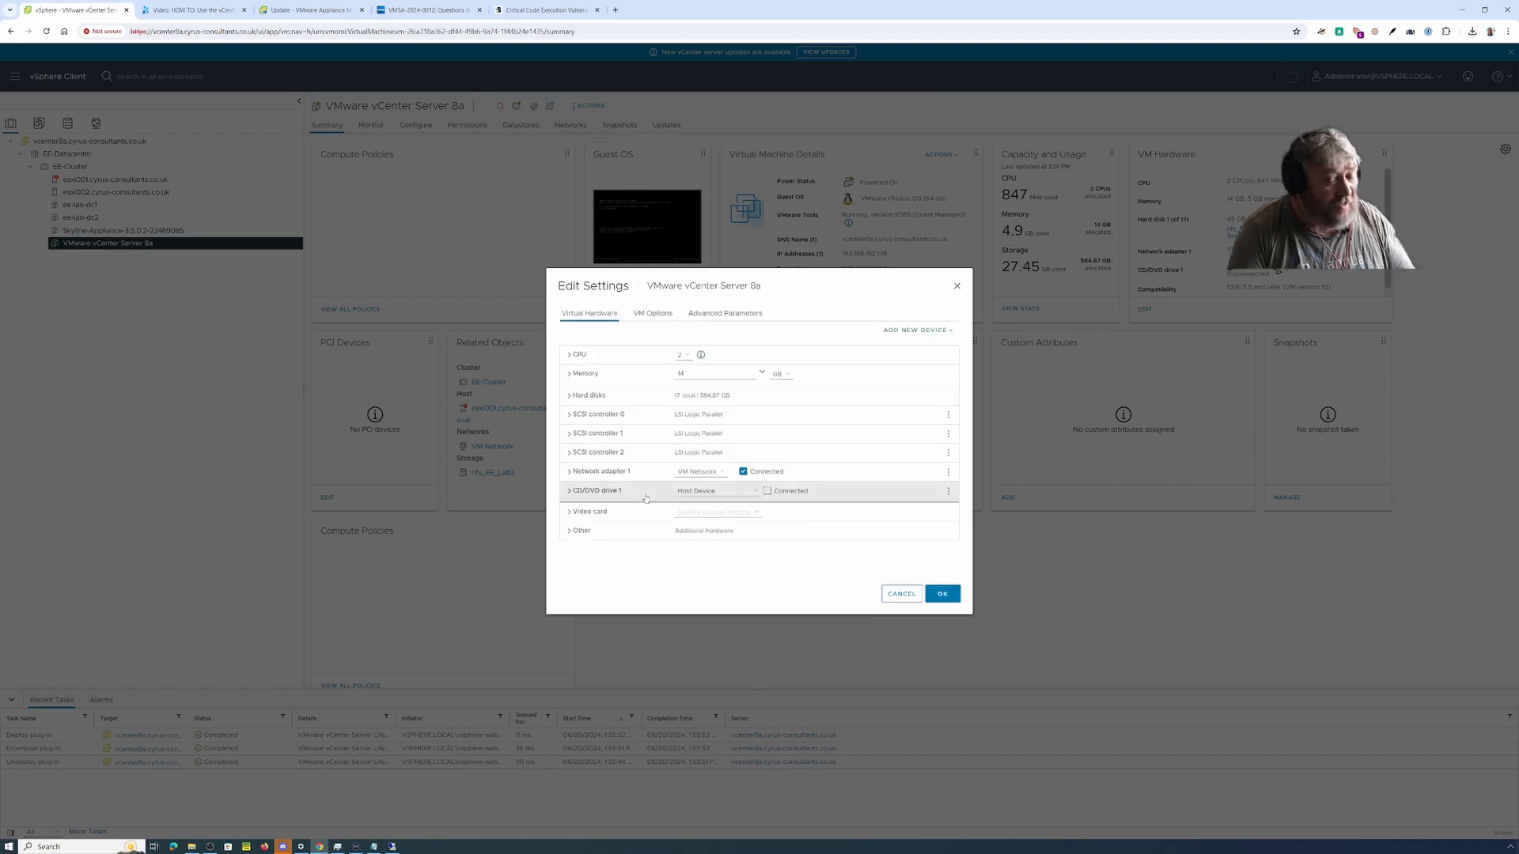
pyautogui.click(706, 492)
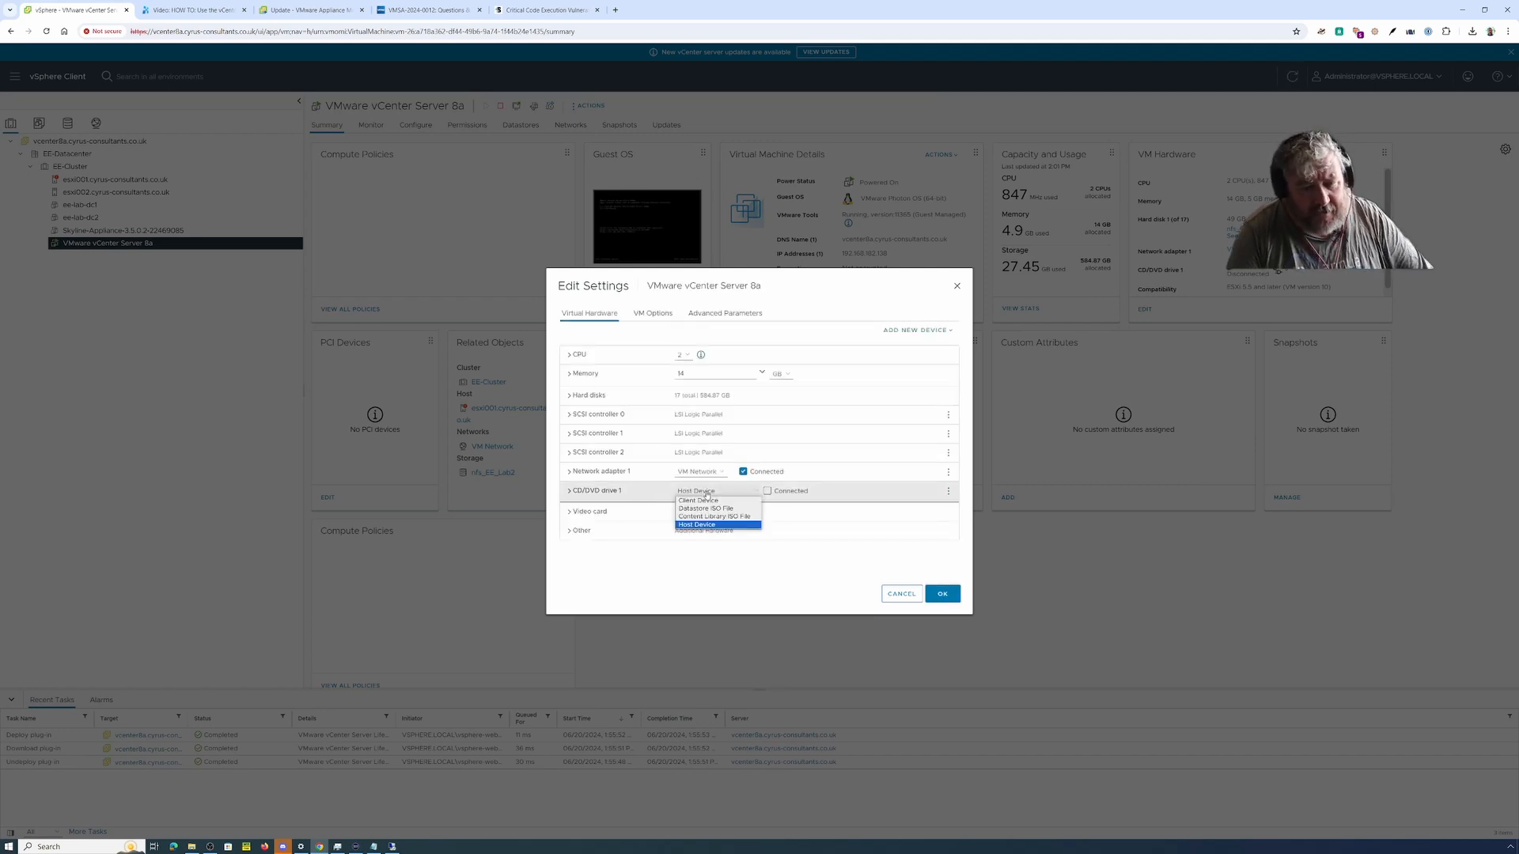
pyautogui.click(717, 508)
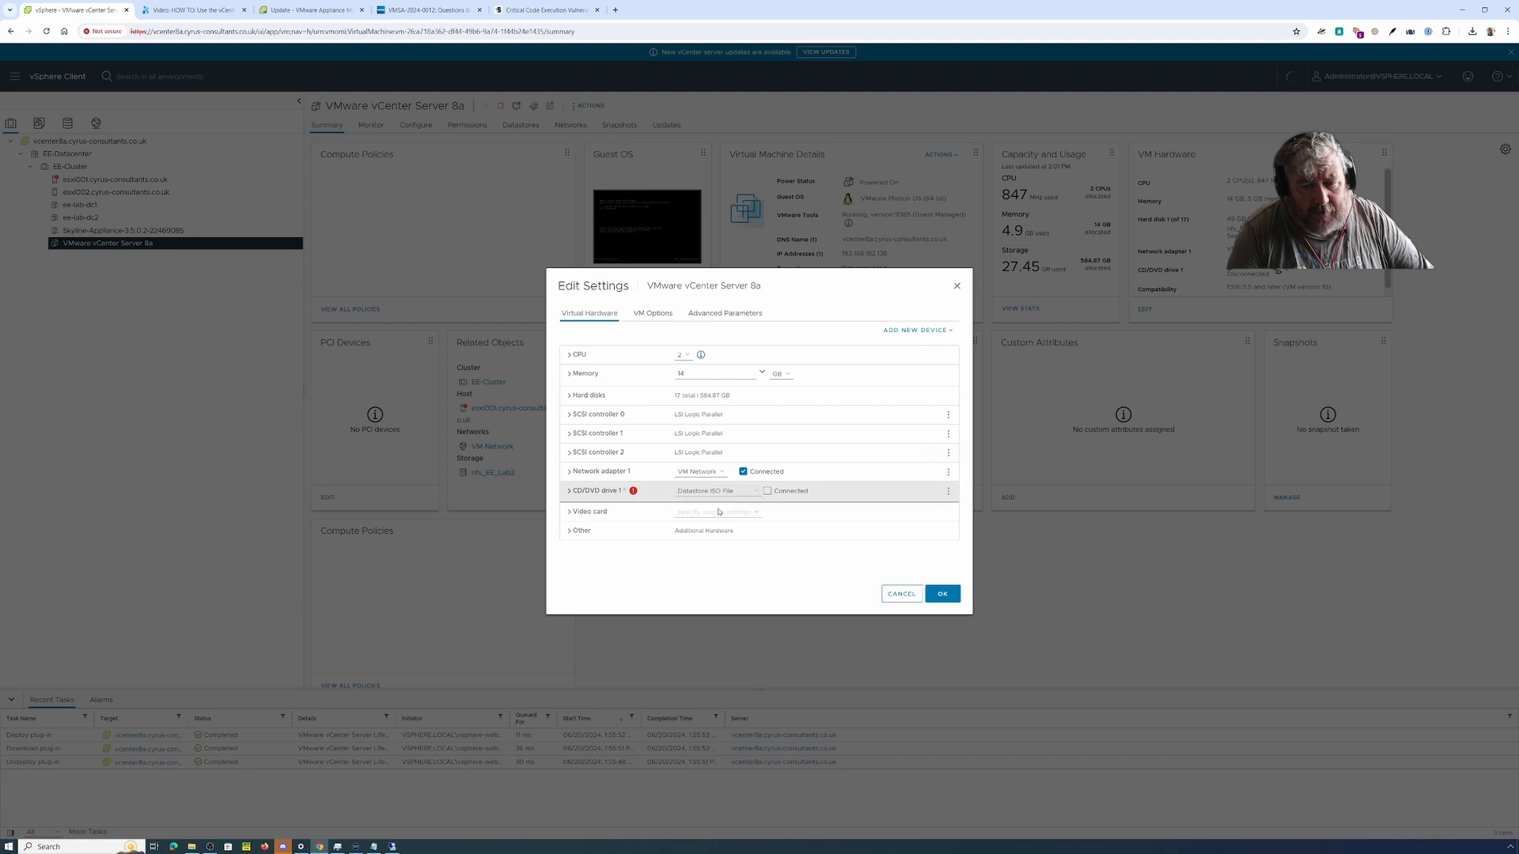
pyautogui.click(603, 454)
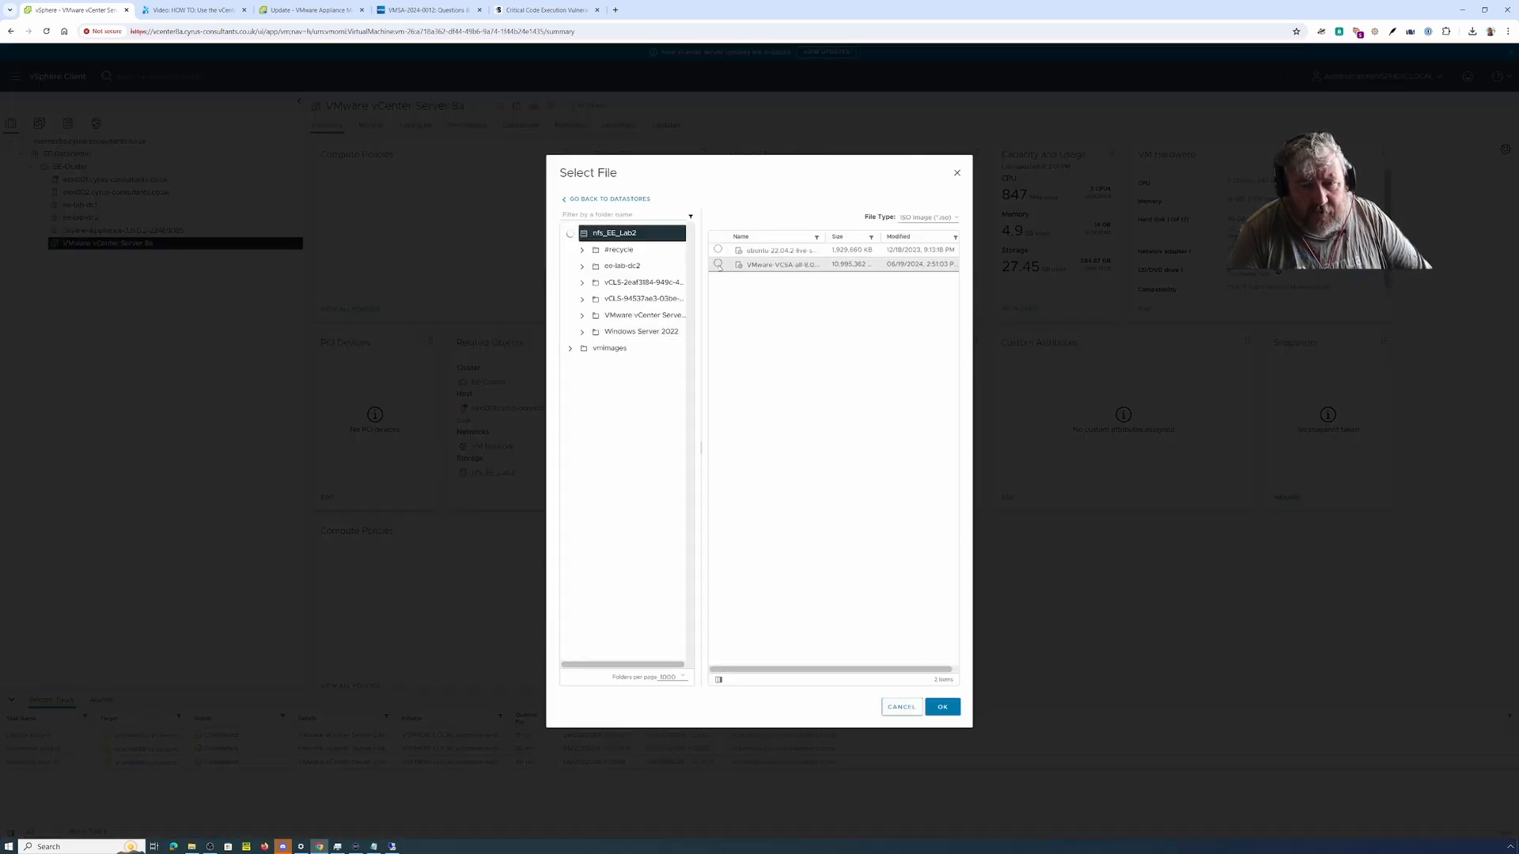
pyautogui.click(718, 264)
pyautogui.click(940, 707)
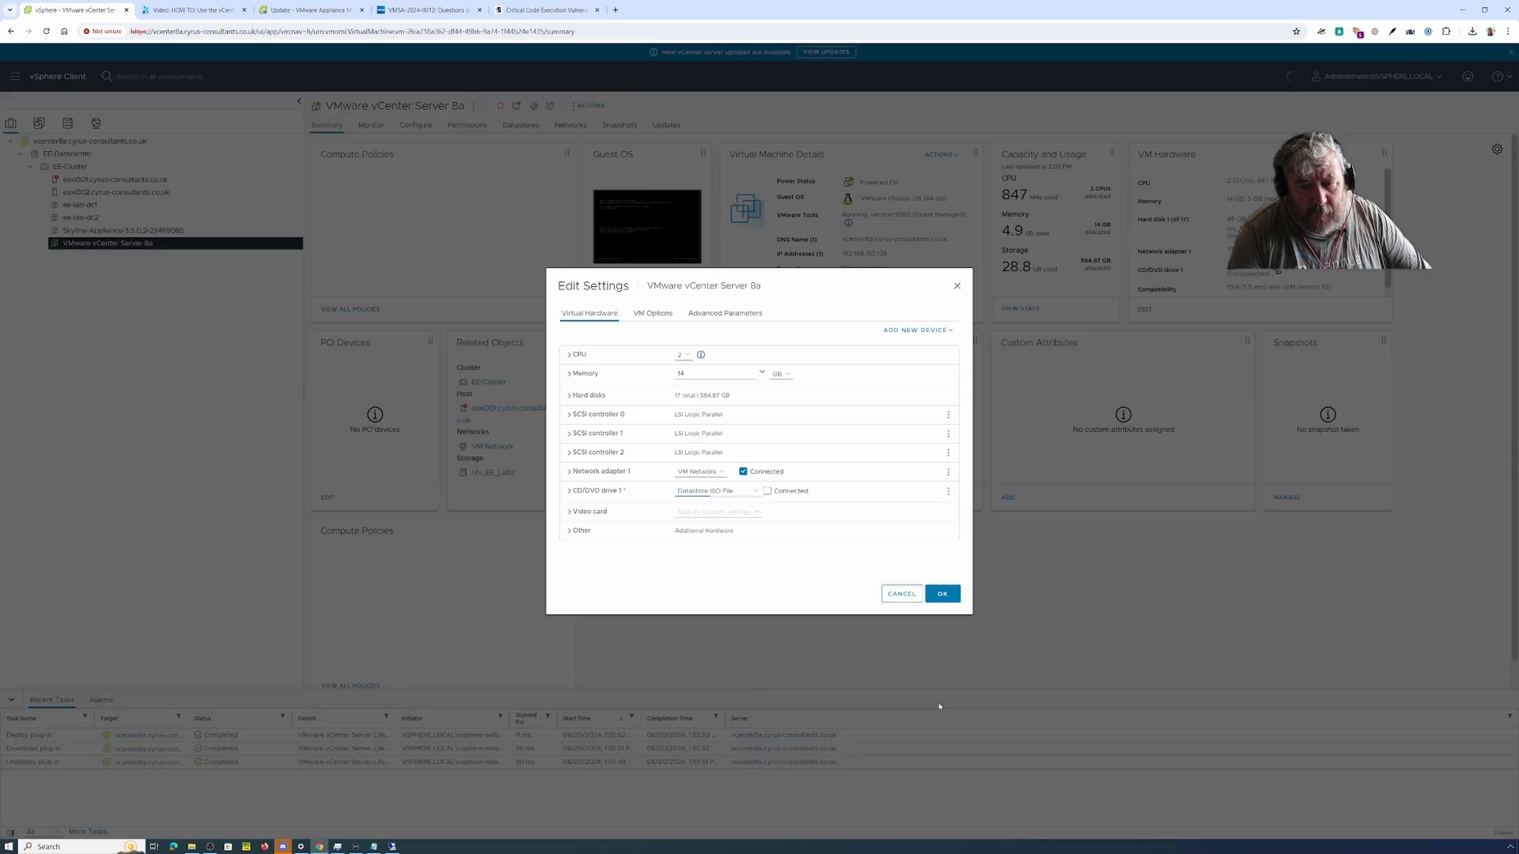
pyautogui.click(766, 491)
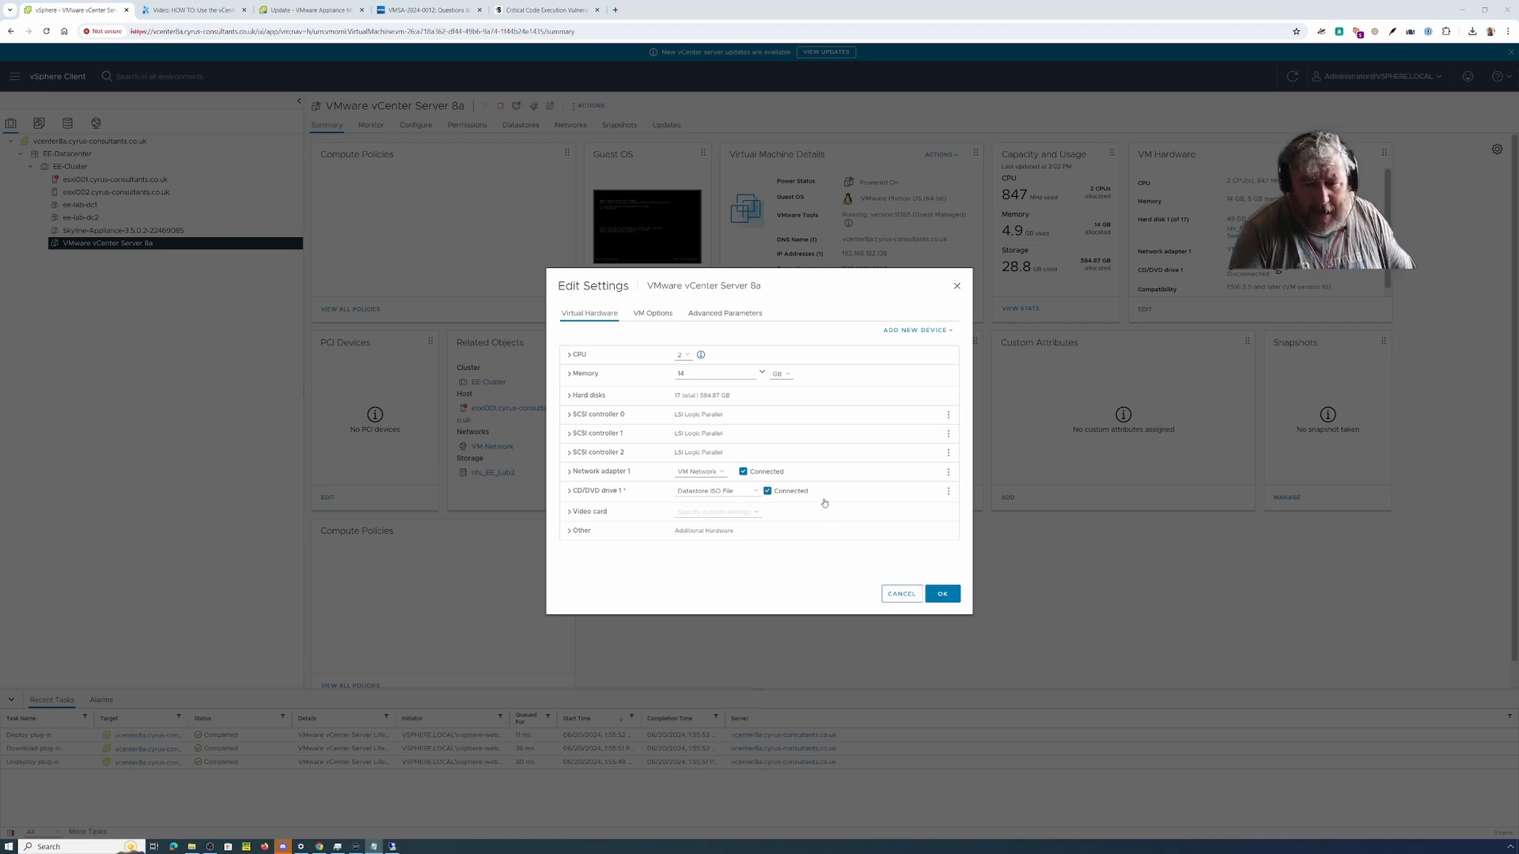
pyautogui.click(951, 601)
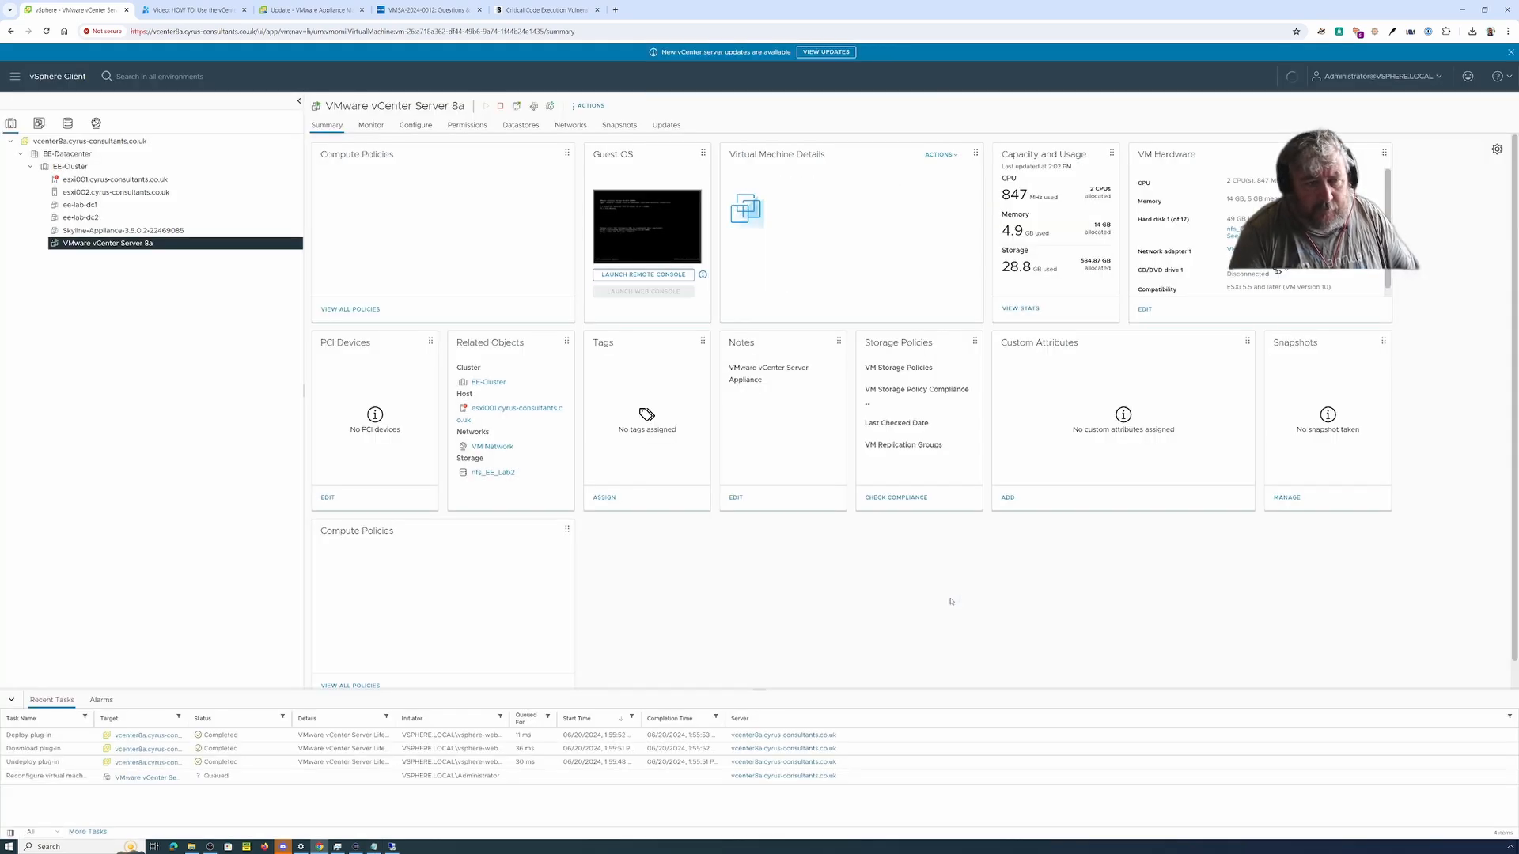
# Step: Check the vCenter Server upgrade workflow, and take a snapshot of the VMware vCenter Server 8a VM without its memory
pyautogui.click(87, 141)
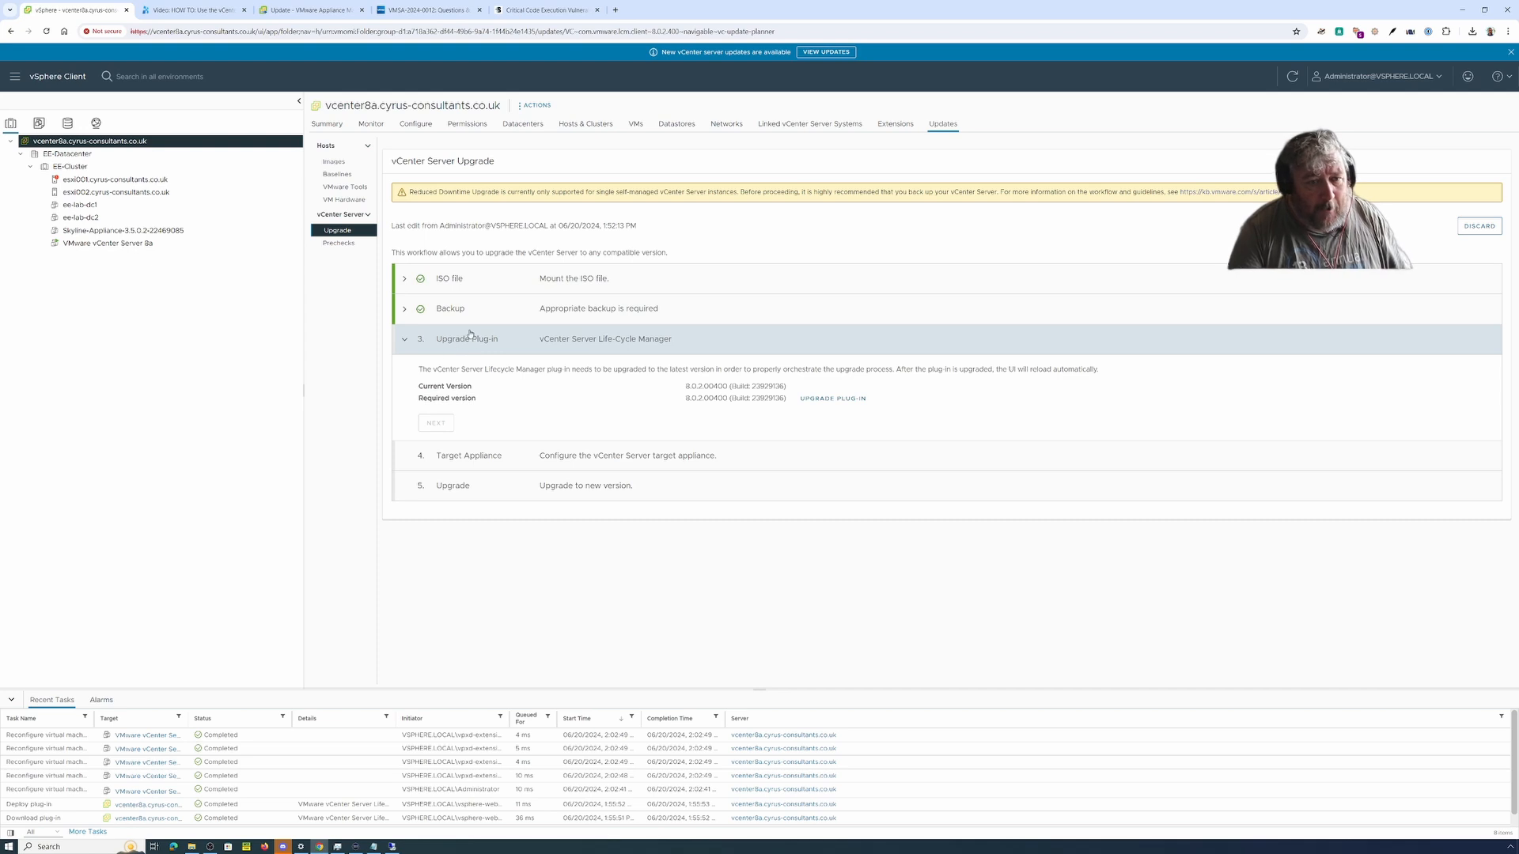
pyautogui.click(115, 246)
pyautogui.rightClick(115, 247)
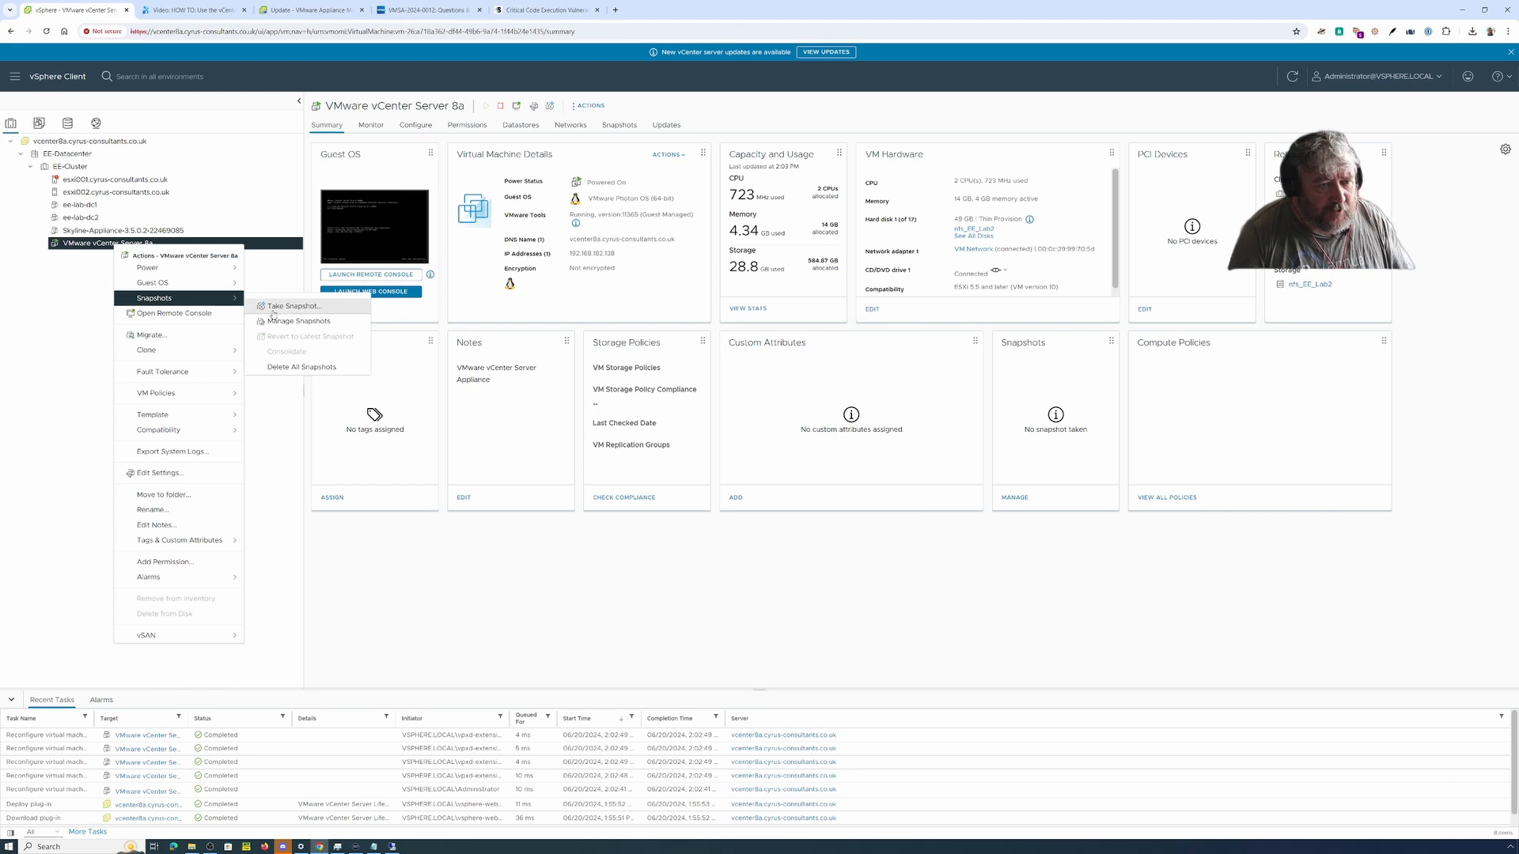
pyautogui.click(273, 314)
pyautogui.click(636, 464)
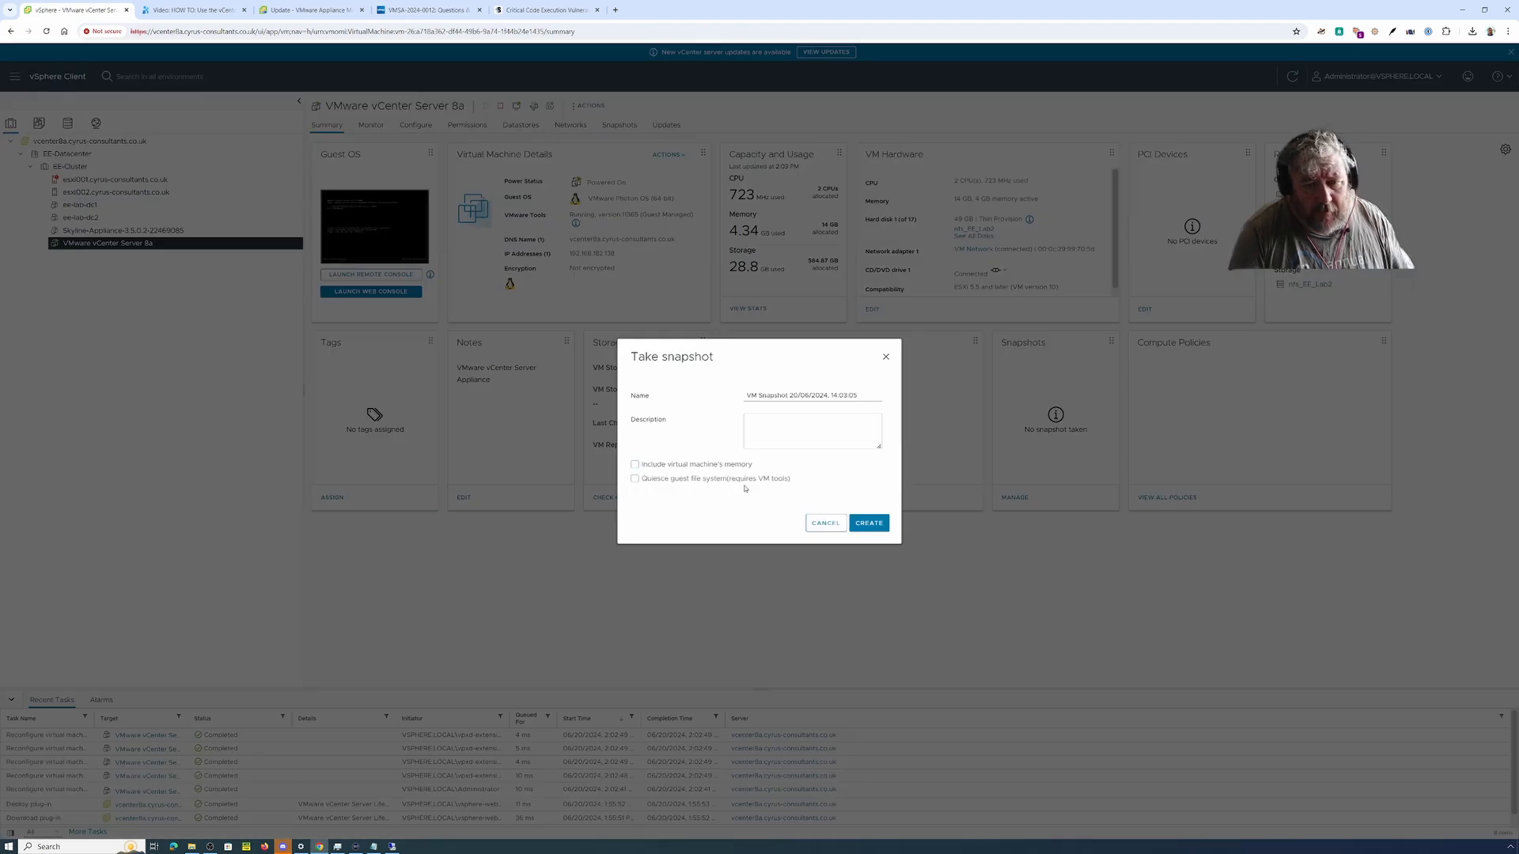
pyautogui.click(868, 524)
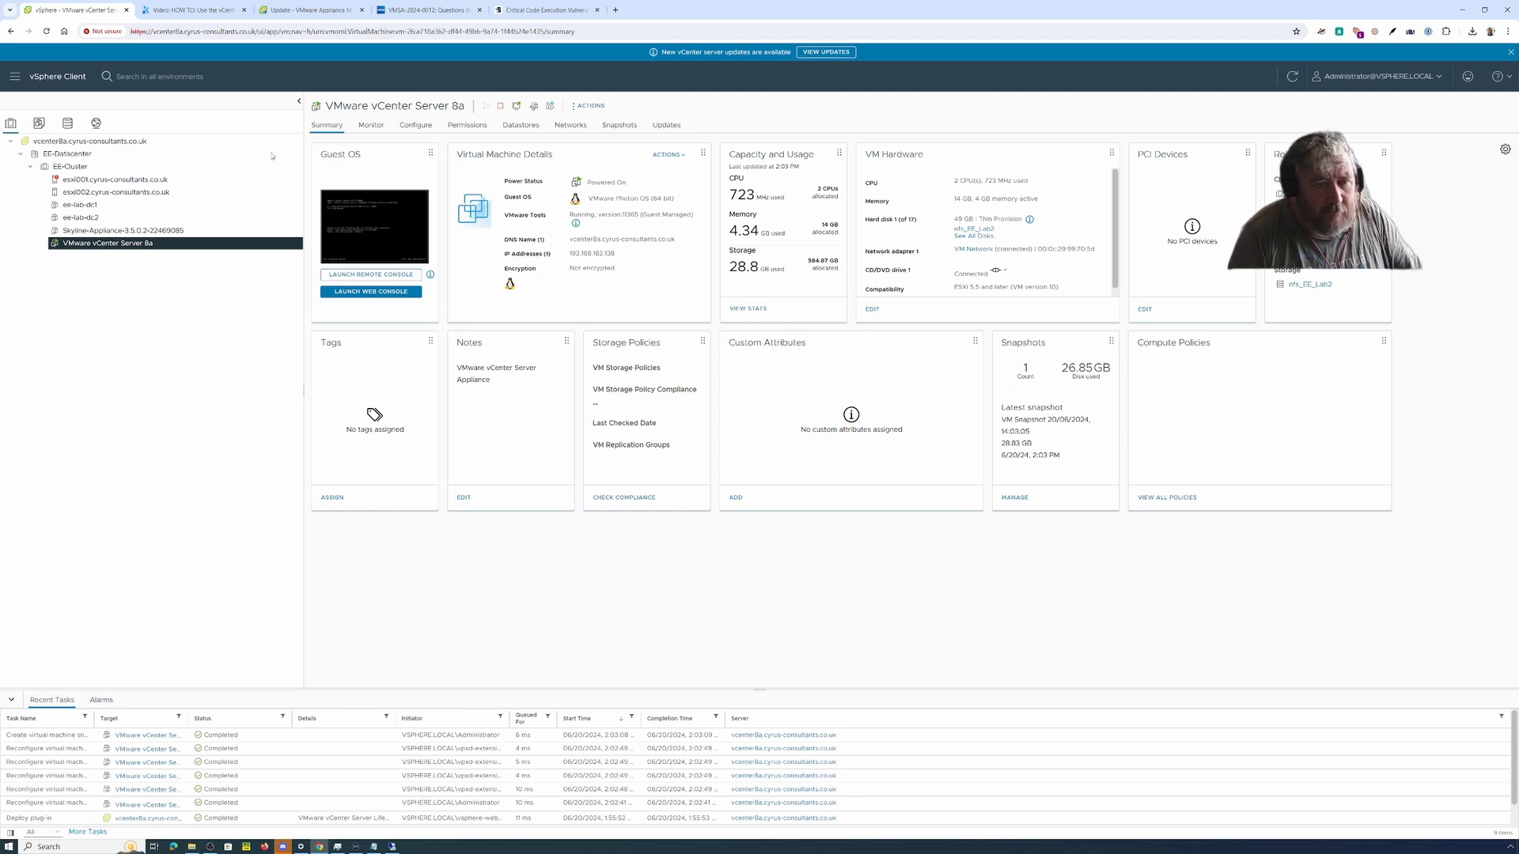
# Step: Reload the vCenter Server upgrade workflow from the available updates on the vCenter's summary
pyautogui.click(95, 145)
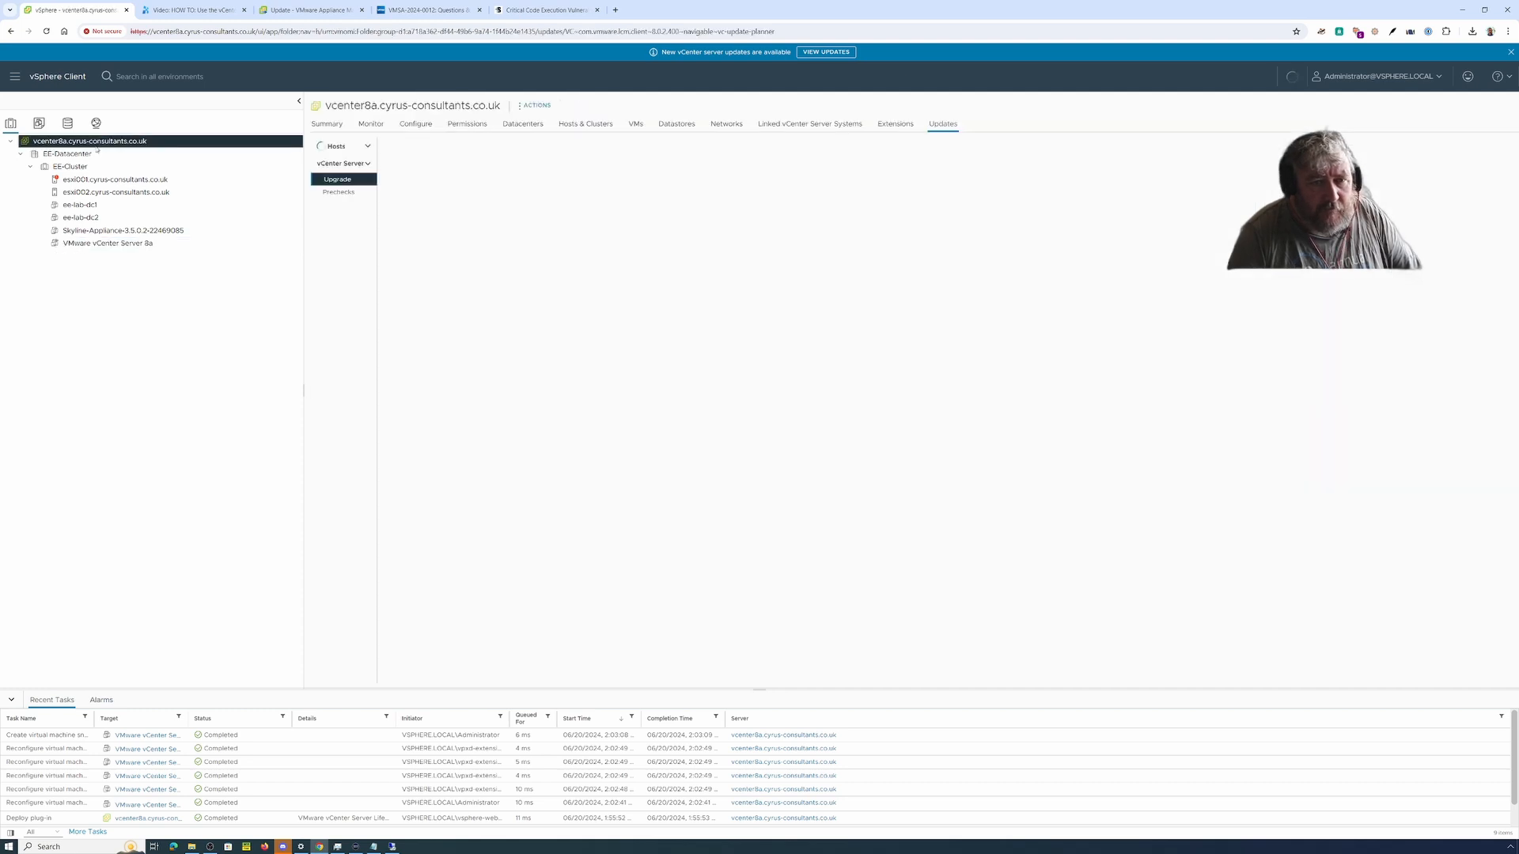
pyautogui.click(336, 126)
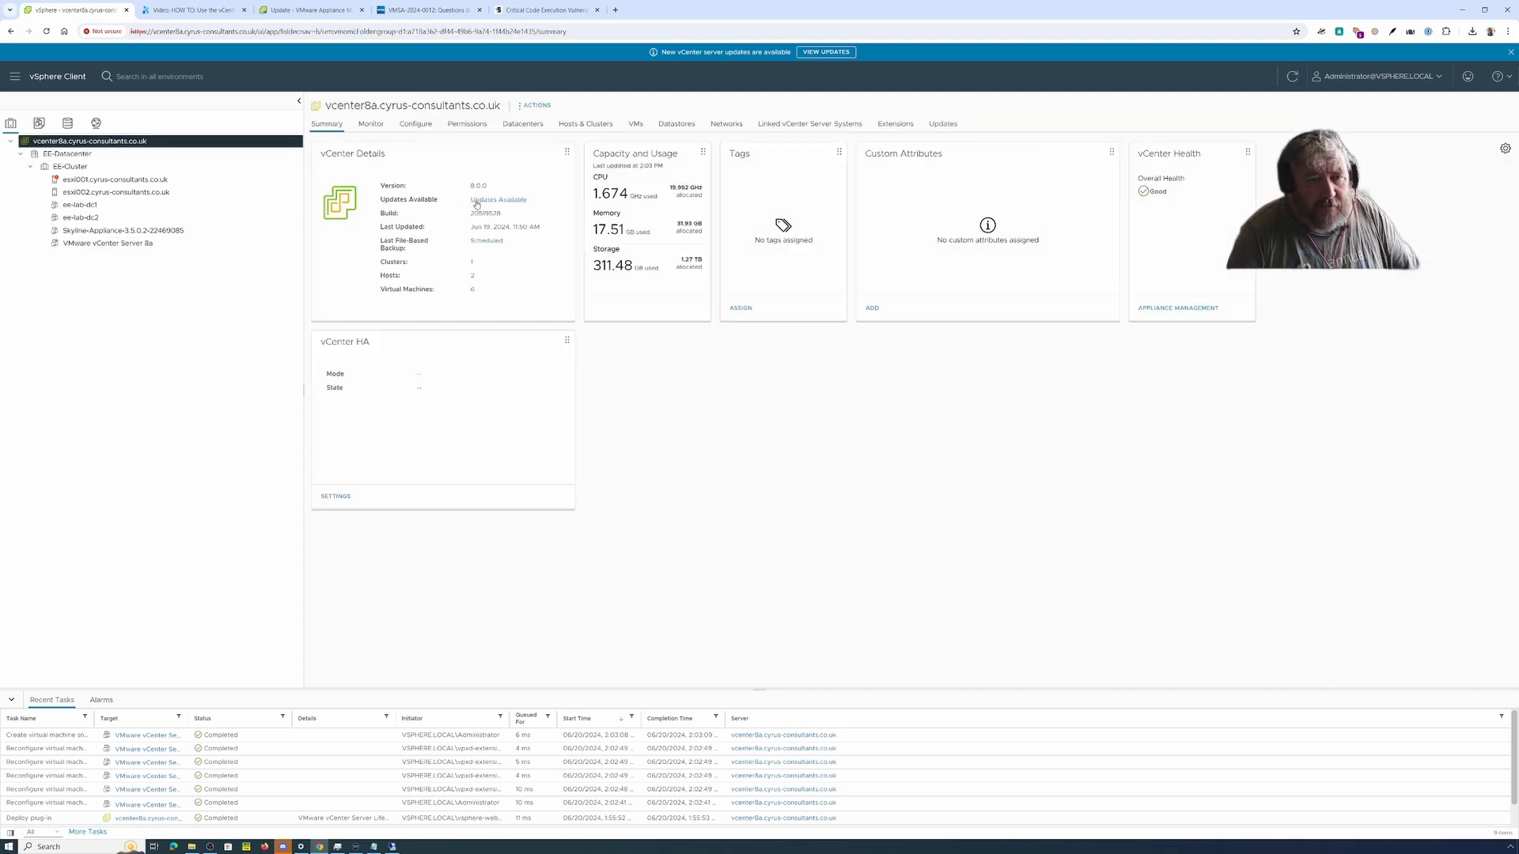
pyautogui.click(477, 203)
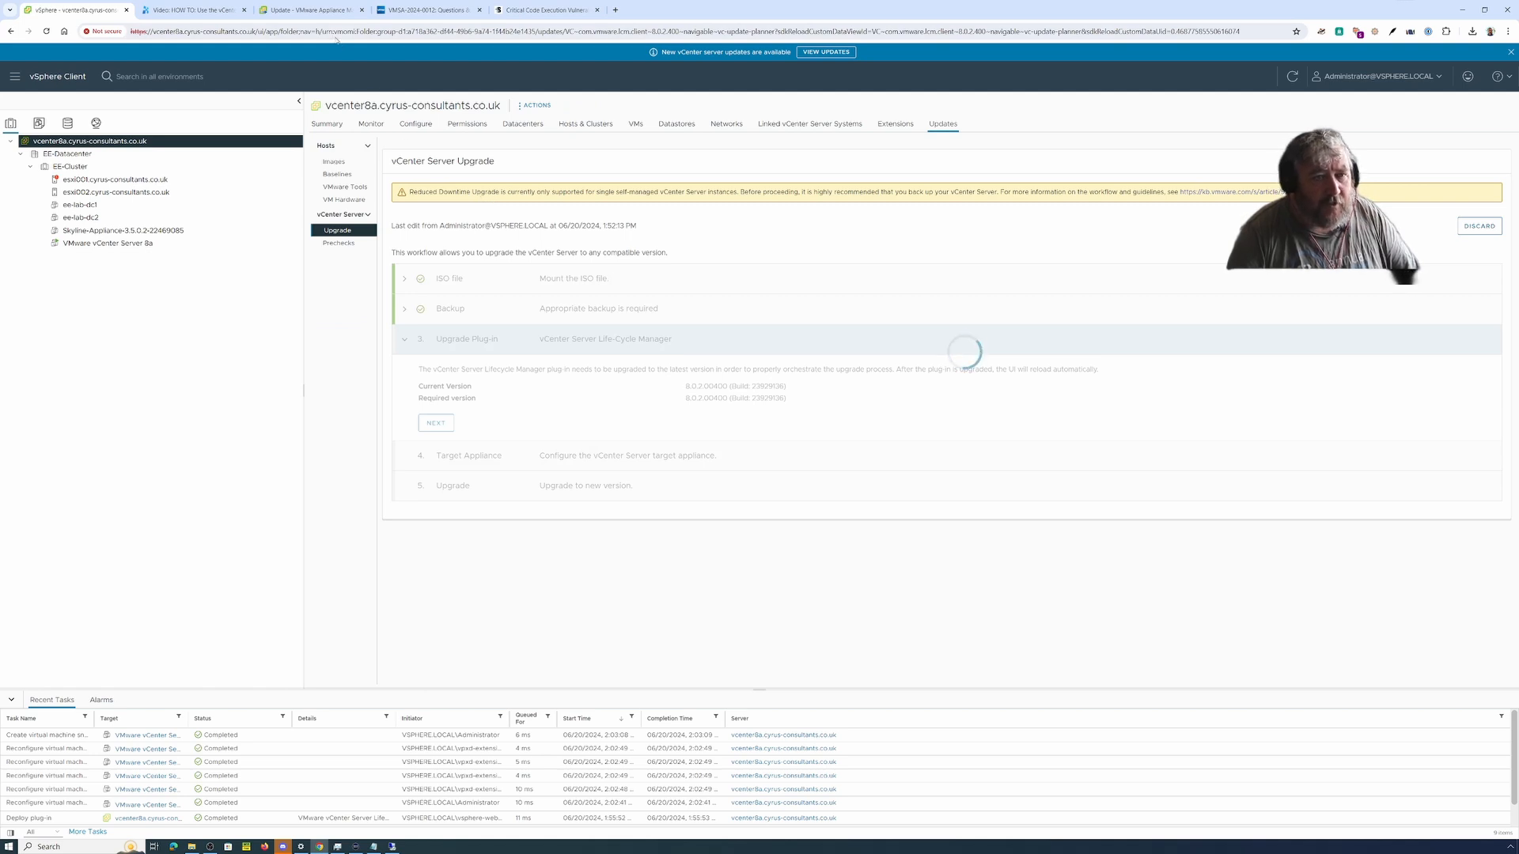
# Step: Switch to vCenter Server Management, save the backup schedule with the backup server password entered, and expand the schedule's status details
pyautogui.click(313, 9)
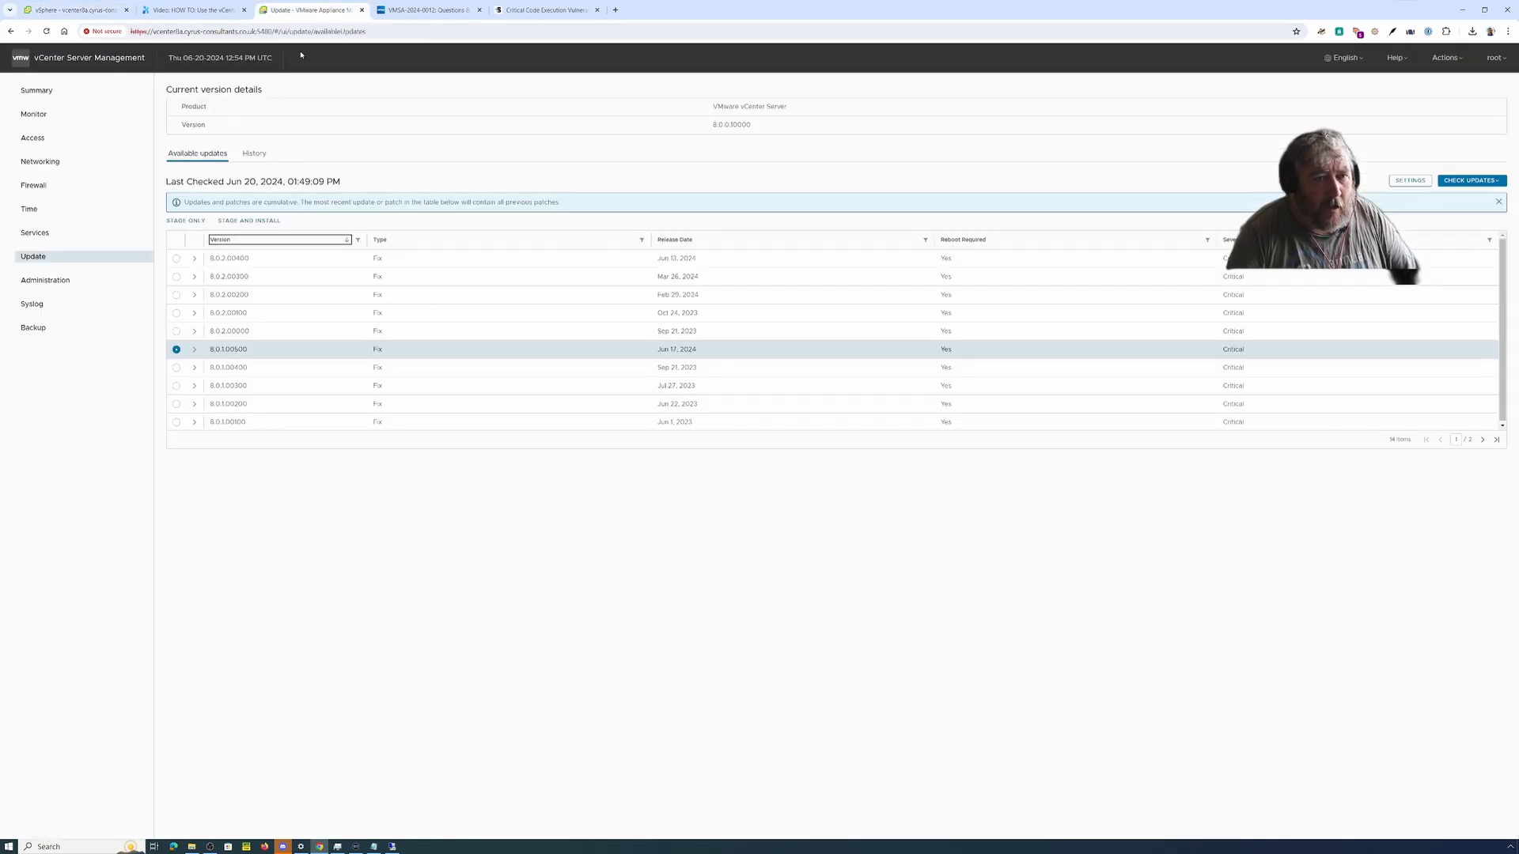
pyautogui.click(35, 329)
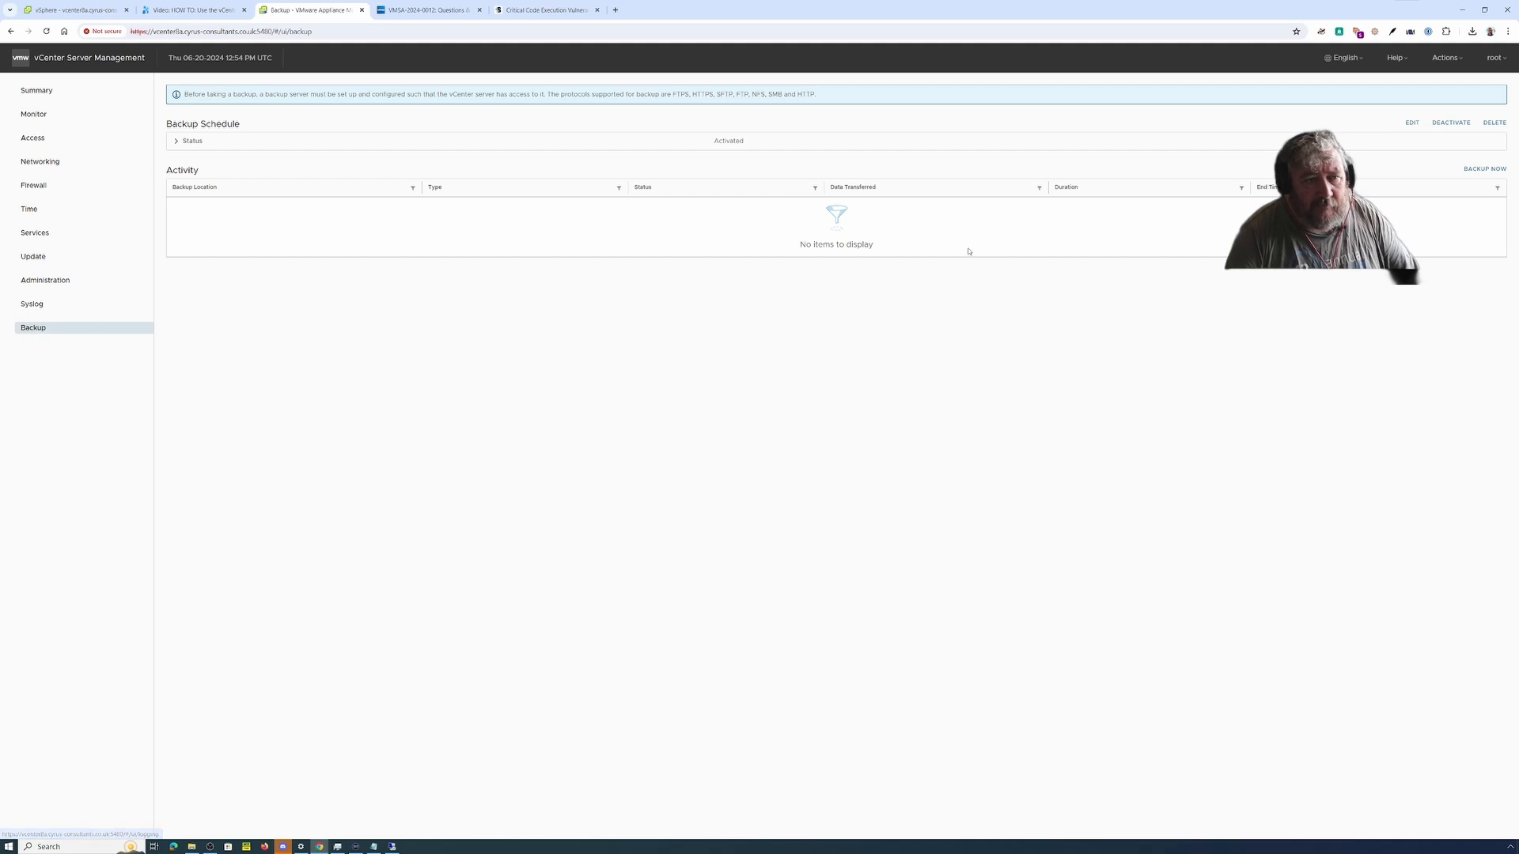
pyautogui.click(1412, 122)
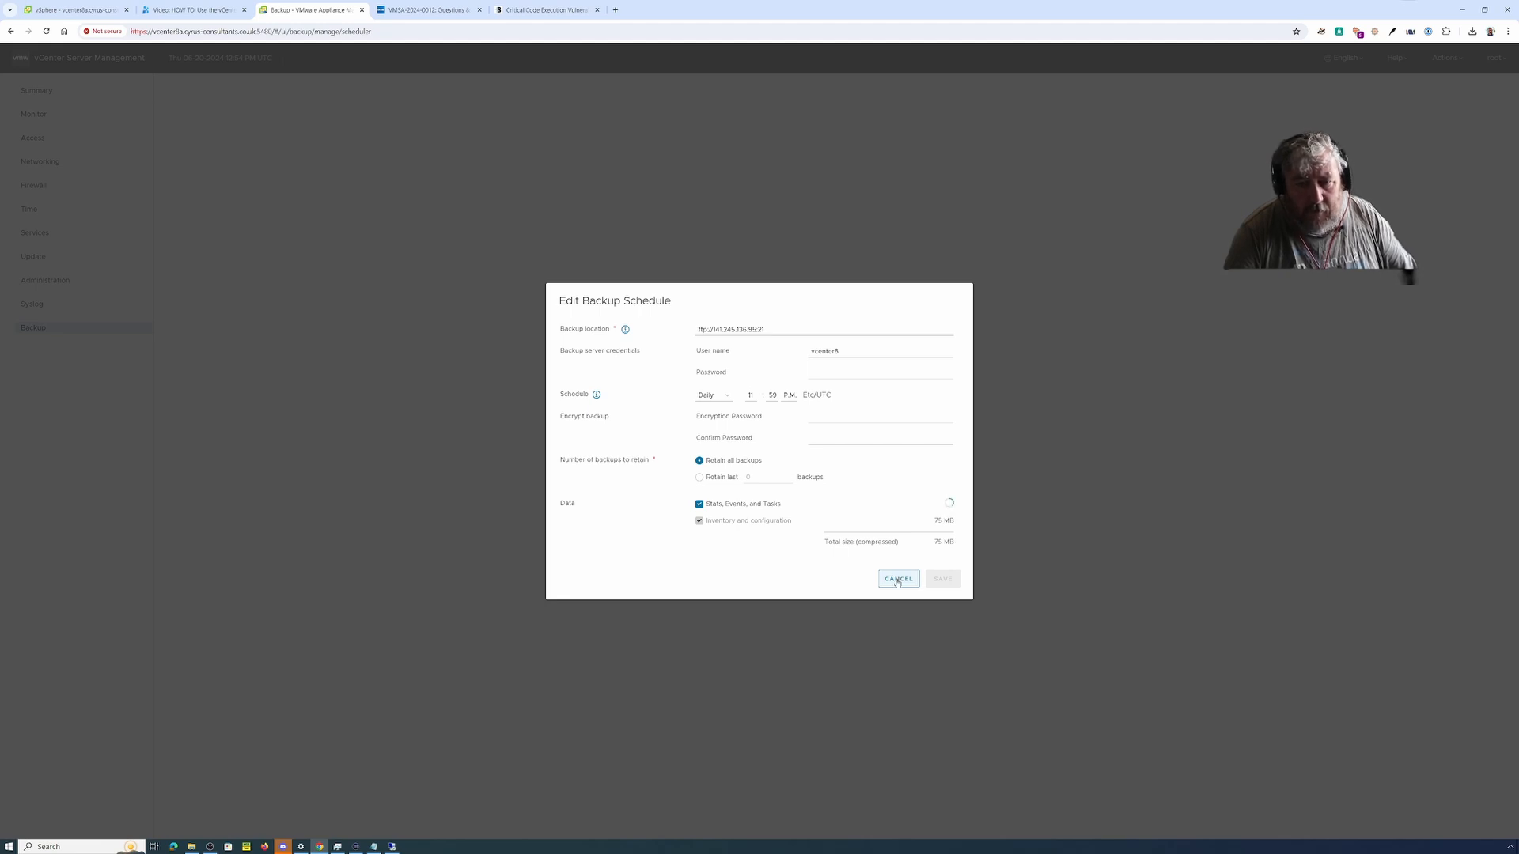
pyautogui.click(843, 371)
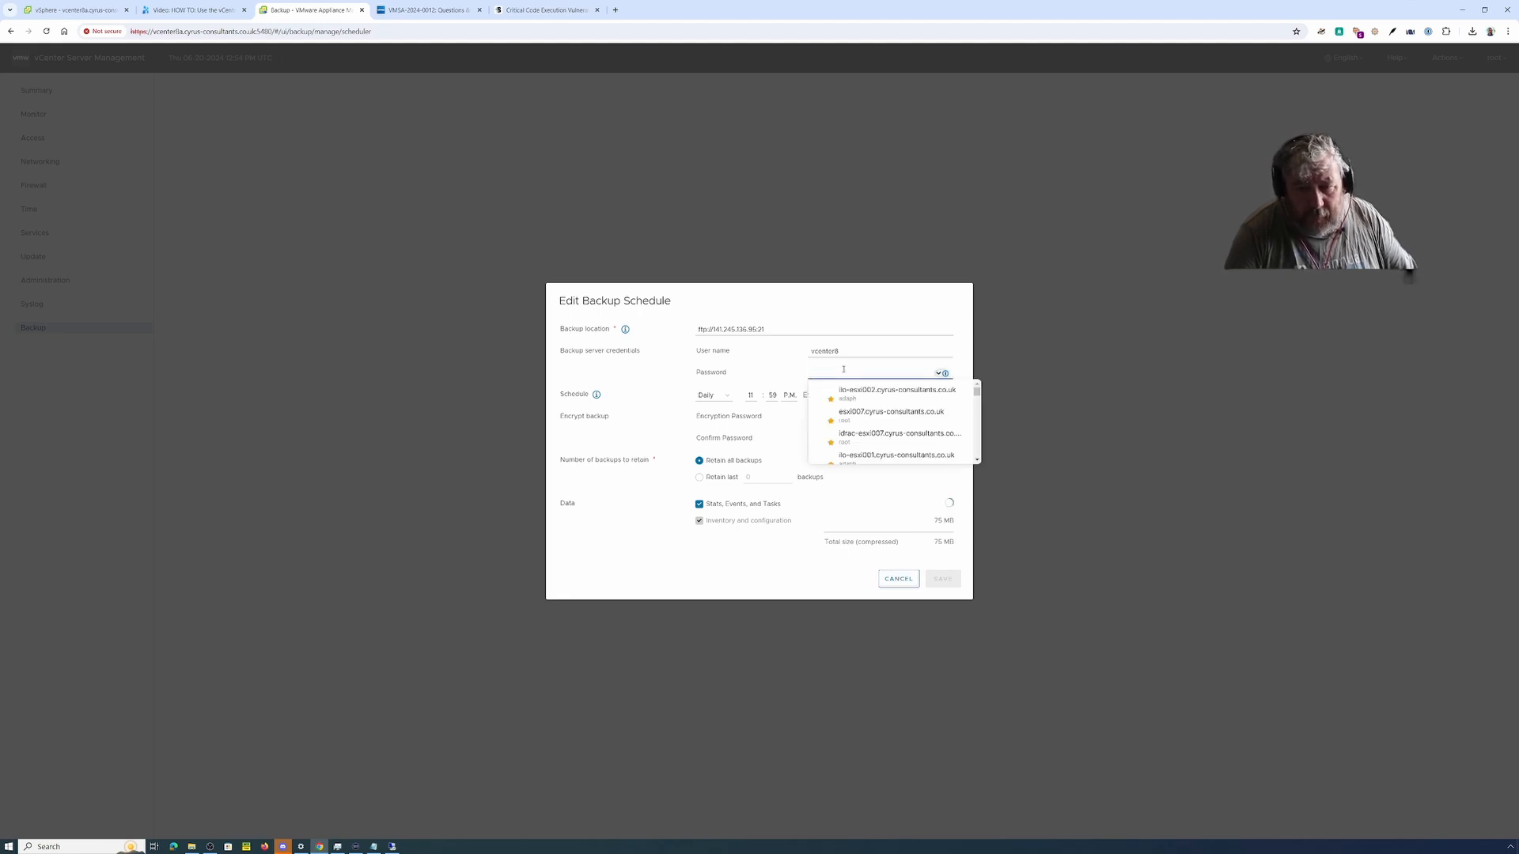
pyautogui.write('•••')
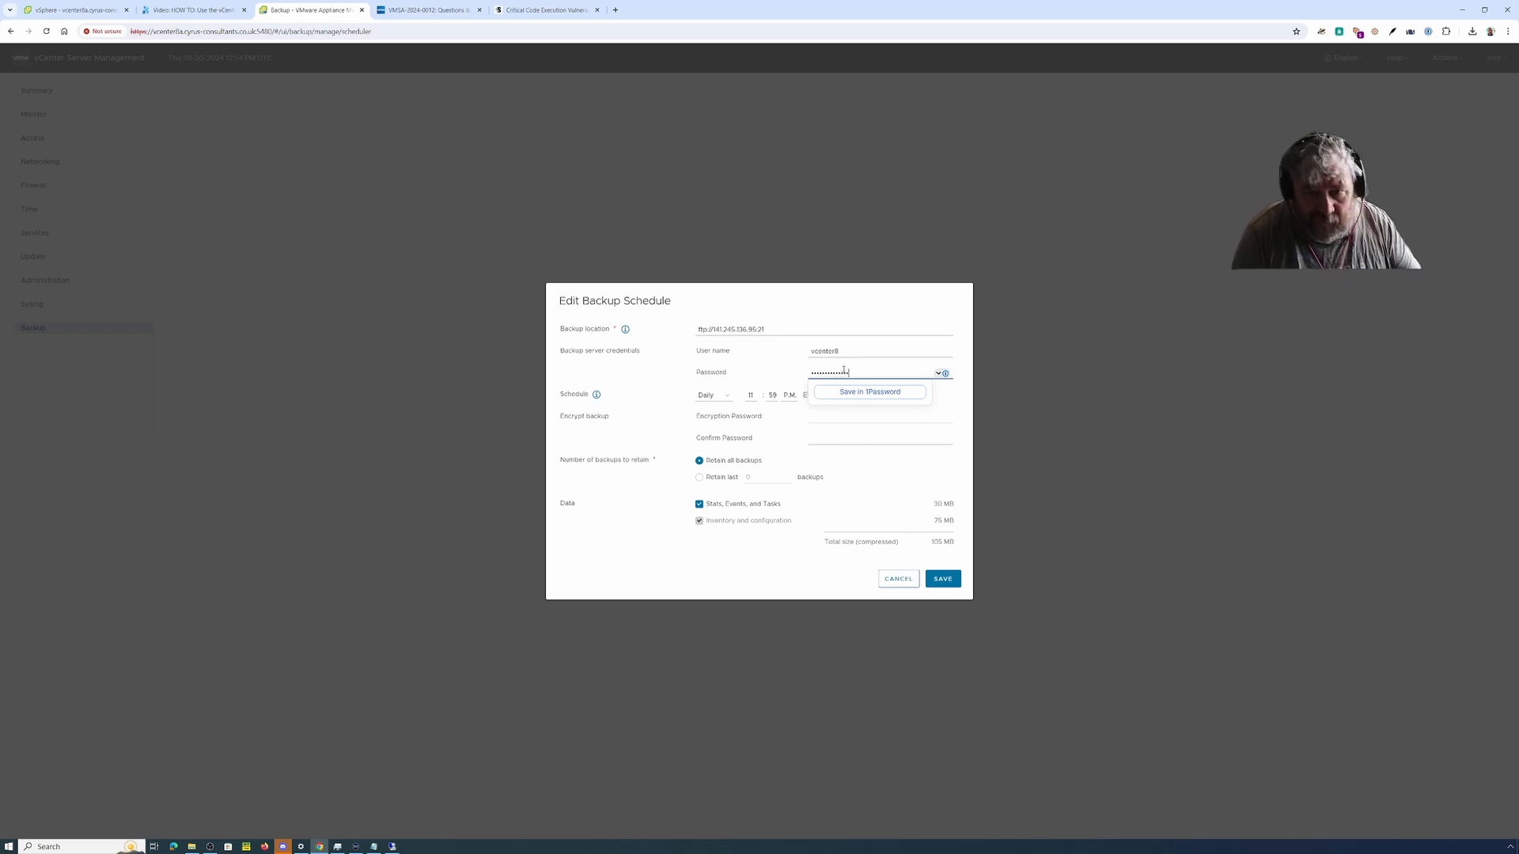
pyautogui.click(946, 582)
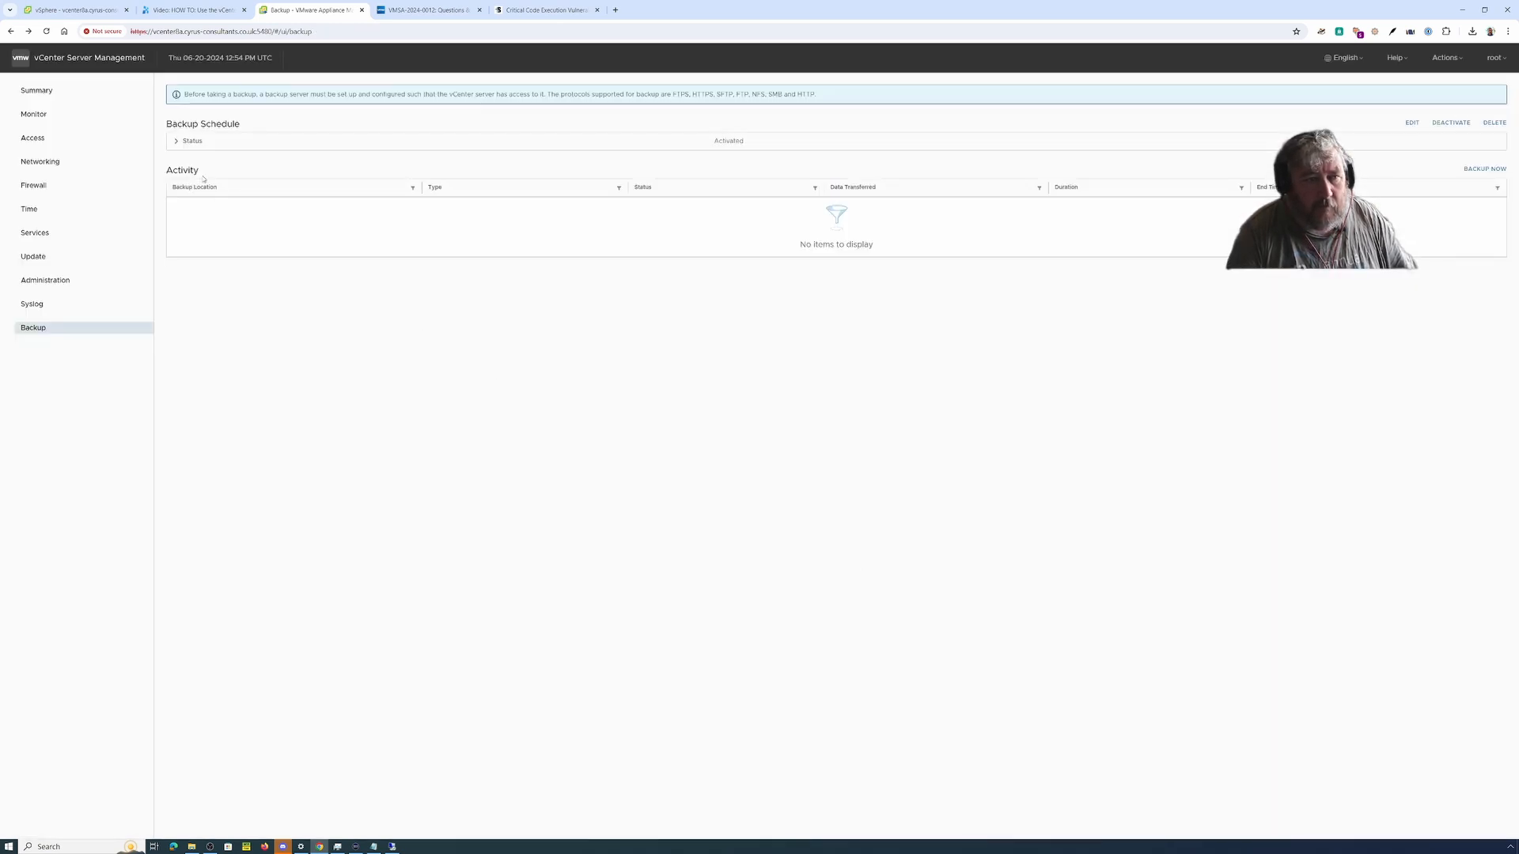
pyautogui.click(192, 141)
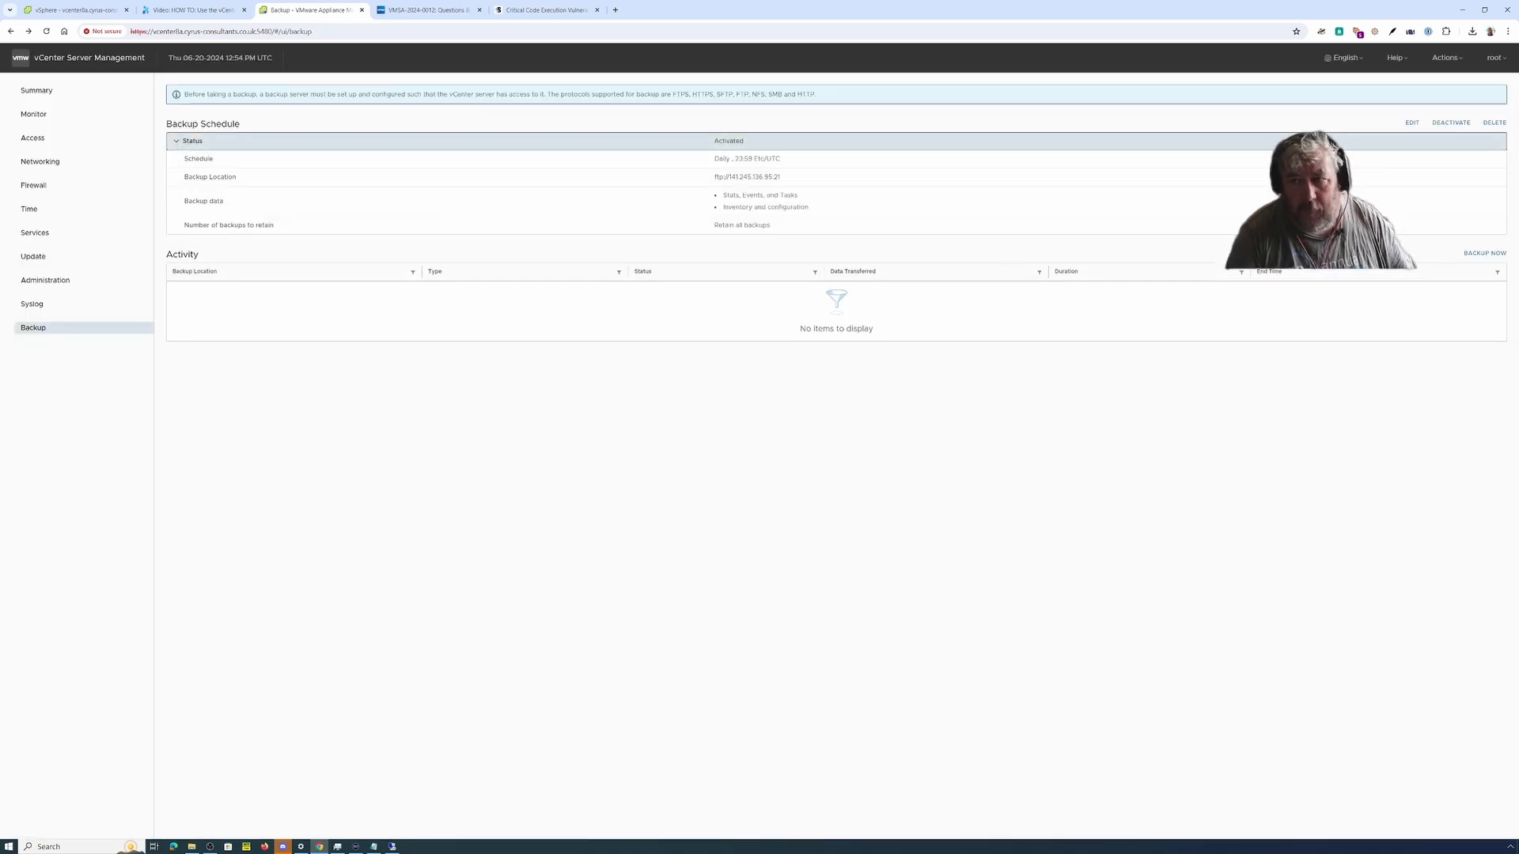
# Step: Start an immediate appliance backup using the location and user name from the backup schedule, entering the backup server password and no encryption password
pyautogui.click(1467, 253)
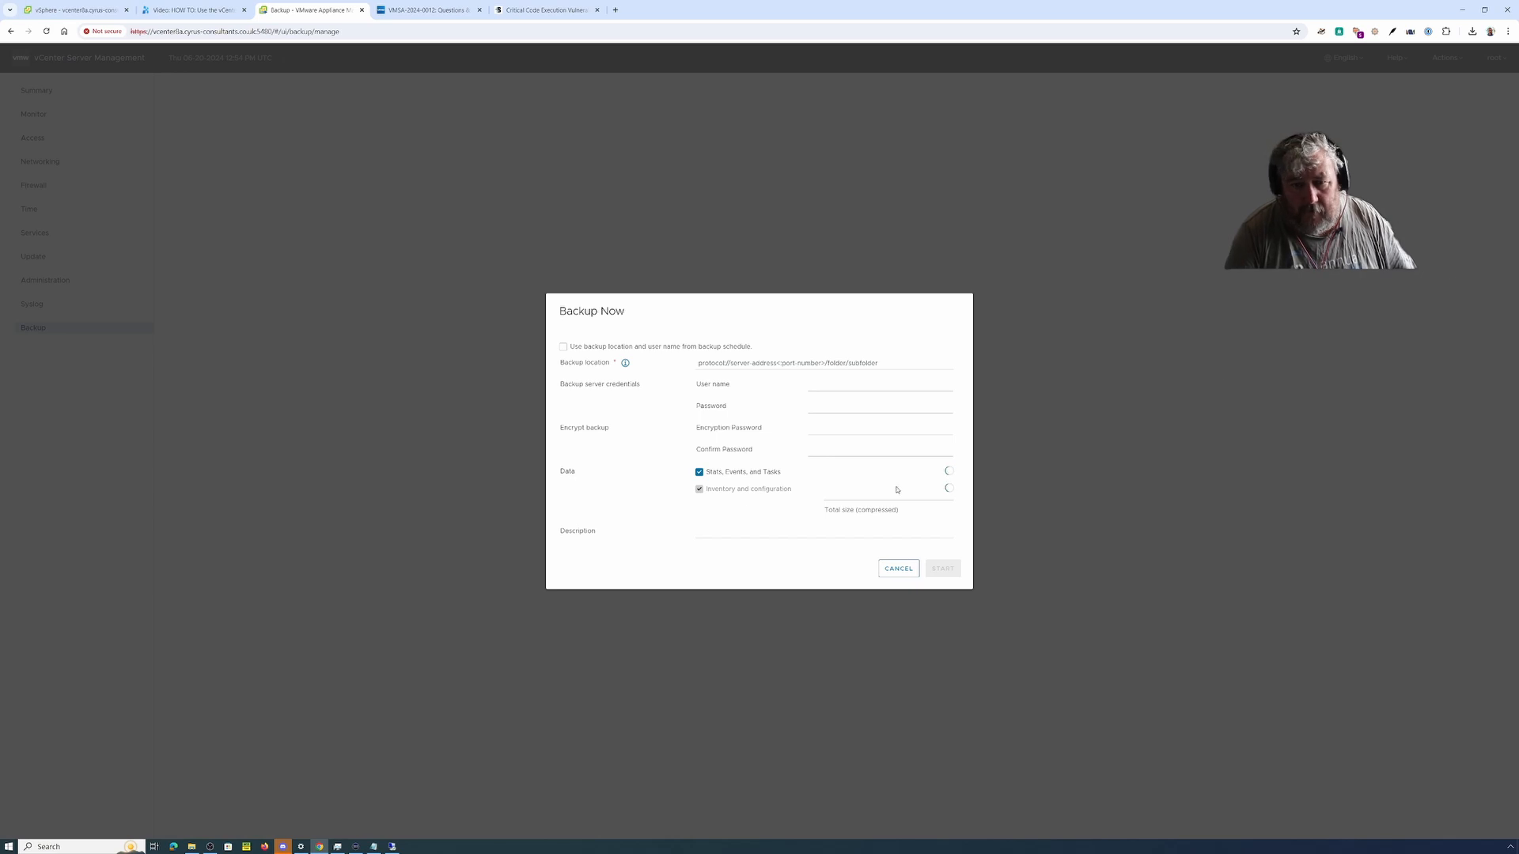
pyautogui.click(825, 385)
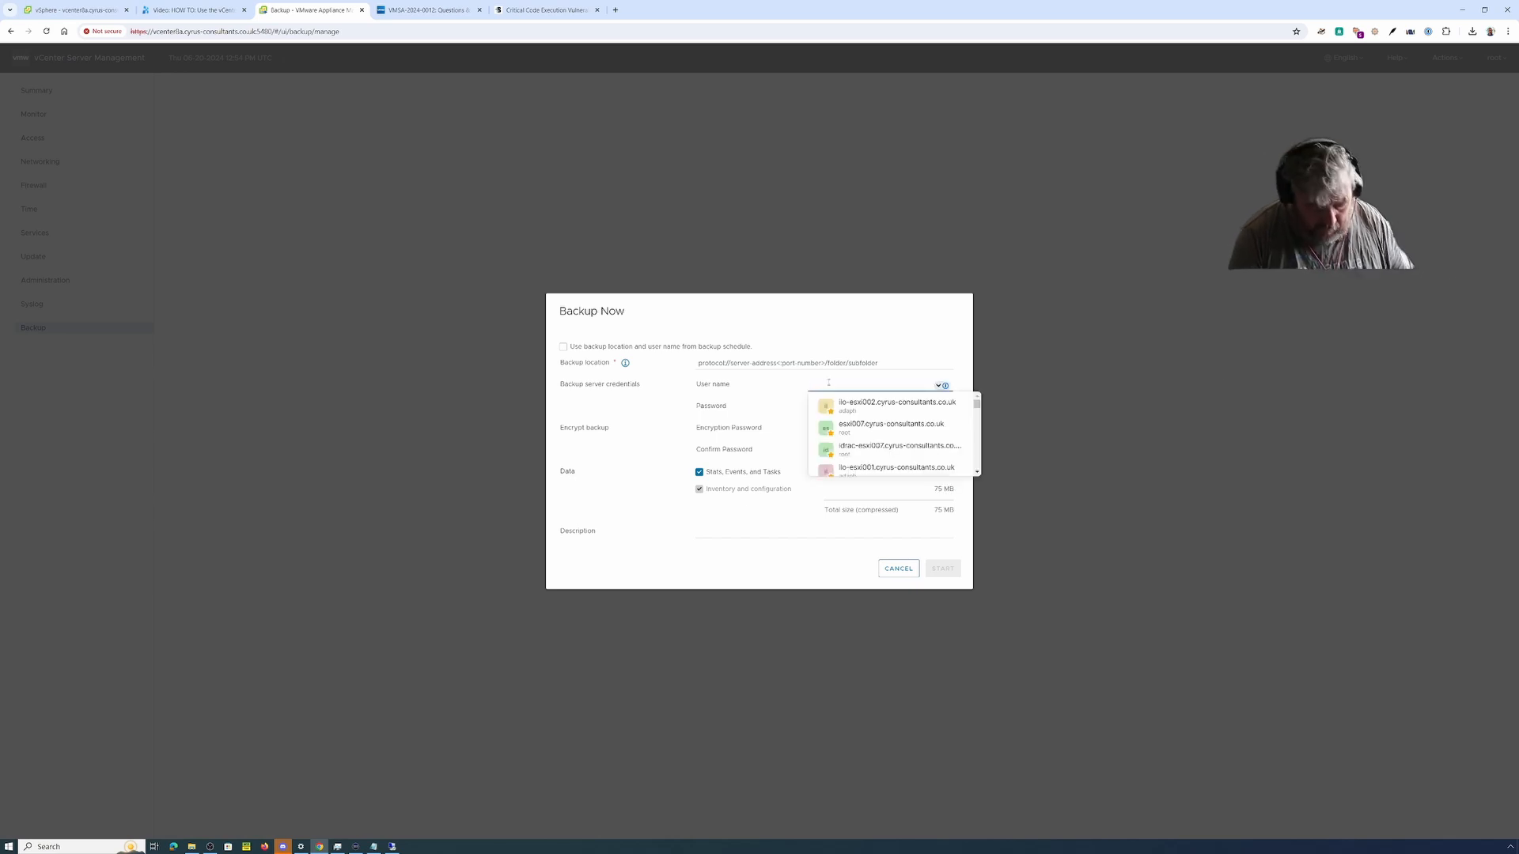
pyautogui.write('vcenter8')
pyautogui.press('Tab')
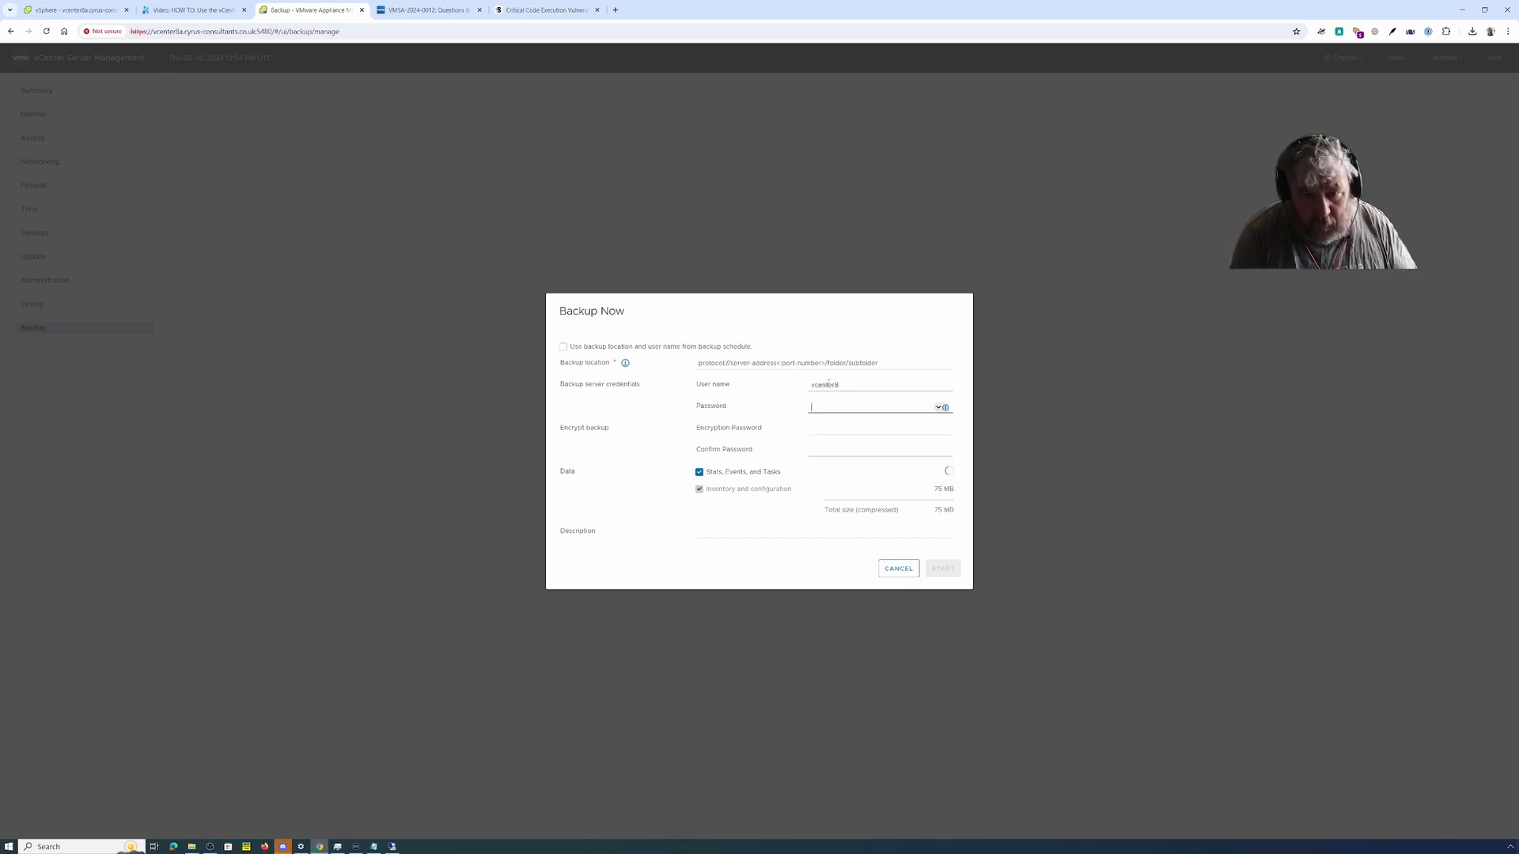
pyautogui.write('•••')
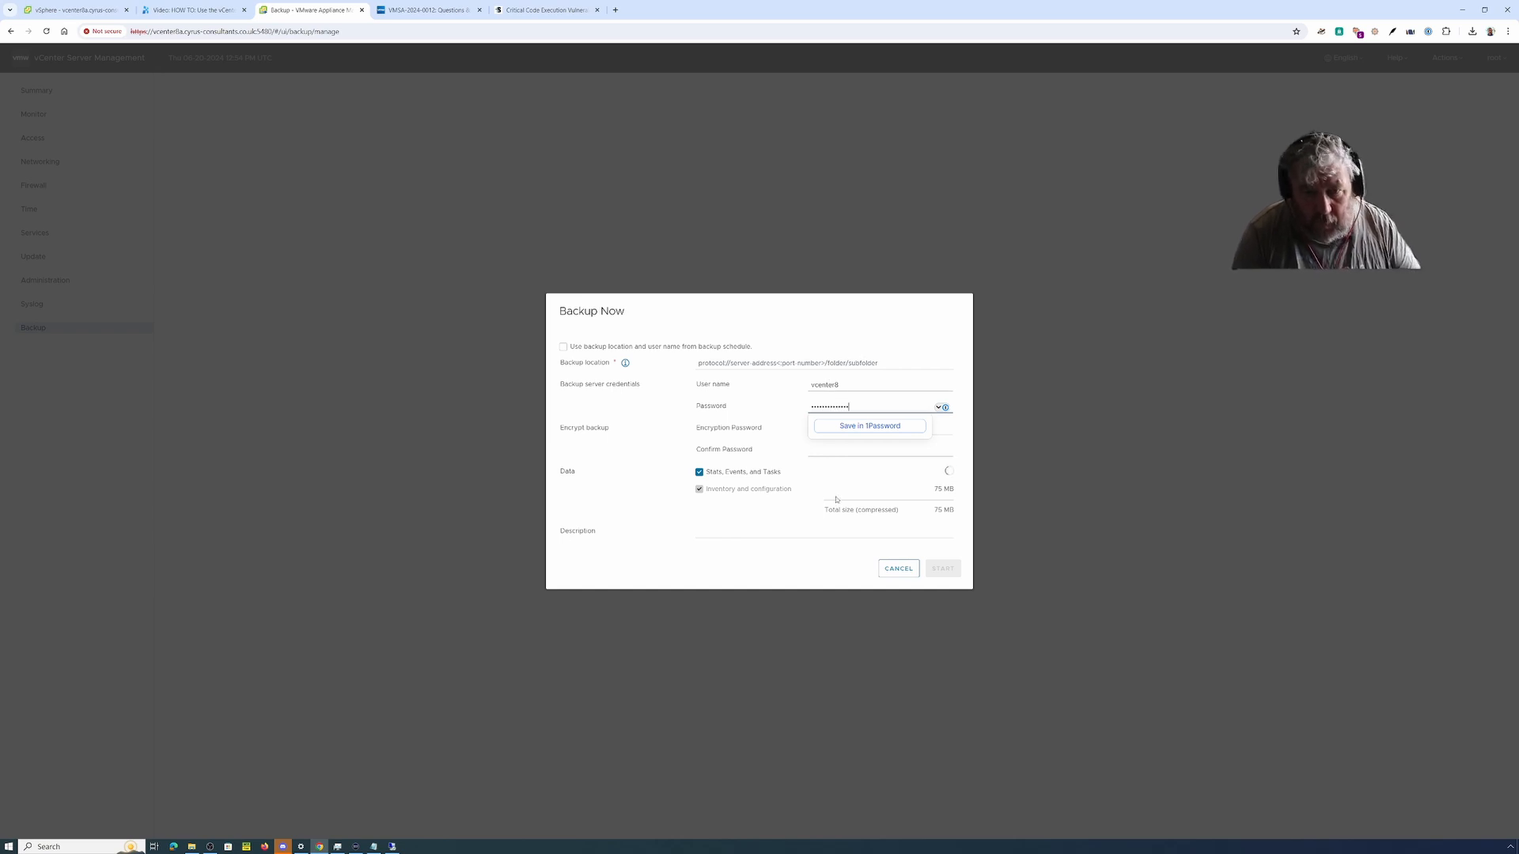
pyautogui.click(831, 450)
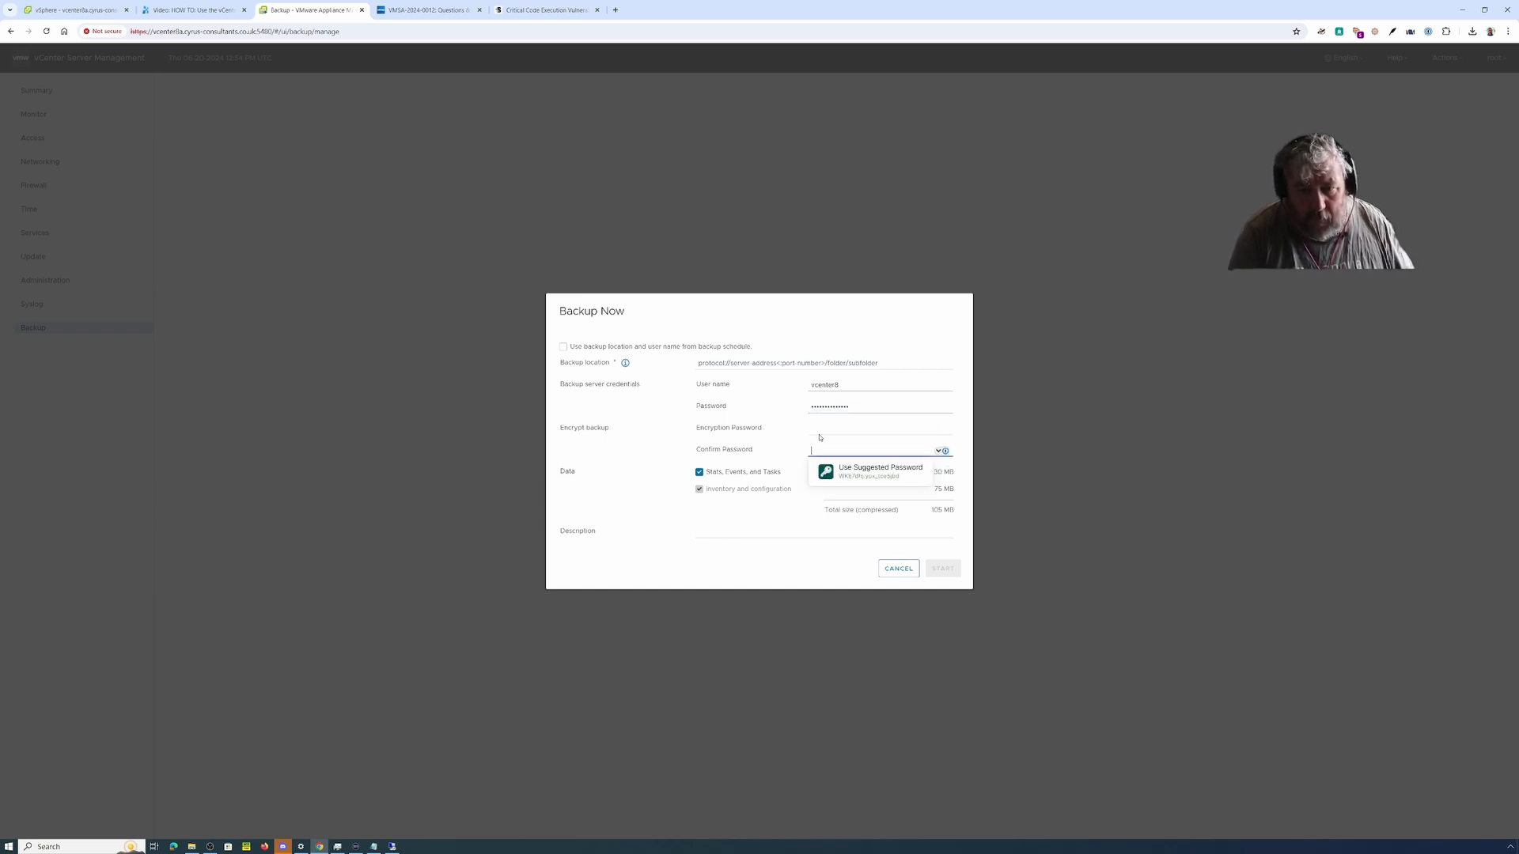
pyautogui.click(865, 550)
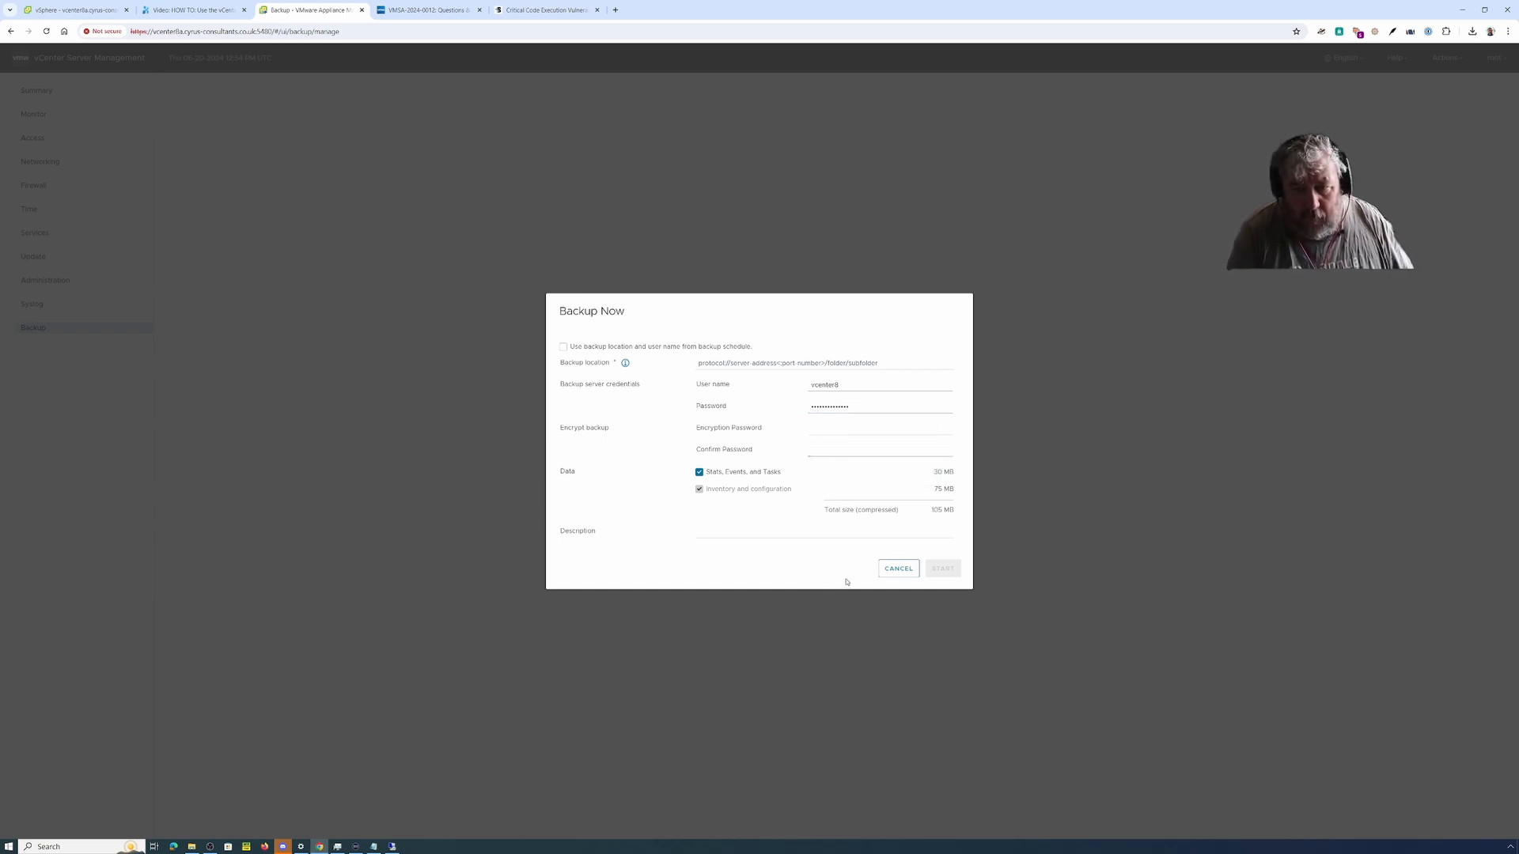
pyautogui.click(732, 348)
pyautogui.click(940, 570)
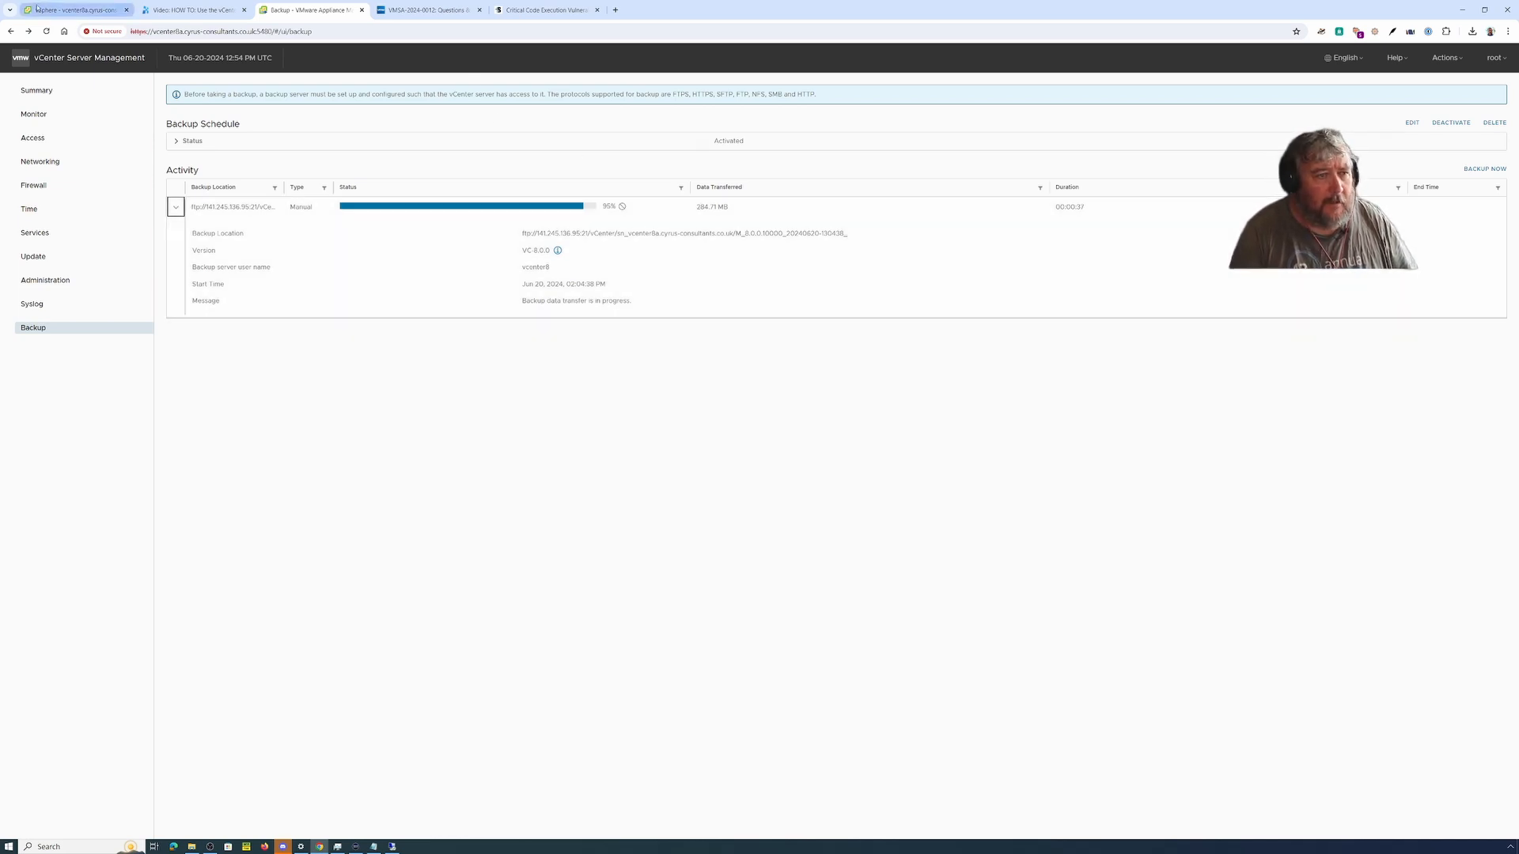
# Step: Return to the vSphere Client and advance the vCenter Server upgrade workflow through the ISO file, Backup and Upgrade Plug-in stages
pyautogui.click(75, 9)
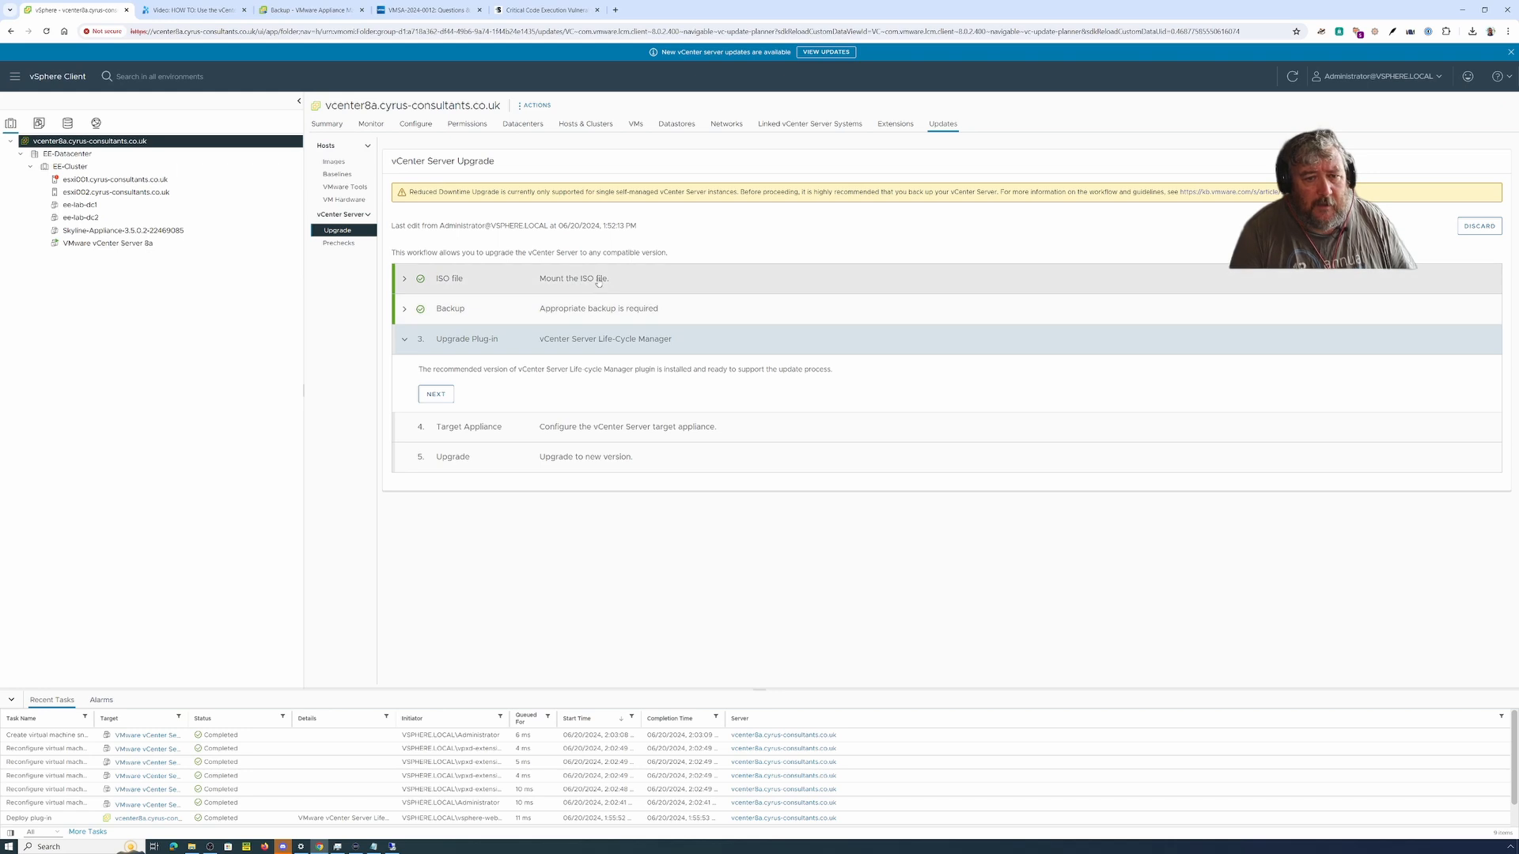
pyautogui.click(405, 281)
pyautogui.click(436, 355)
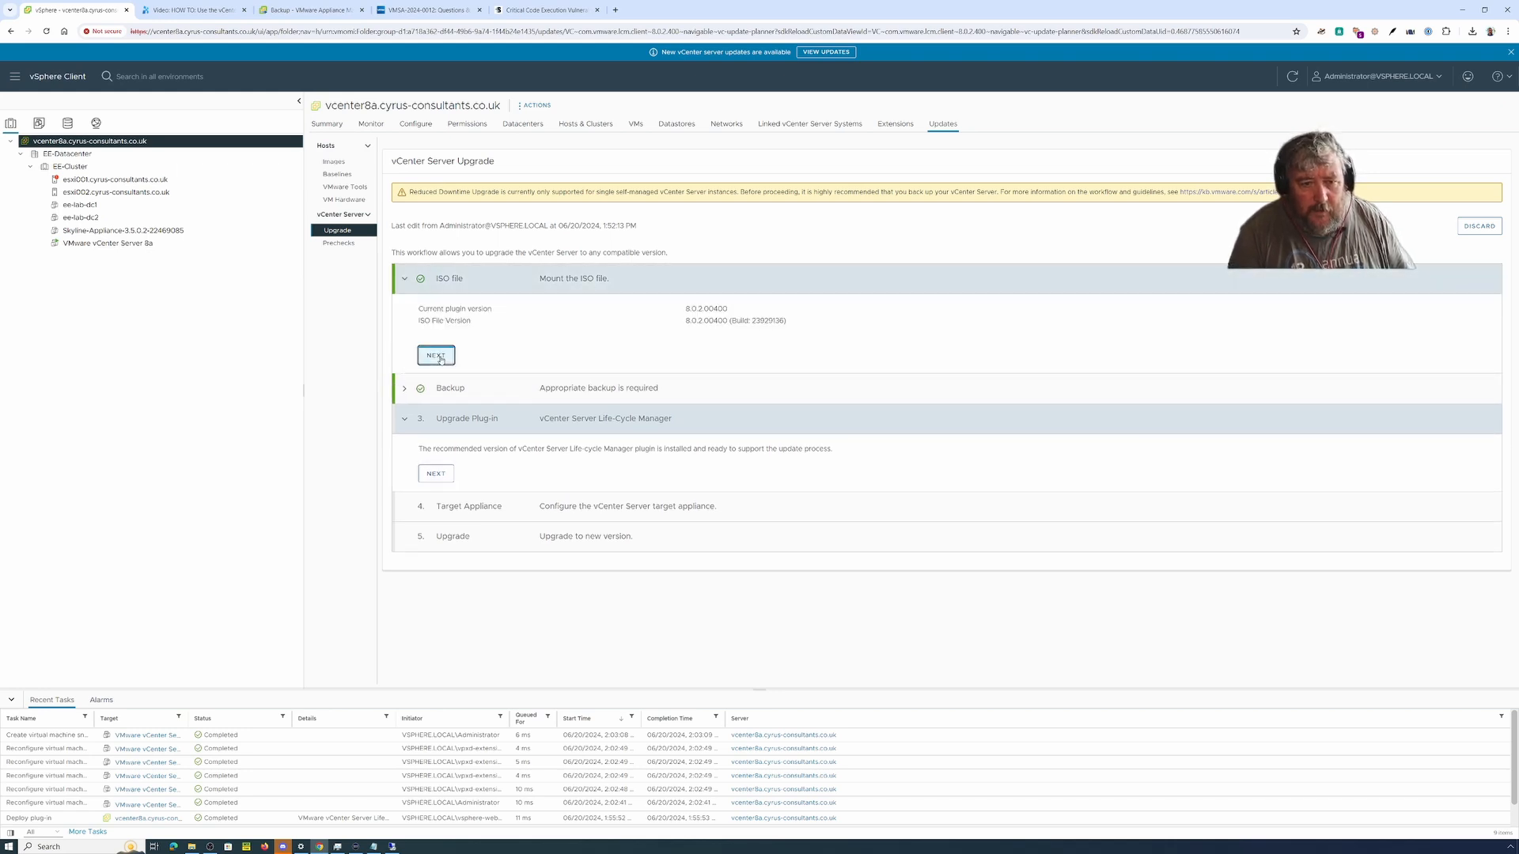
pyautogui.click(435, 386)
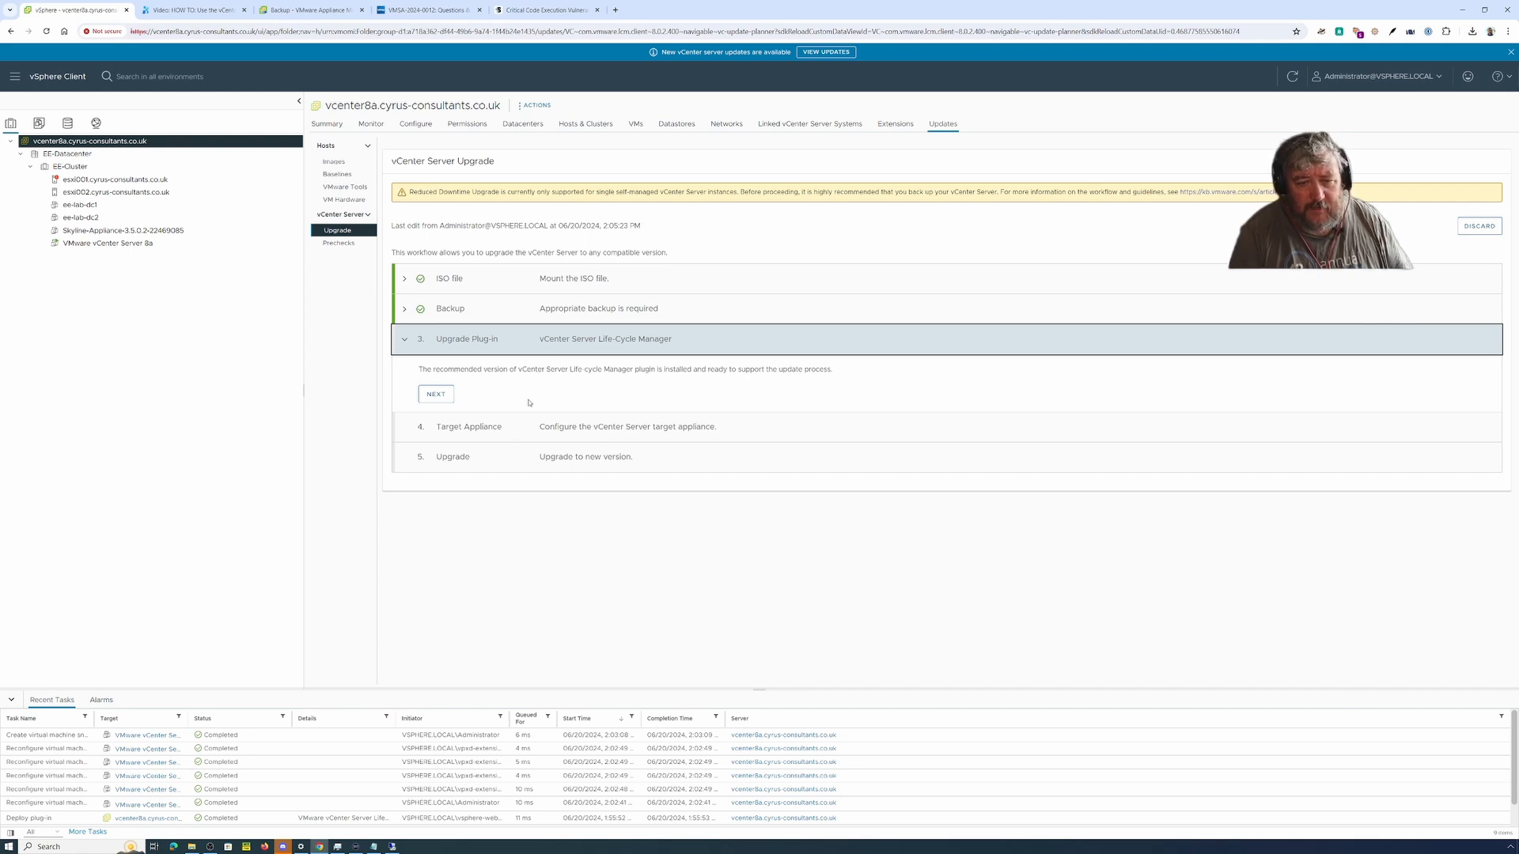
pyautogui.click(440, 397)
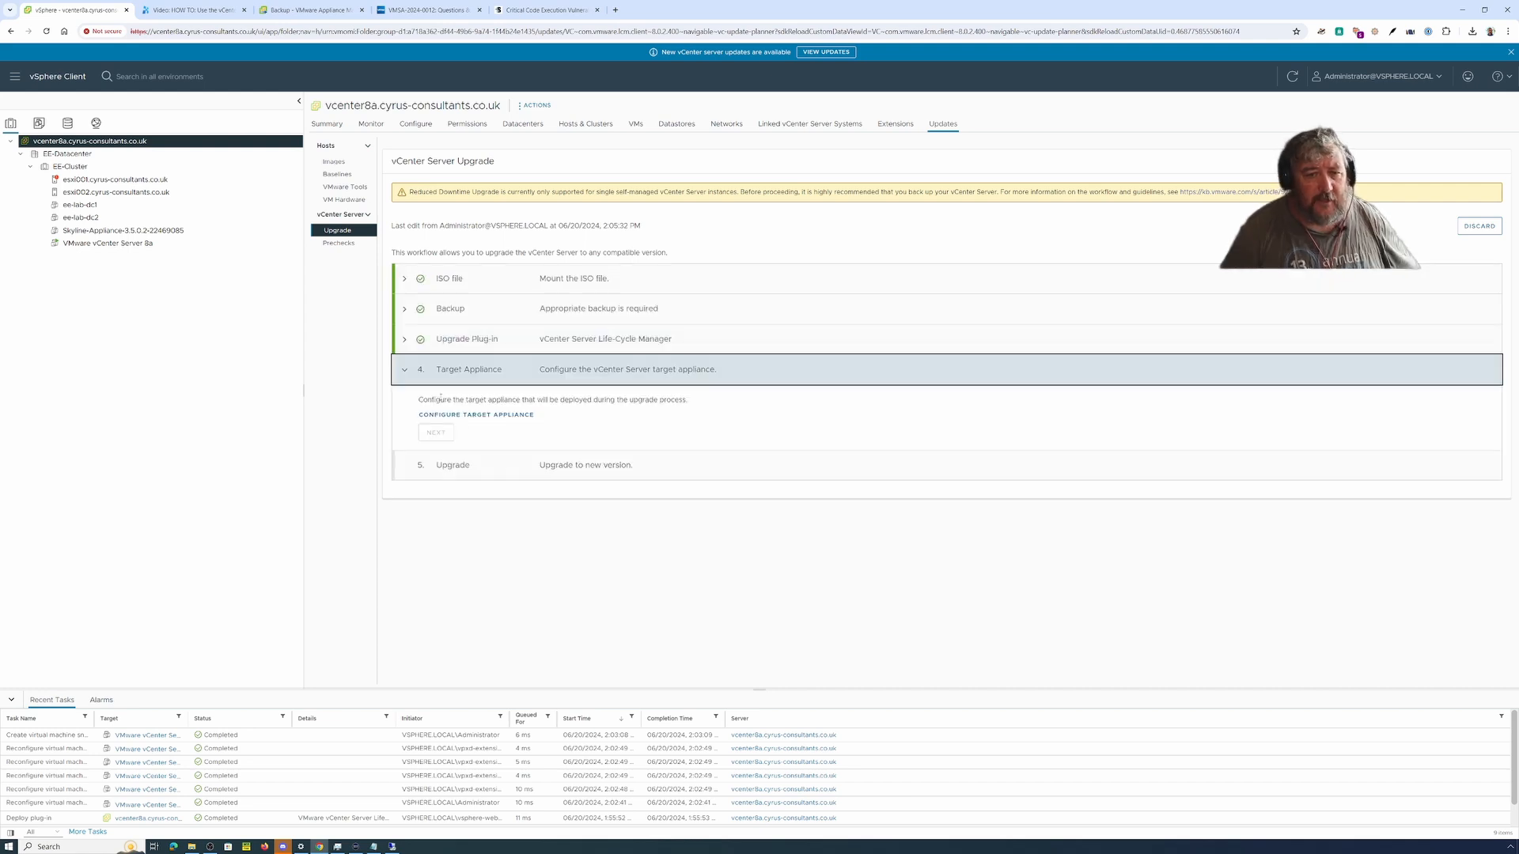
# Step: Begin configuring the target appliance: accept the license agreement, join CEIP, and deploy in the same location as the source with Same Configuration
pyautogui.click(504, 415)
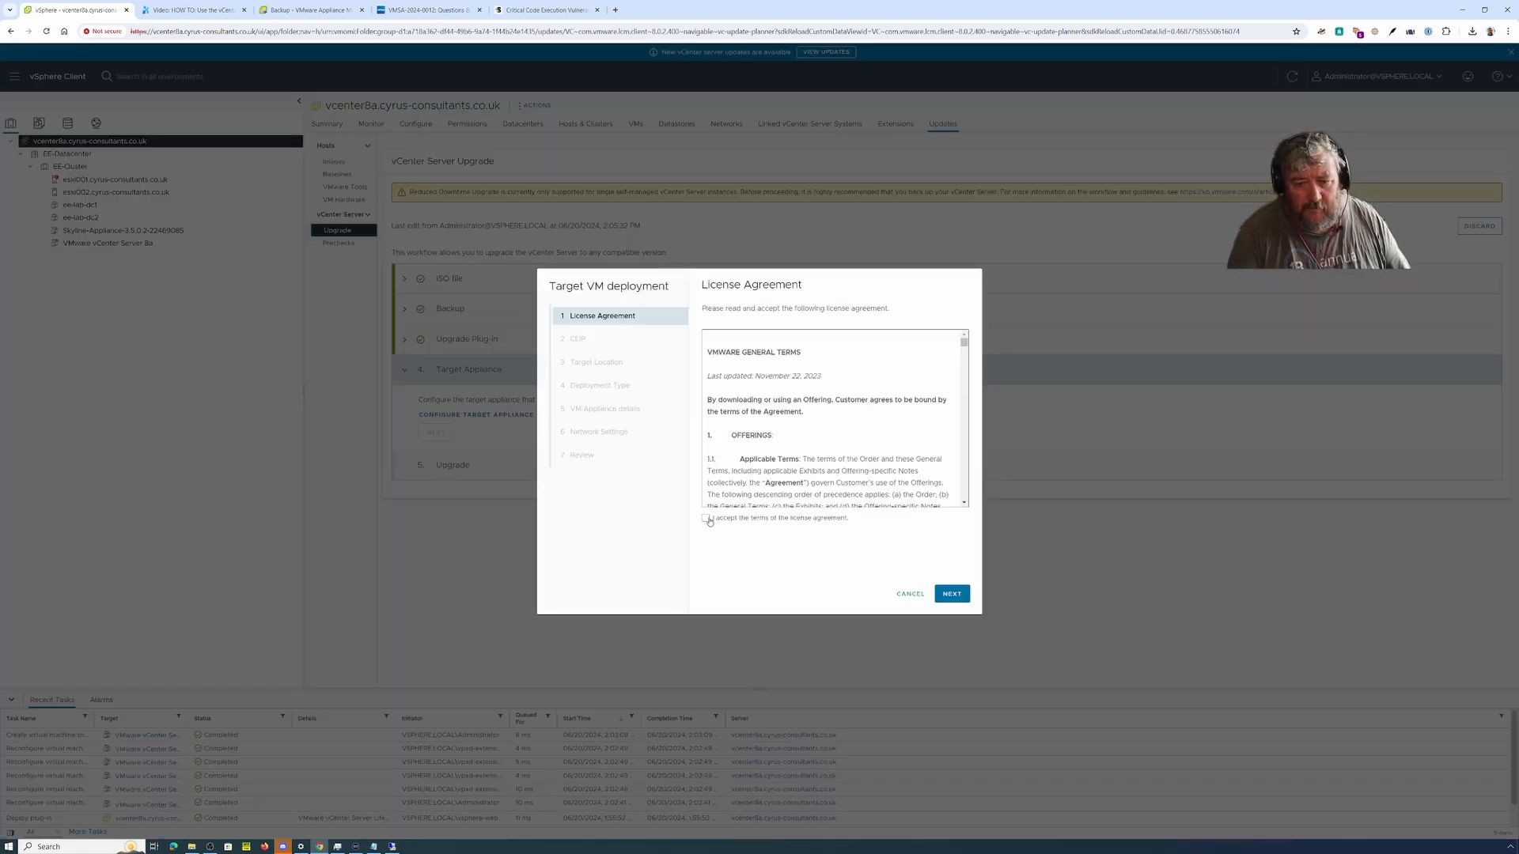
pyautogui.click(705, 518)
pyautogui.click(953, 595)
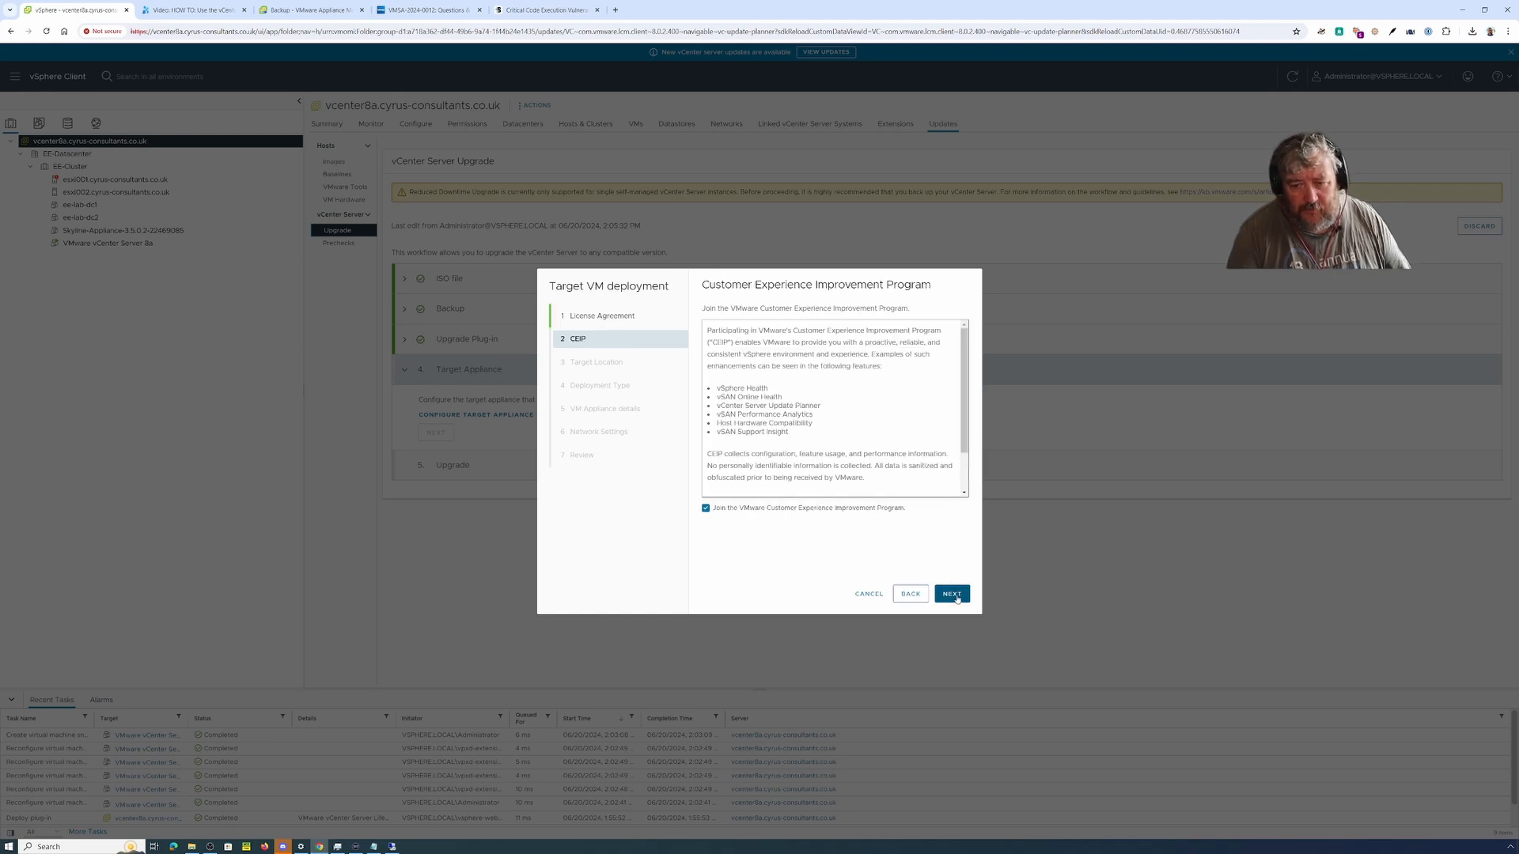
pyautogui.click(957, 598)
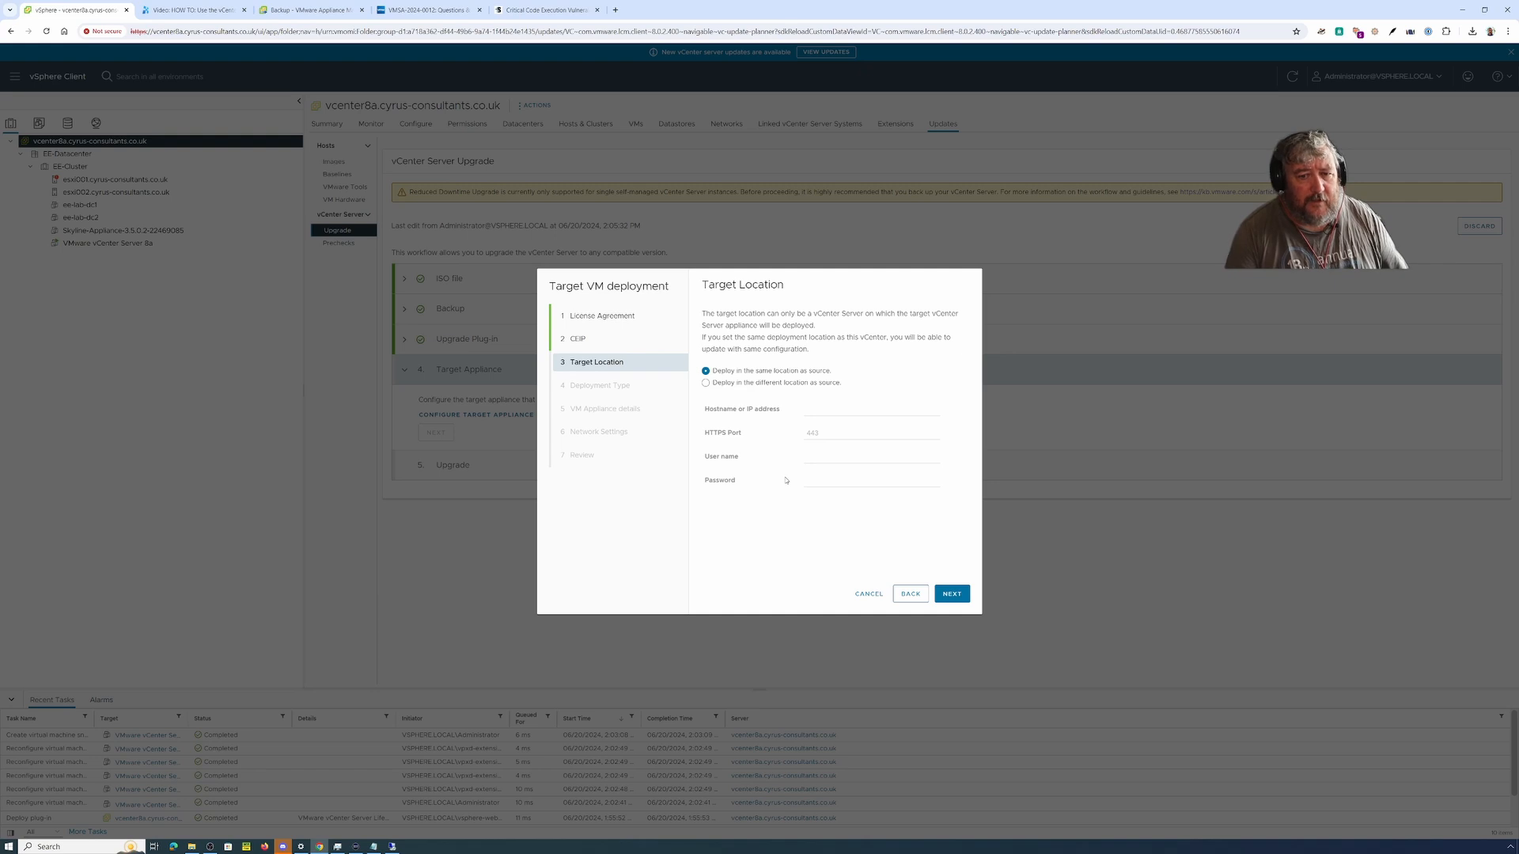
pyautogui.click(953, 596)
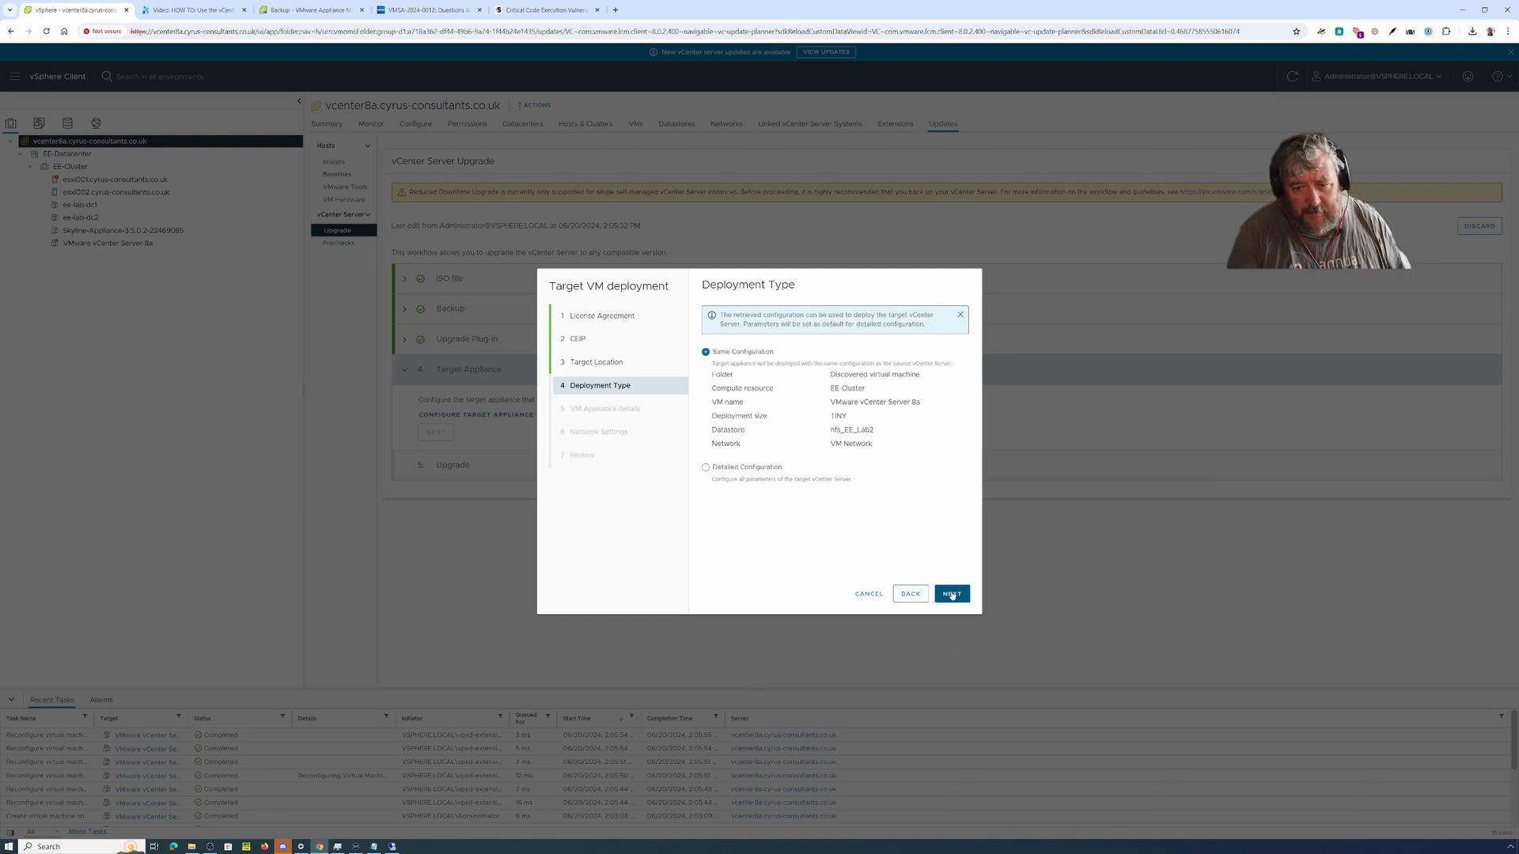
pyautogui.click(952, 594)
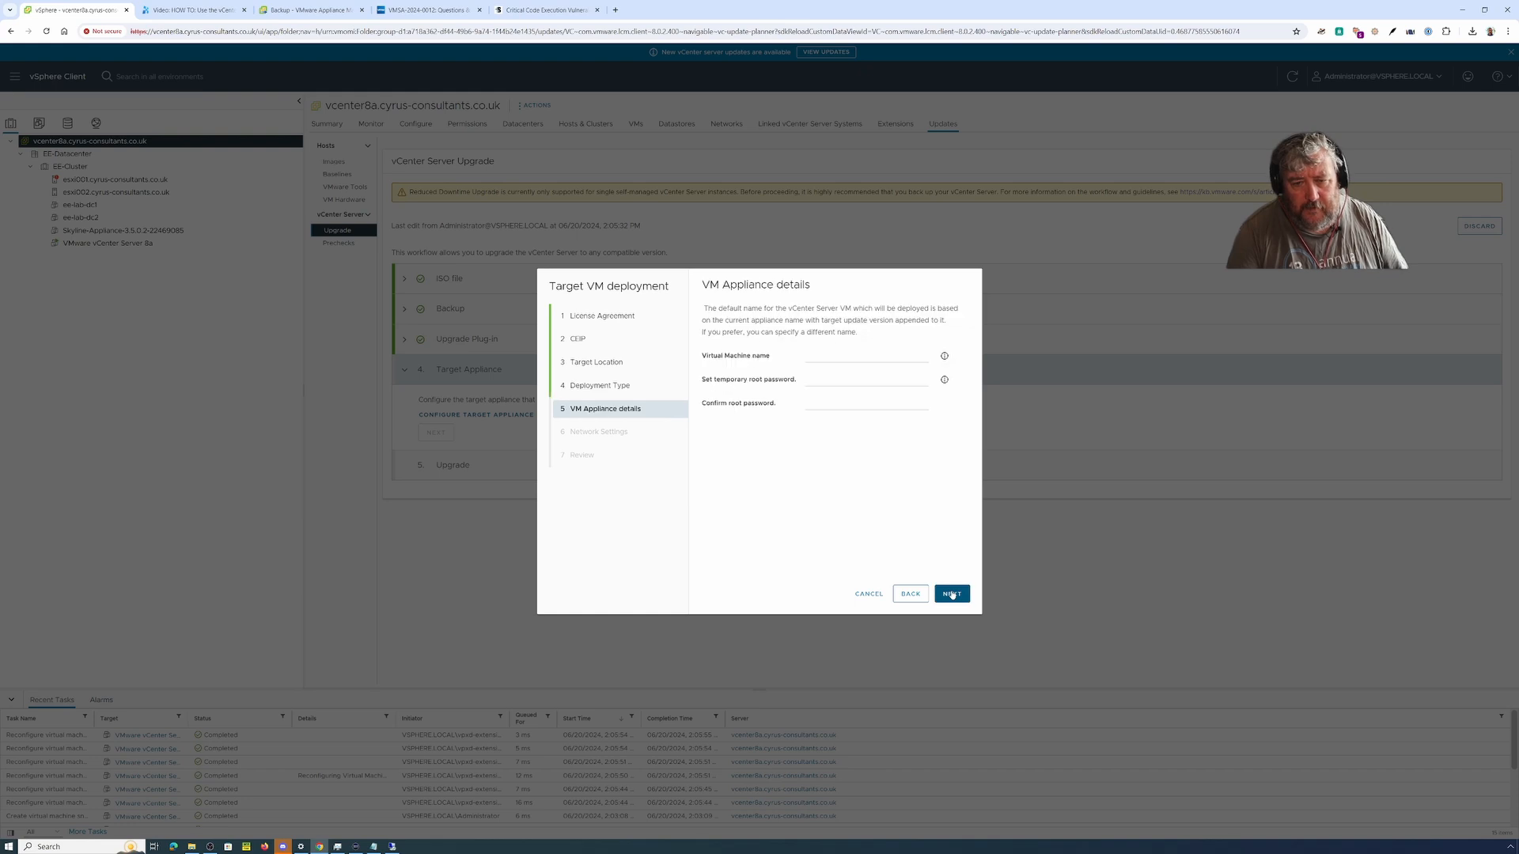
# Step: Name the target virtual machine VMware vCenter Server 8.0u2d, enter and confirm its temporary root password, and proceed to the network settings
pyautogui.click(824, 355)
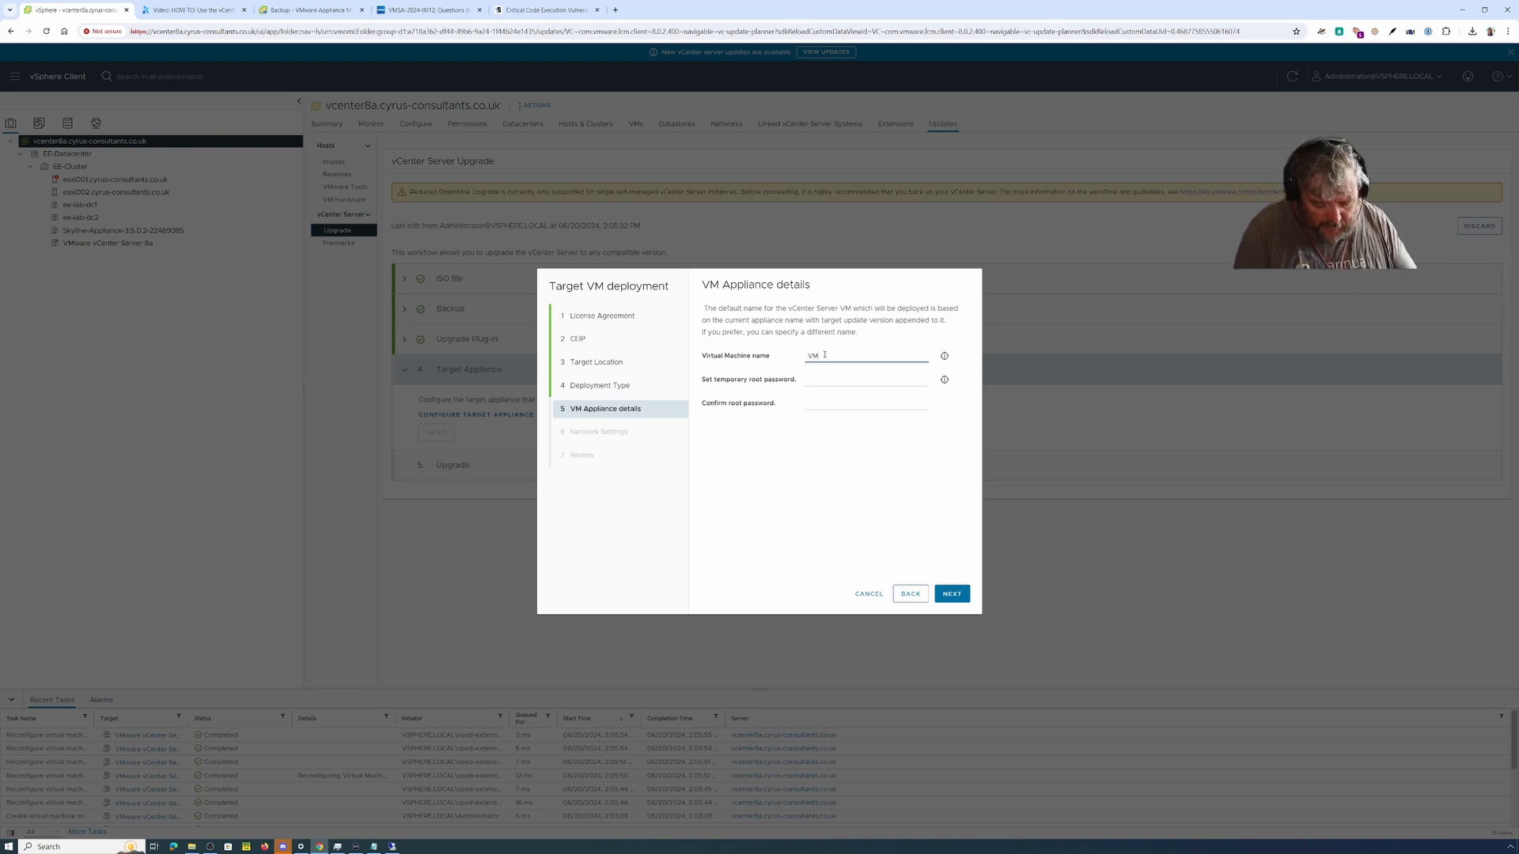
pyautogui.write('re vCenter Server 8.0u2d')
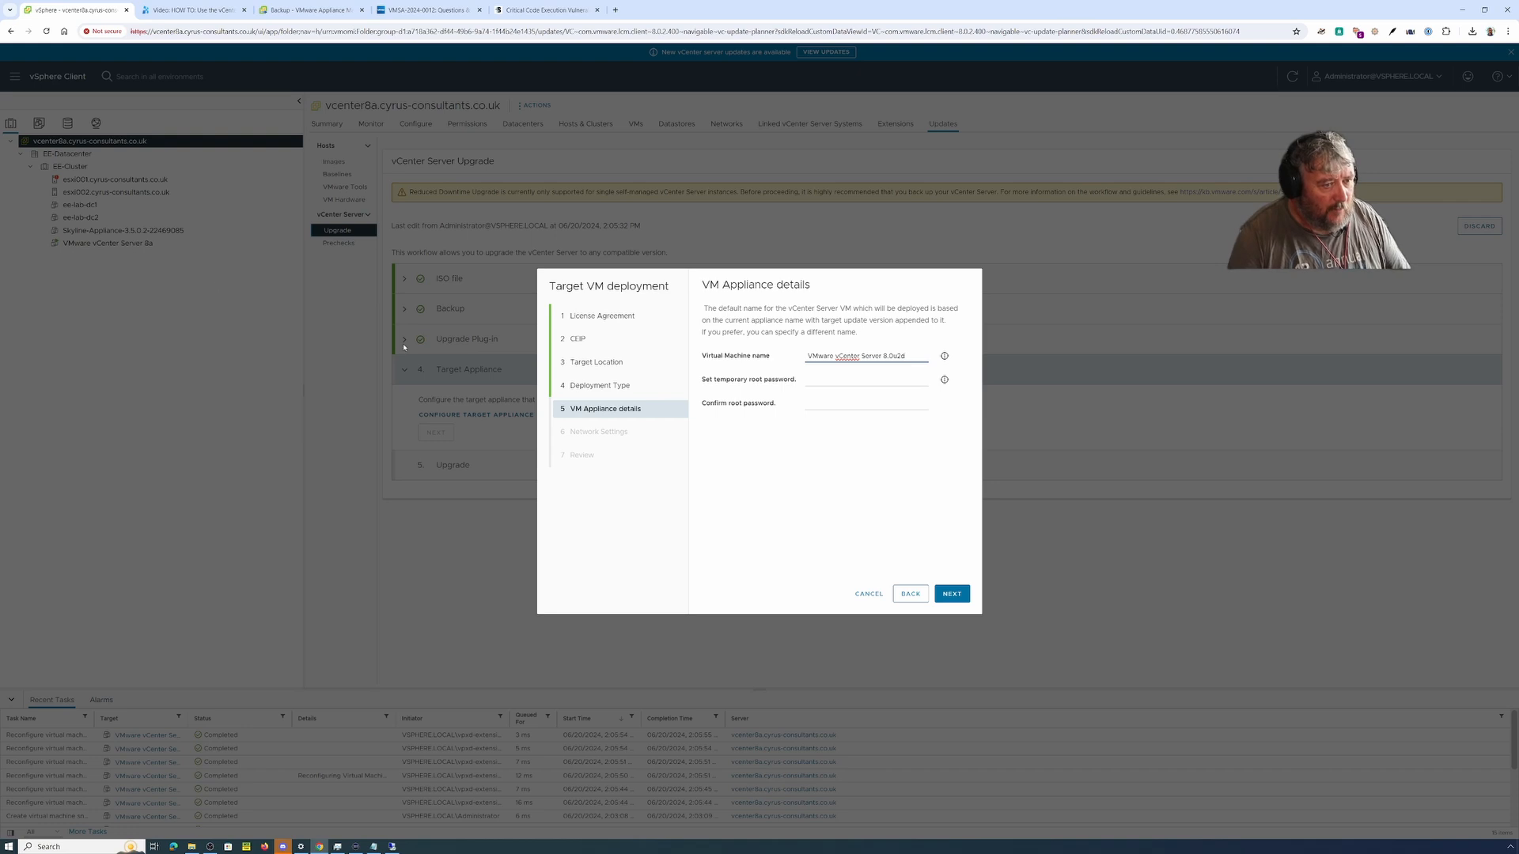
pyautogui.click(848, 379)
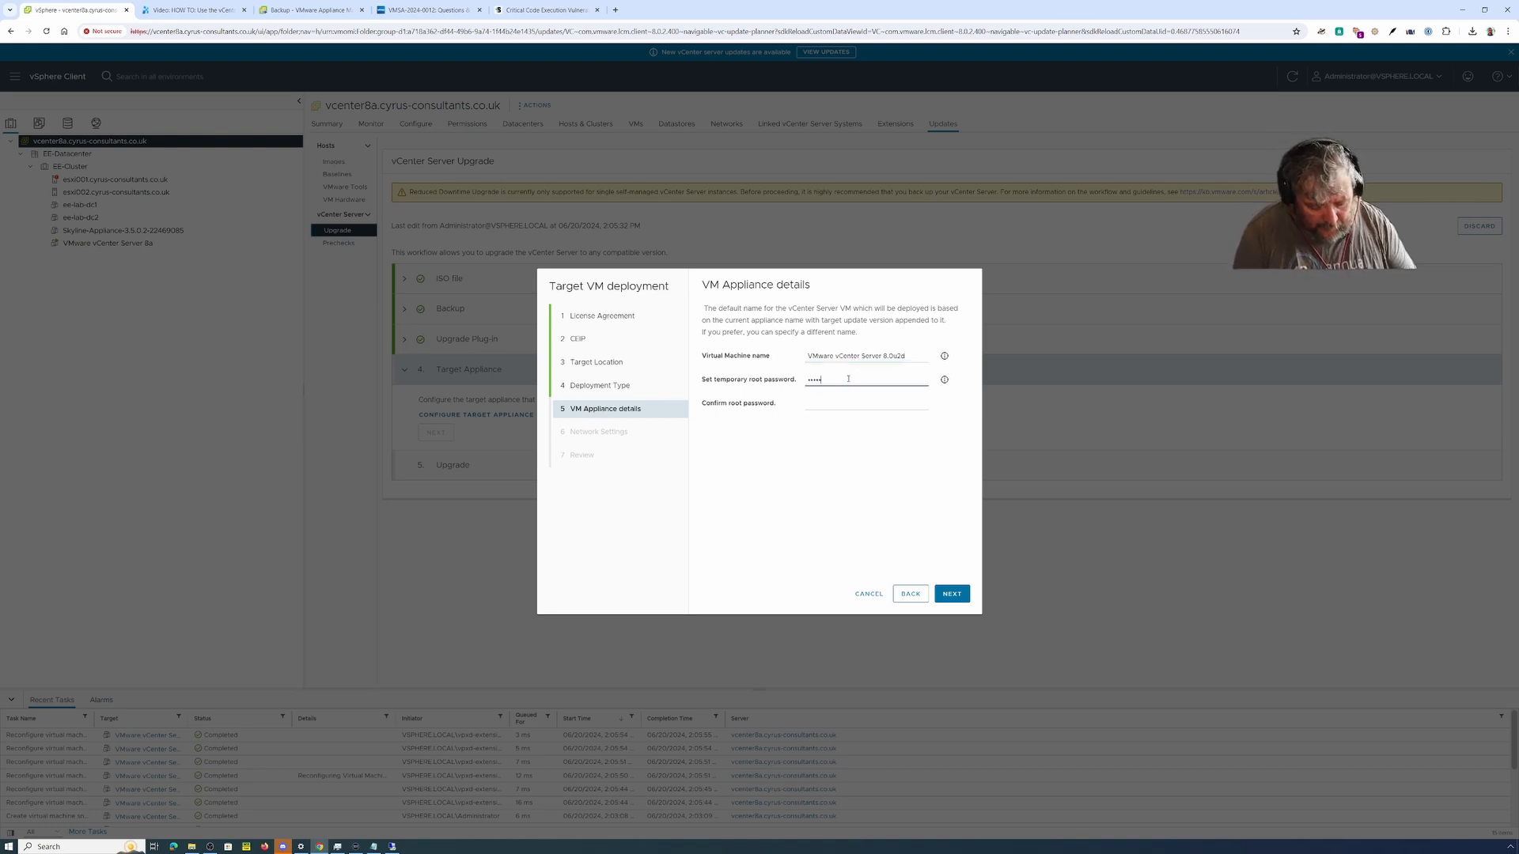
pyautogui.press('Tab')
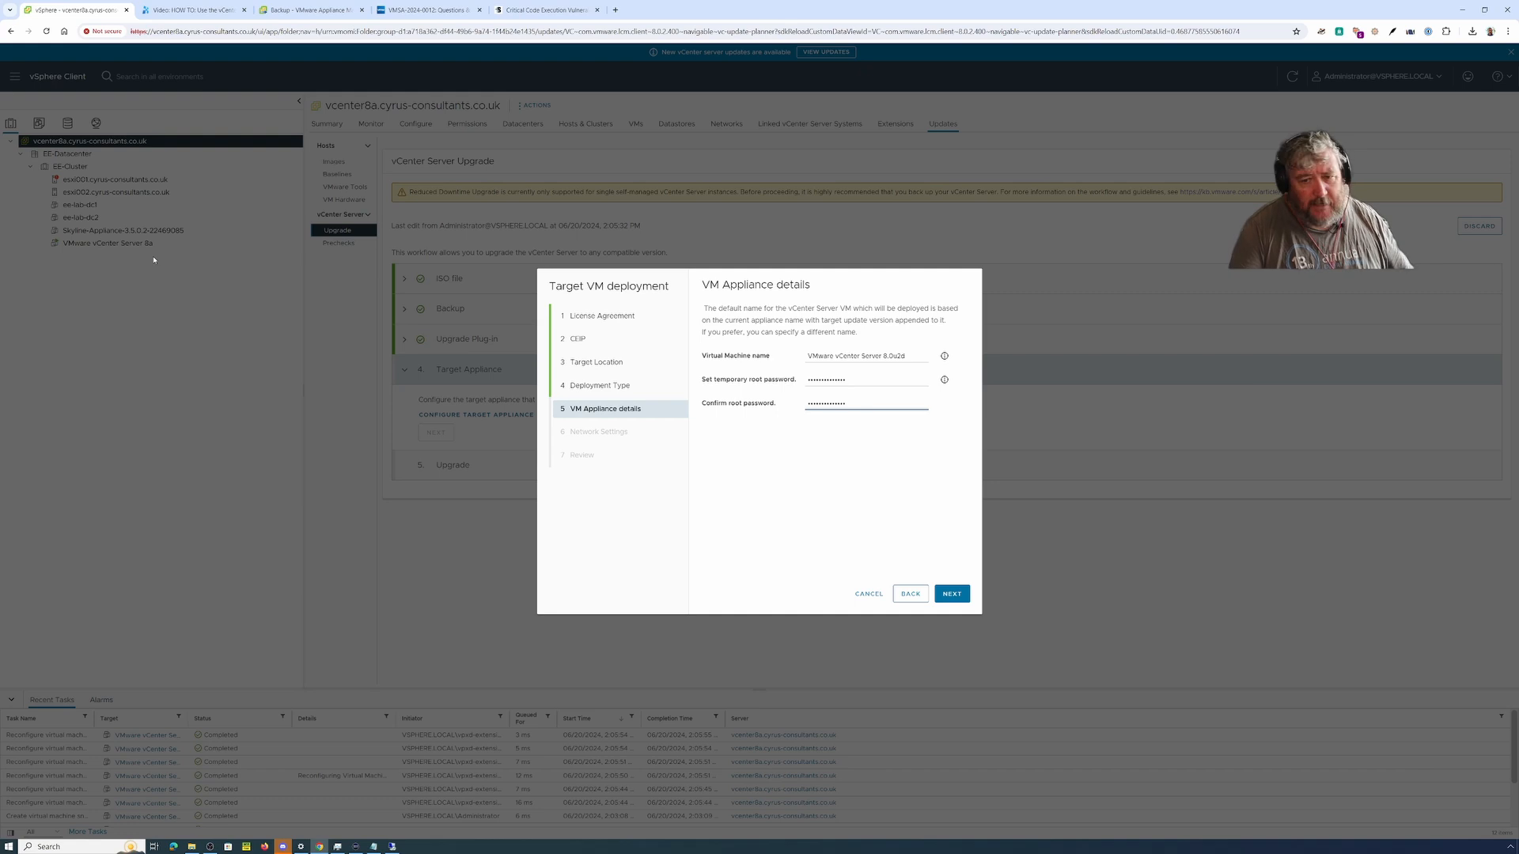
pyautogui.click(954, 597)
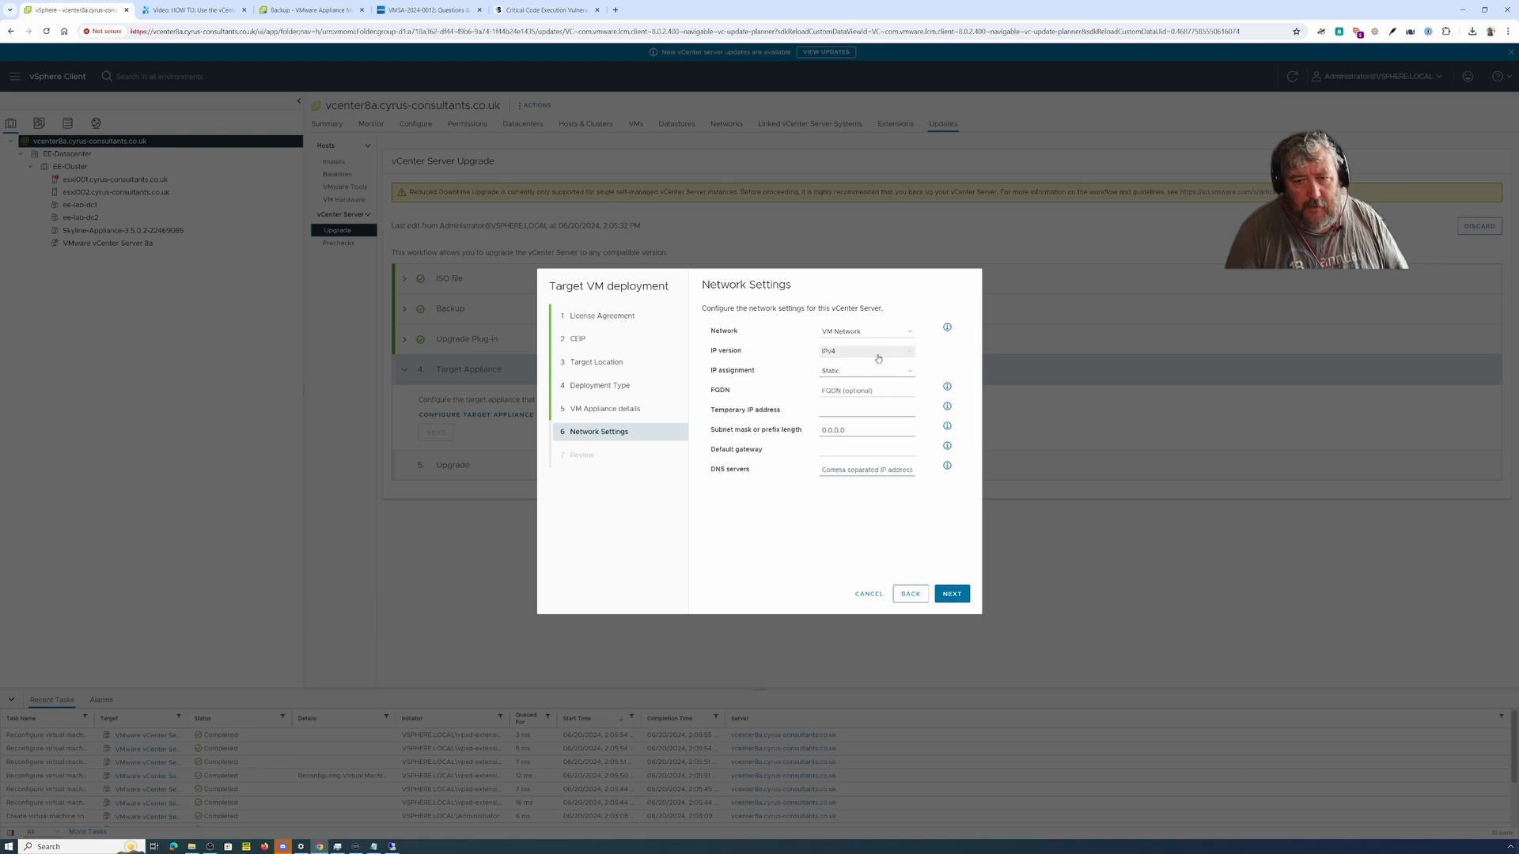
# Step: Set the target appliance's temporary IP address to 192.168.182.139 and its subnet mask to 255.255.255.0
pyautogui.click(840, 412)
pyautogui.write('192.168')
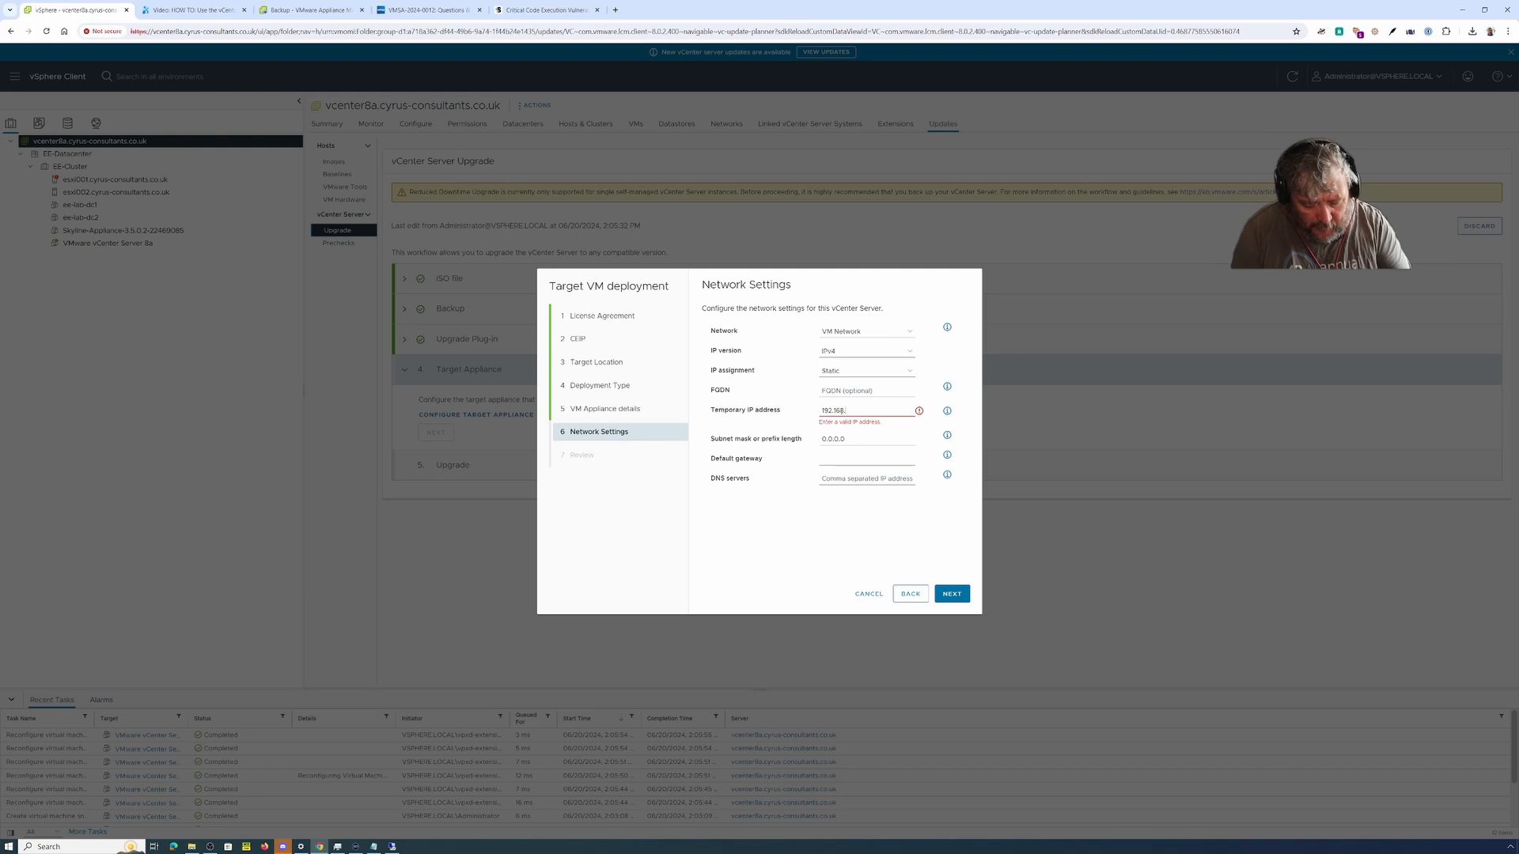
pyautogui.write('.182.139')
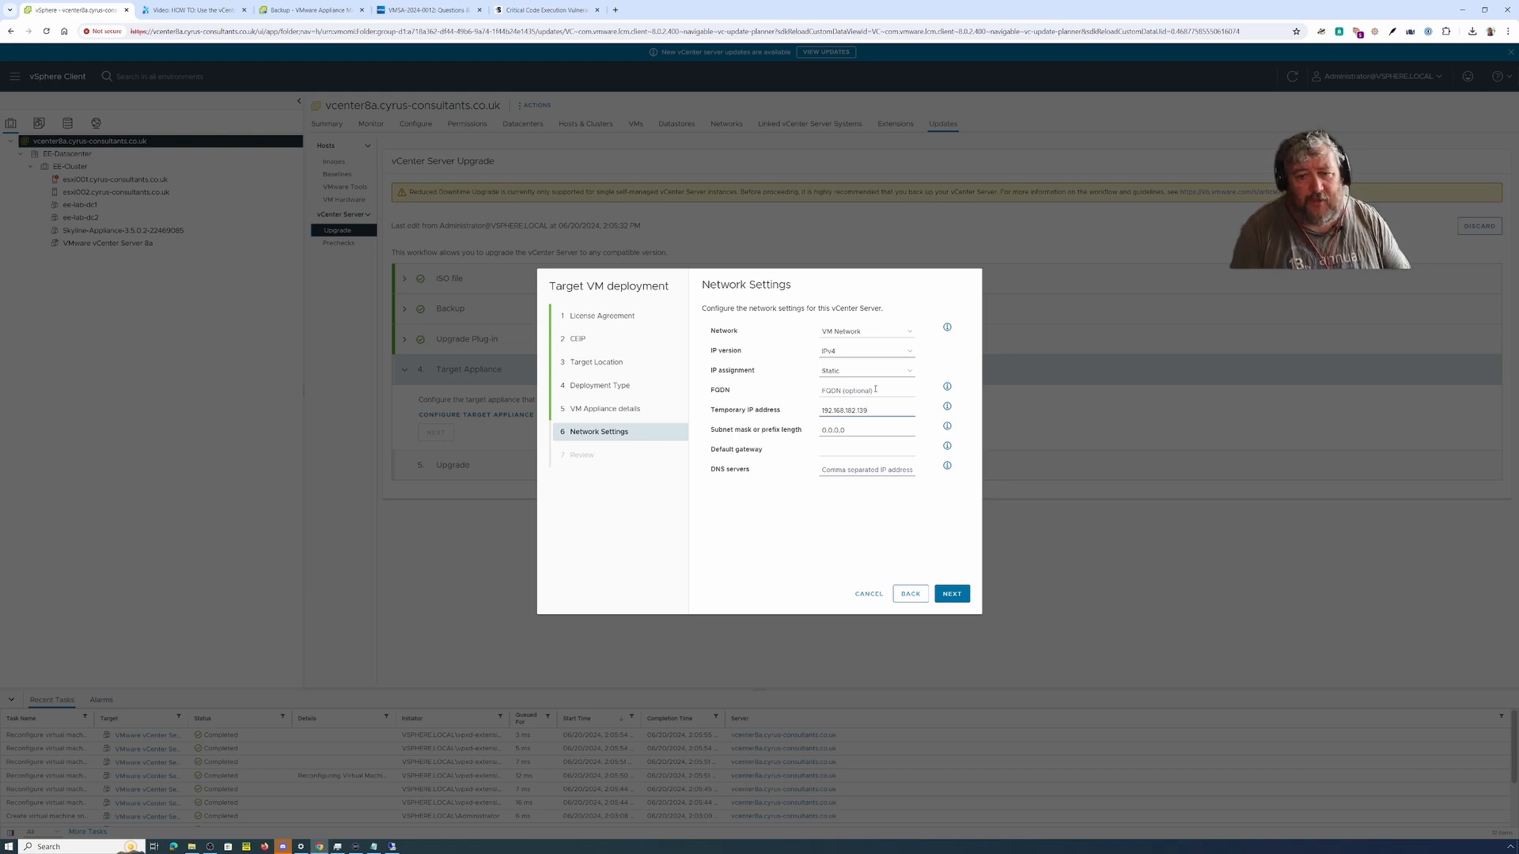
pyautogui.doubleClick(860, 428)
pyautogui.write('255')
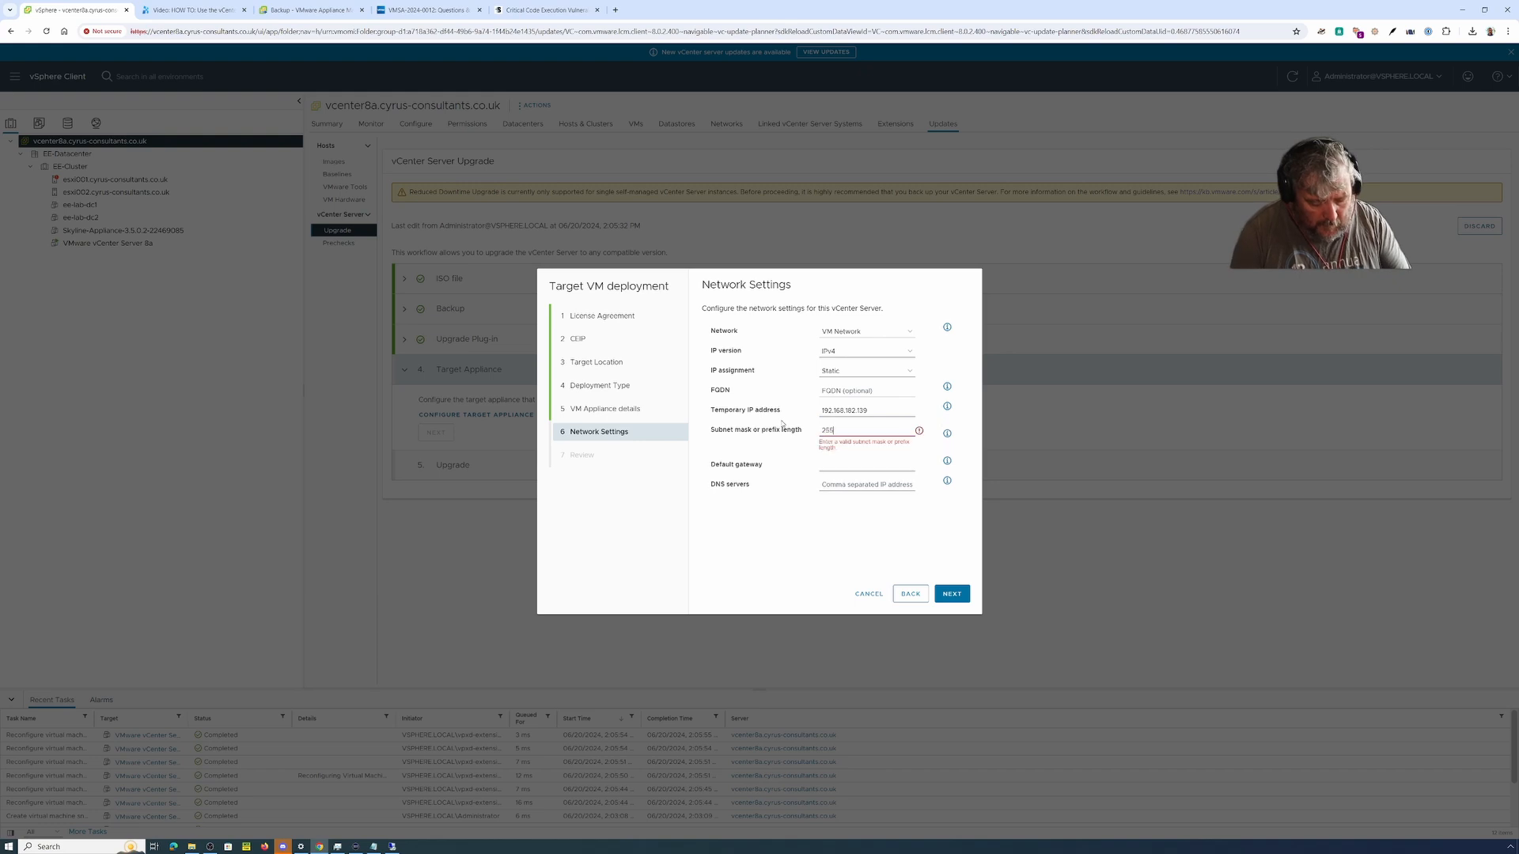
pyautogui.write('.255.2')
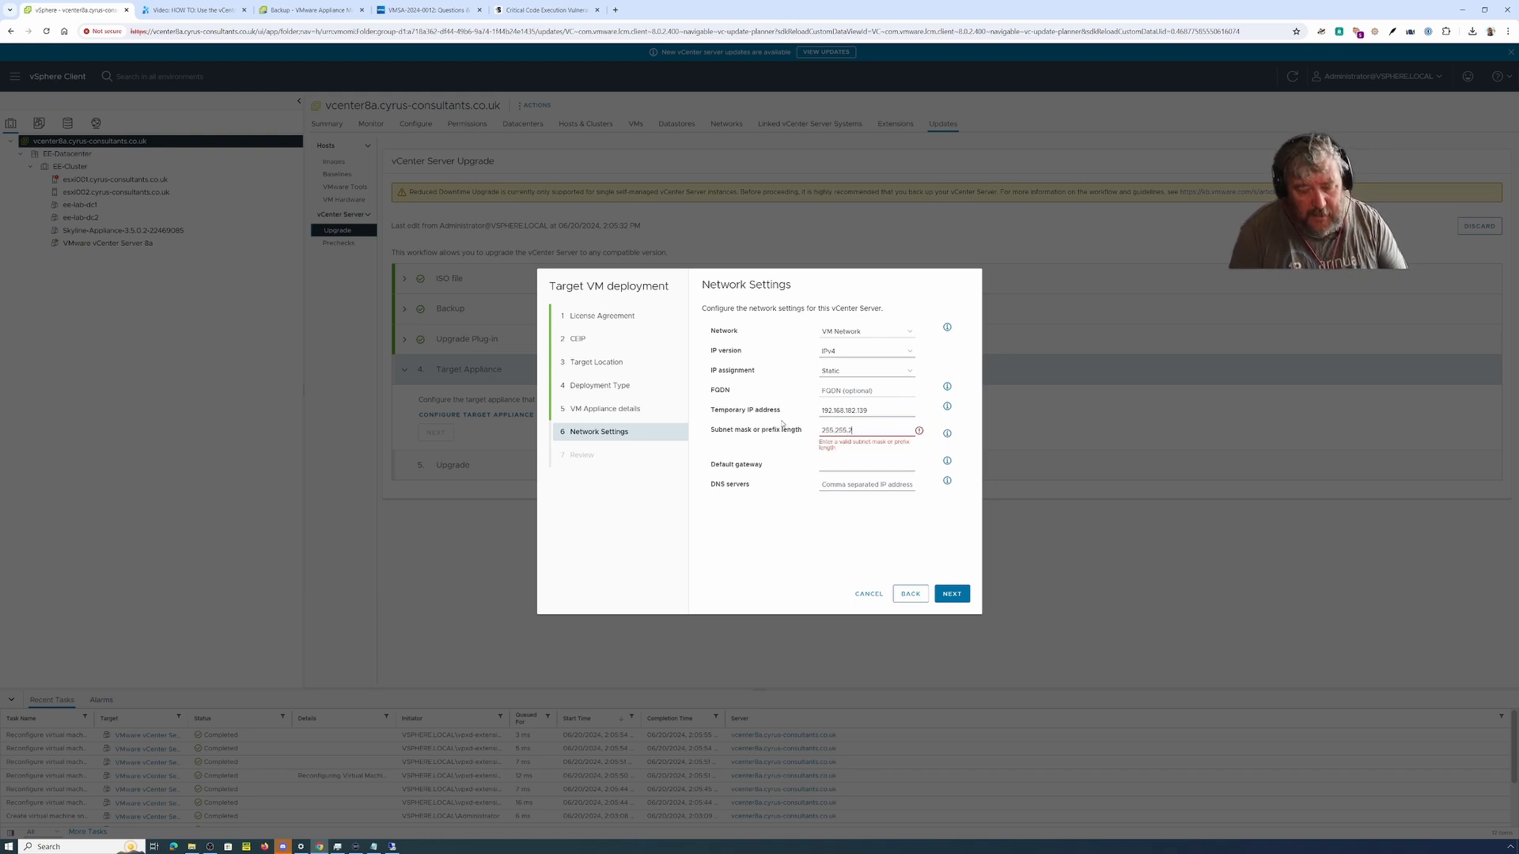
pyautogui.write('55.0')
pyautogui.press('Tab')
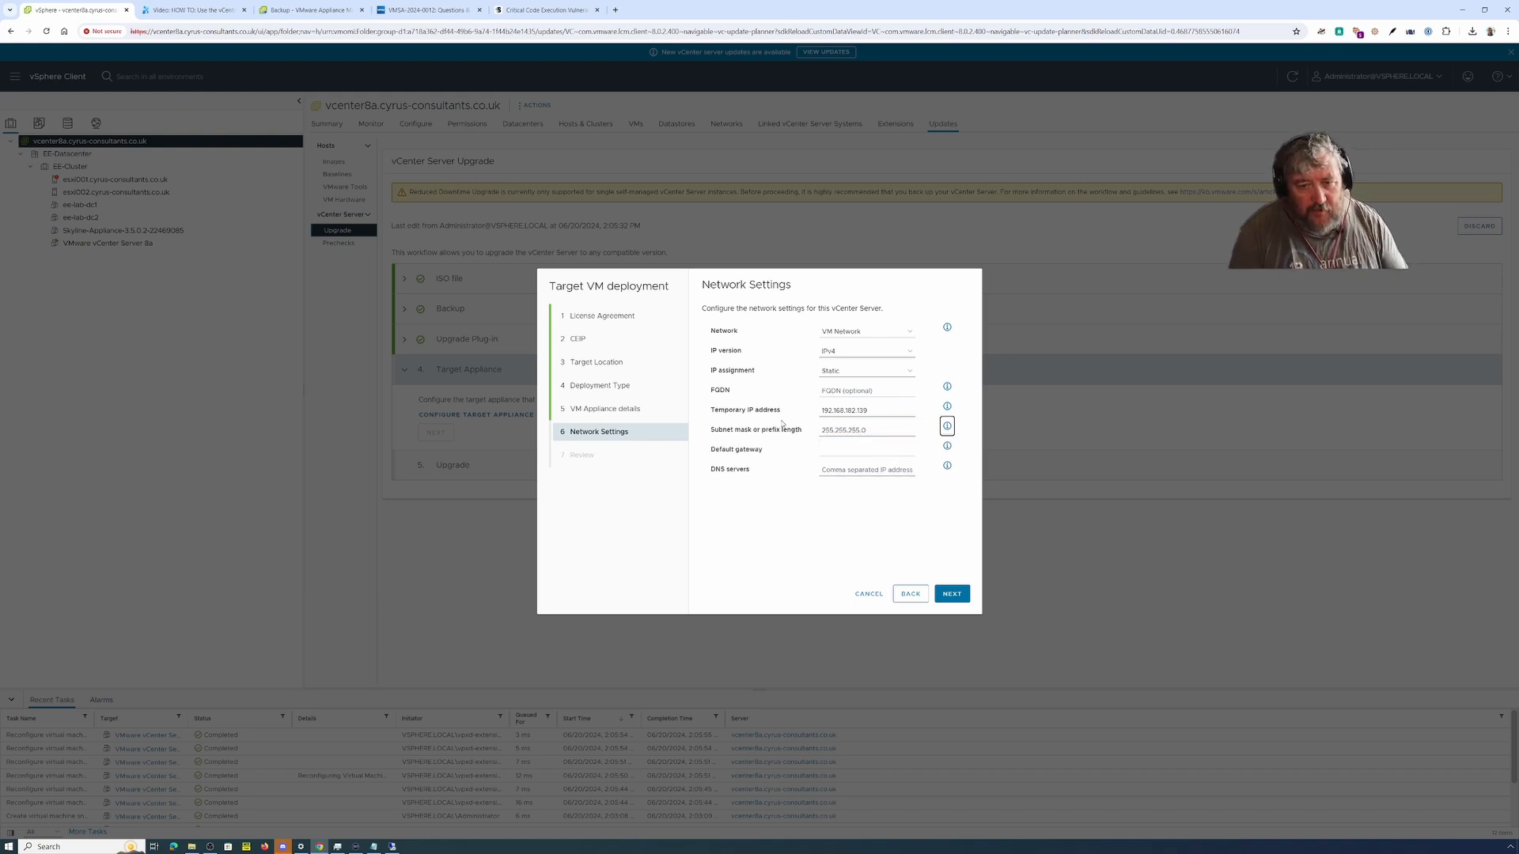
# Step: Set the target appliance's default gateway to 192.168.182.1 in the network settings
pyautogui.press('Tab')
pyautogui.write('1')
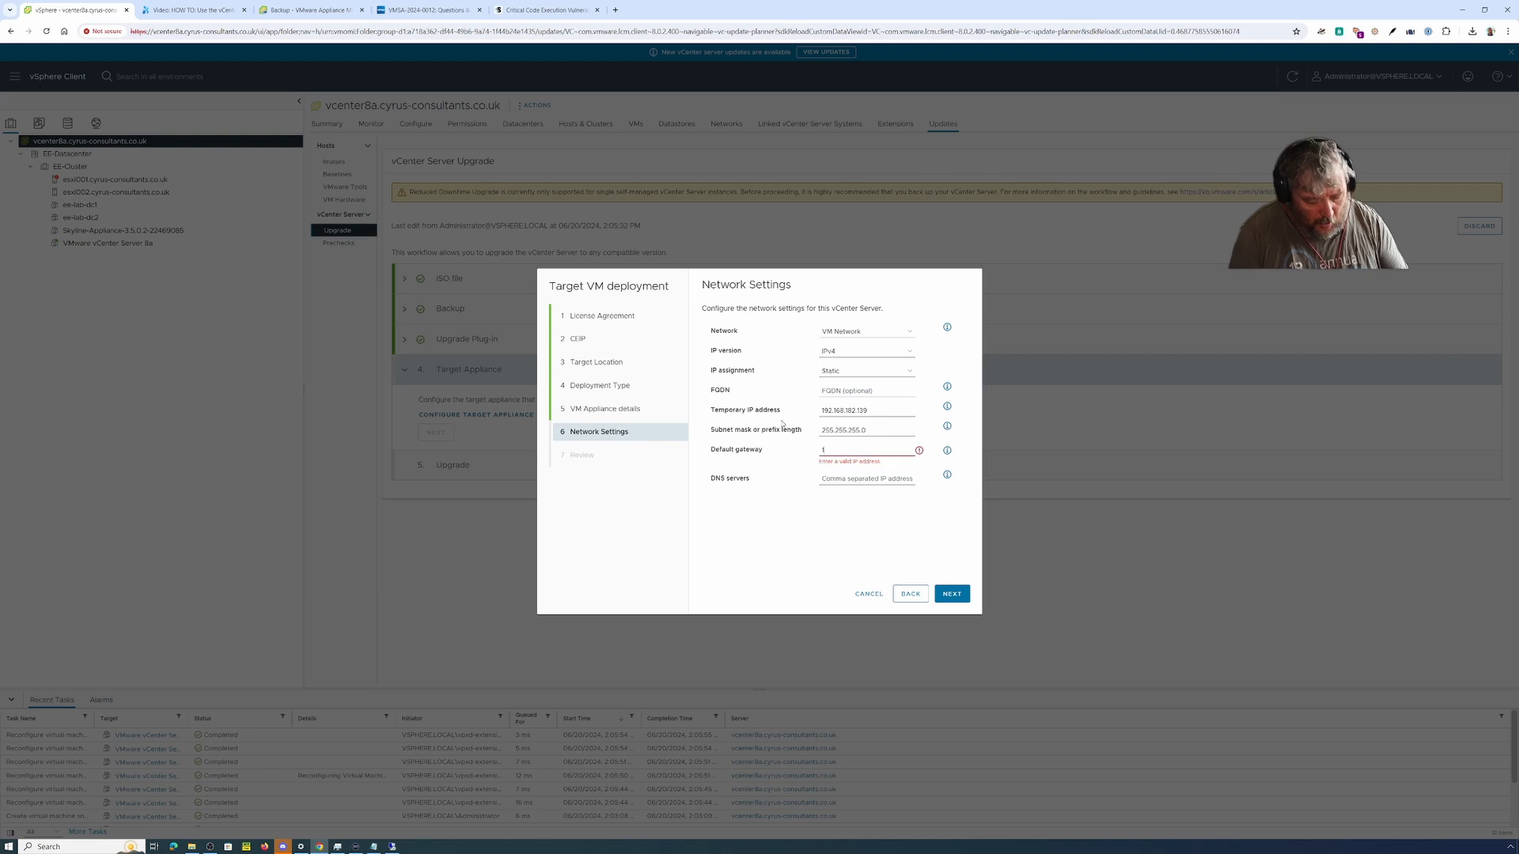
pyautogui.write('92.168.')
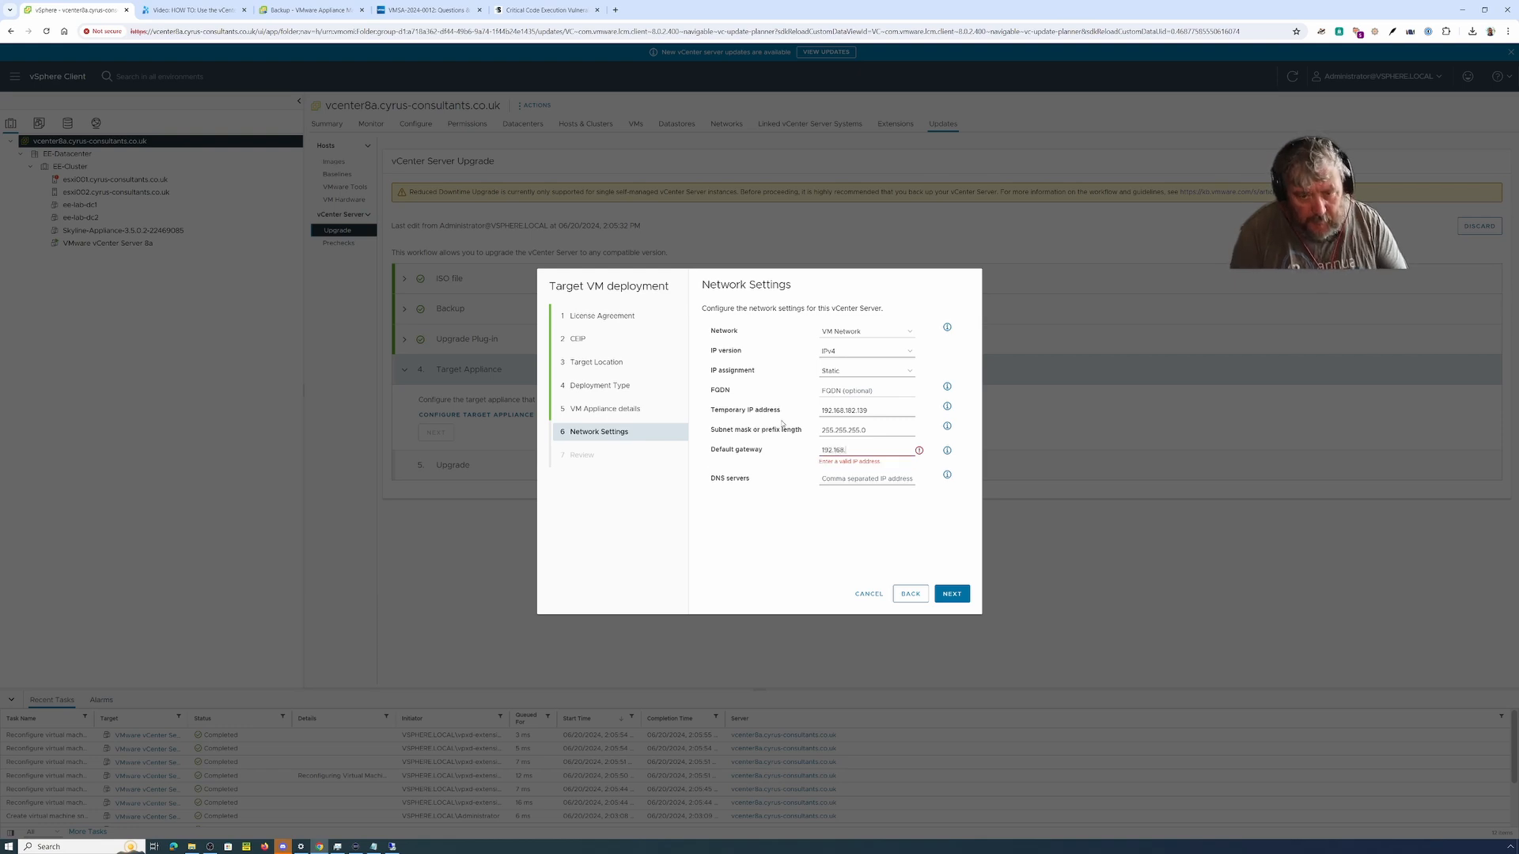
pyautogui.write('182.1')
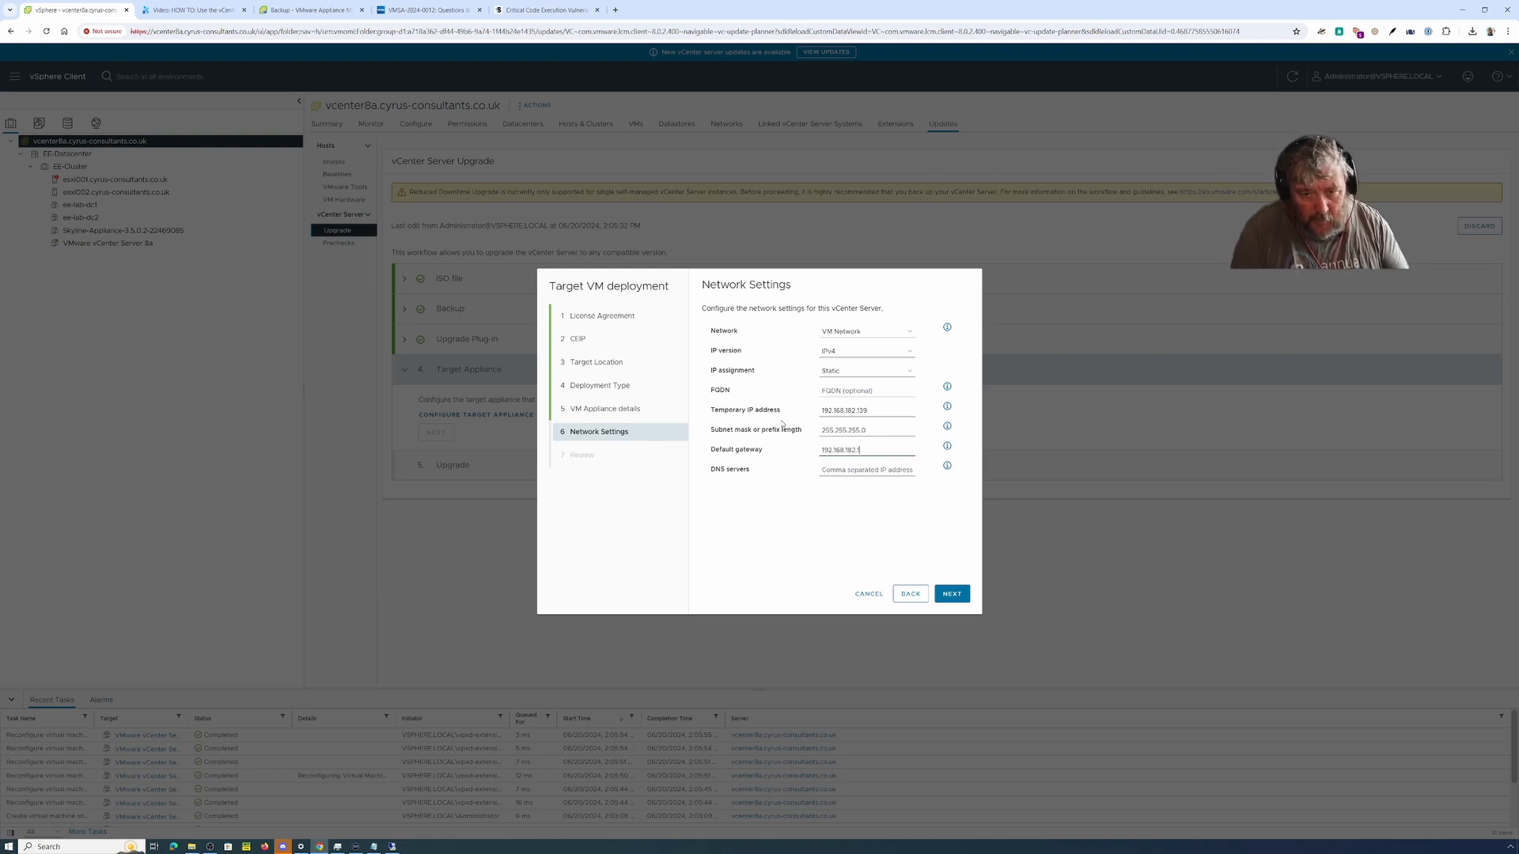
# Step: Enter two comma-separated DNS server addresses in the 141.245.138 range for the target appliance
pyautogui.click(824, 470)
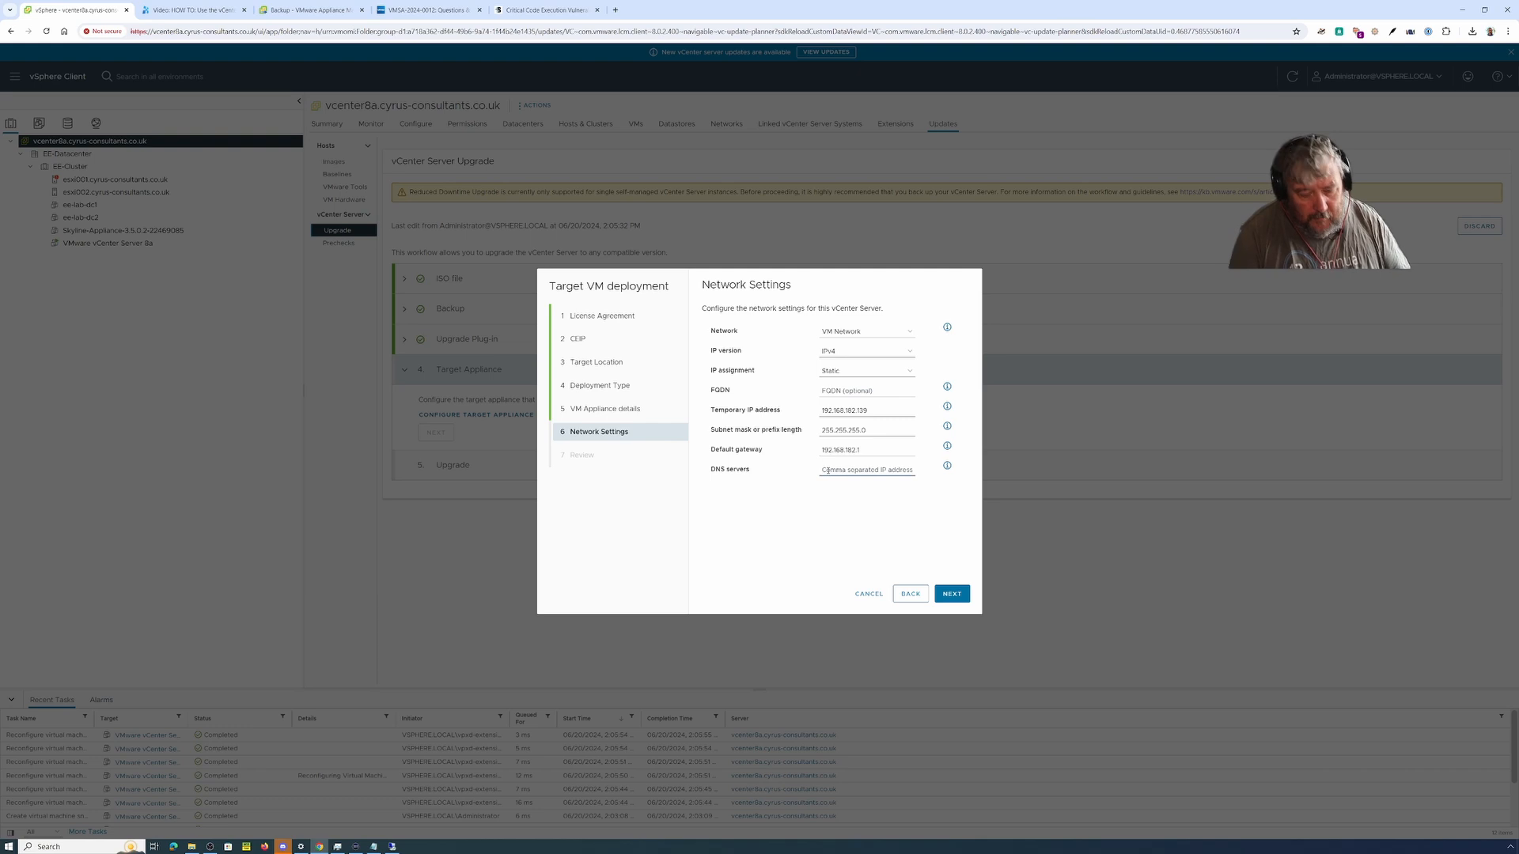
pyautogui.write('141.245.13')
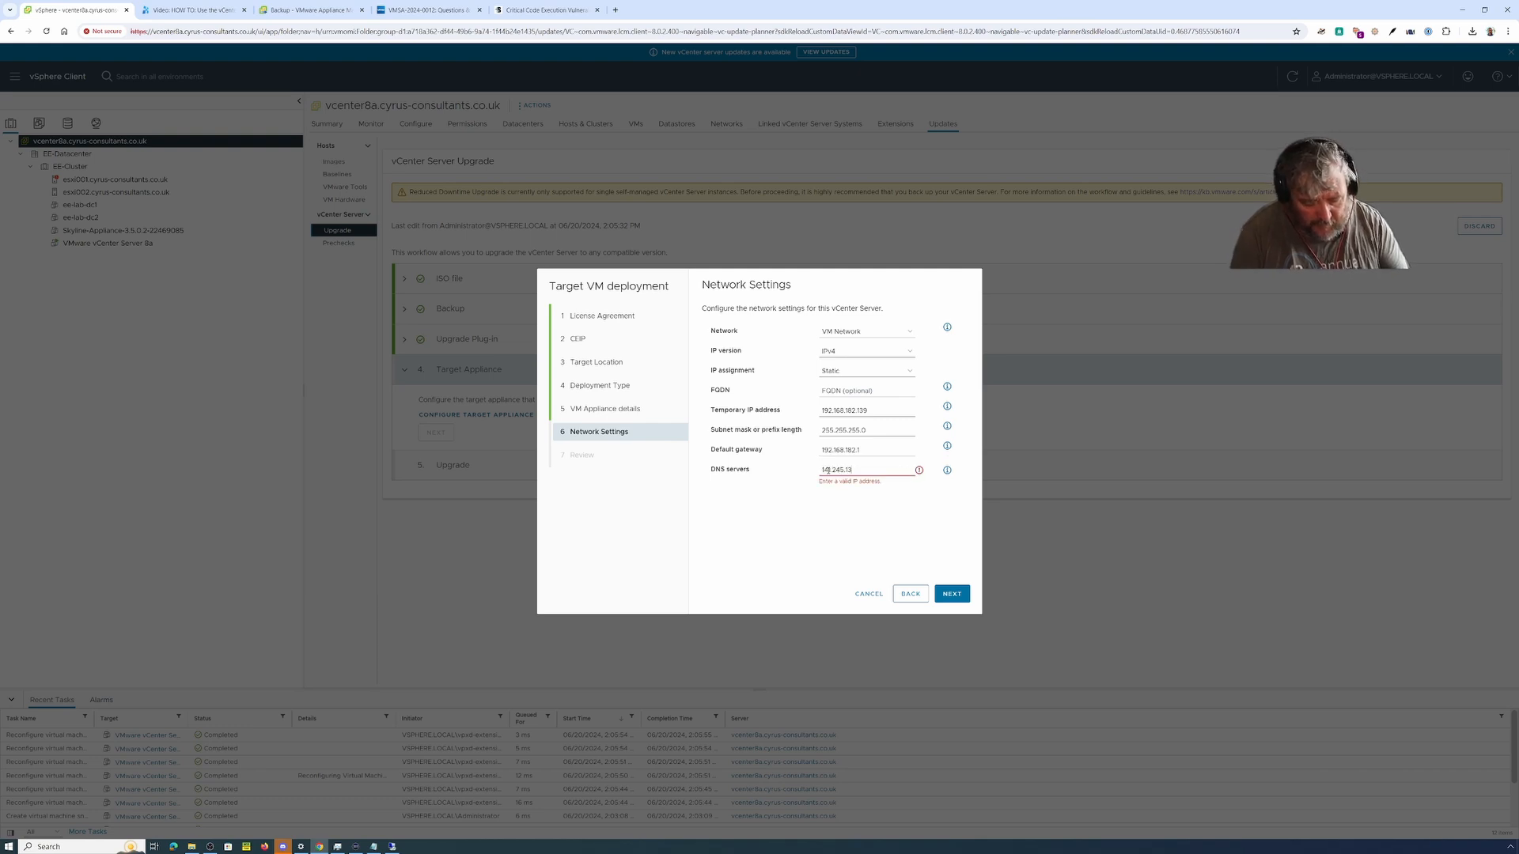
pyautogui.write('42.245.138.112,')
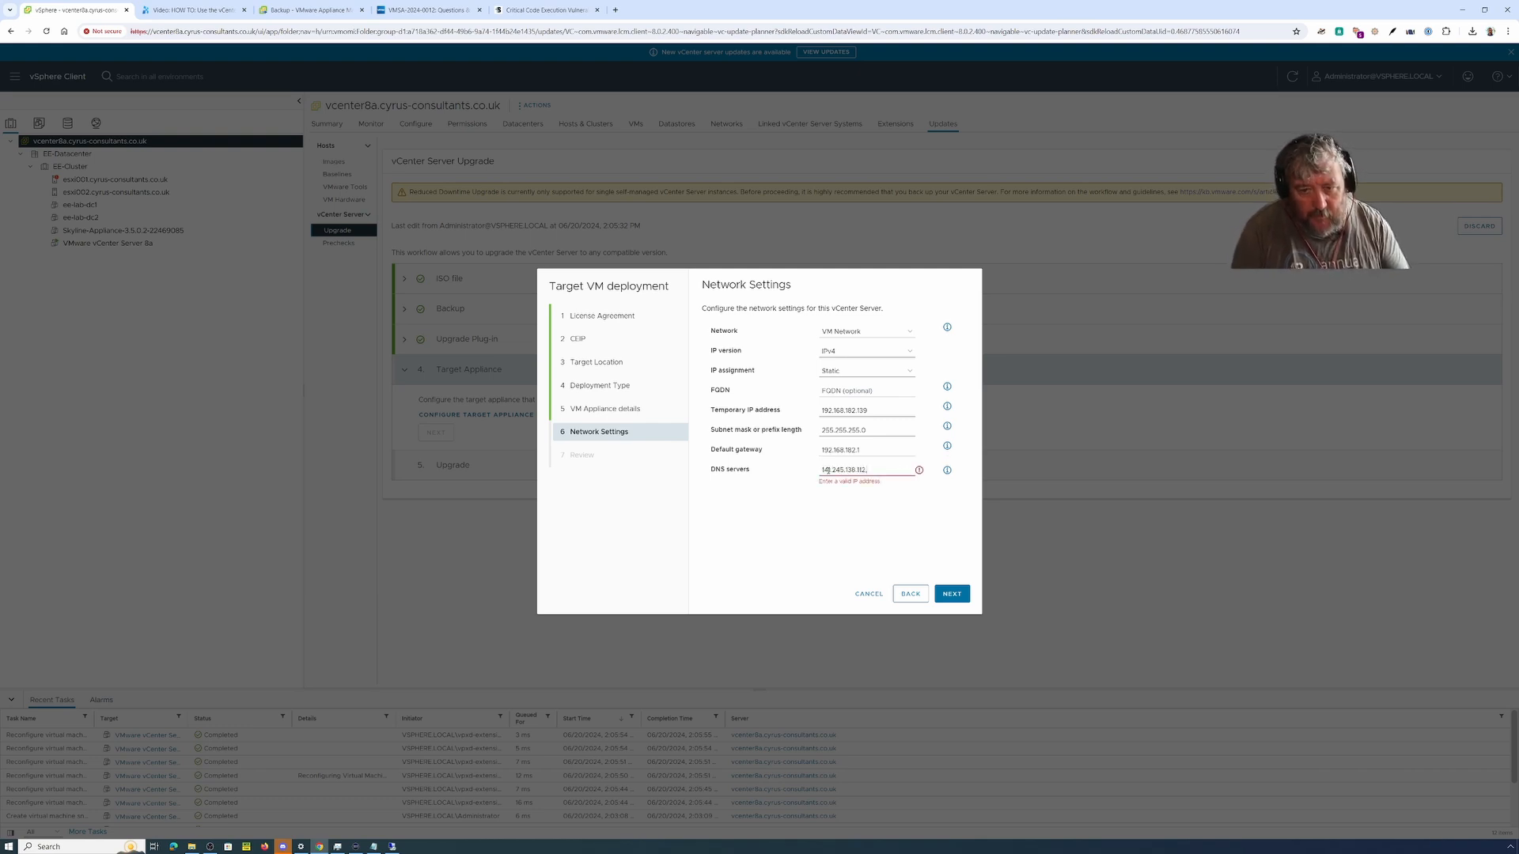
pyautogui.write('142.245')
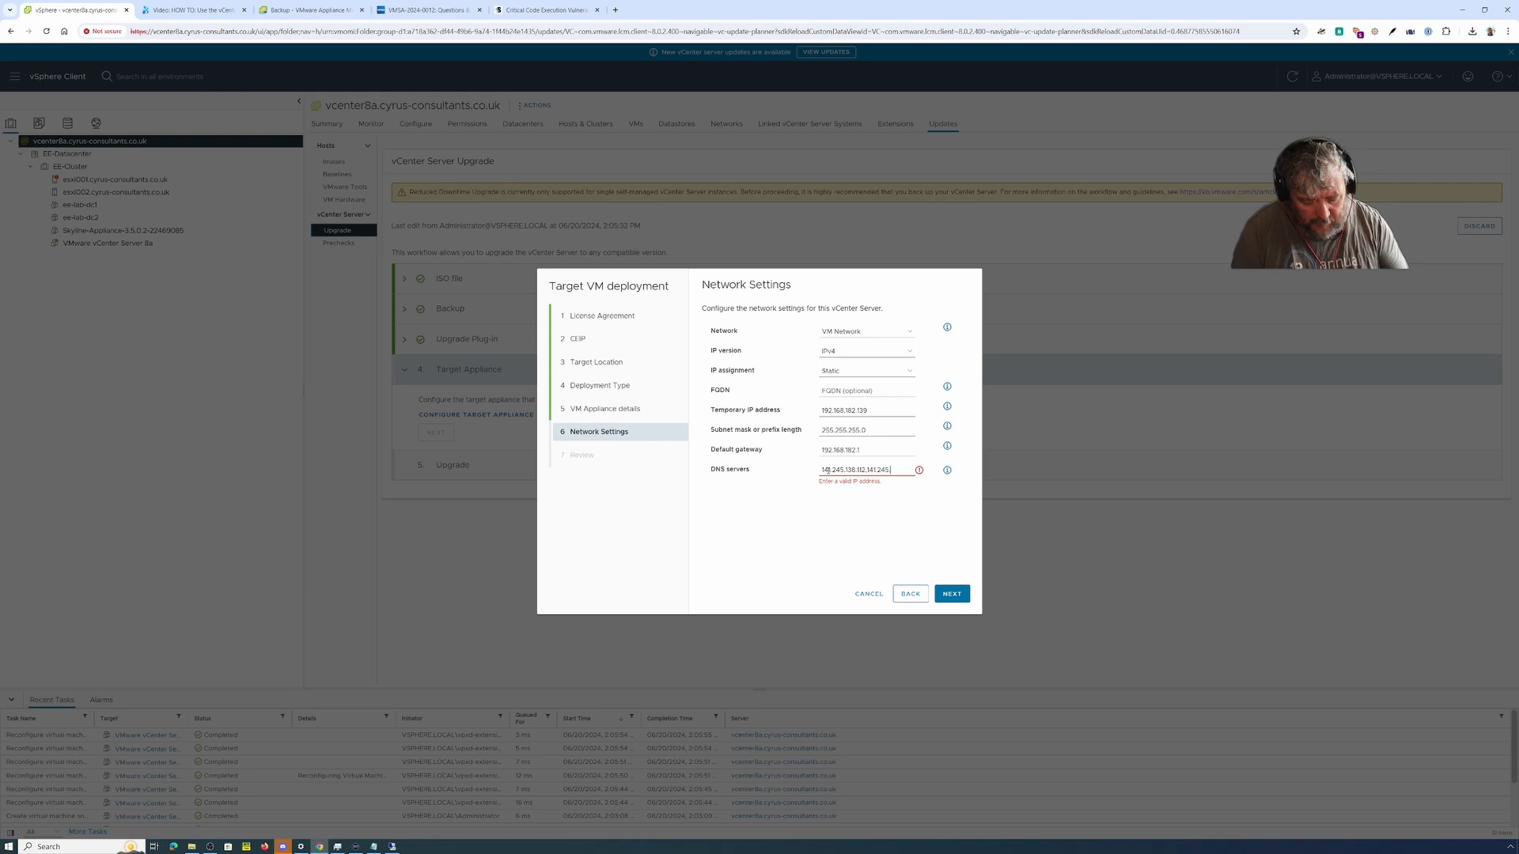
pyautogui.write('.138')
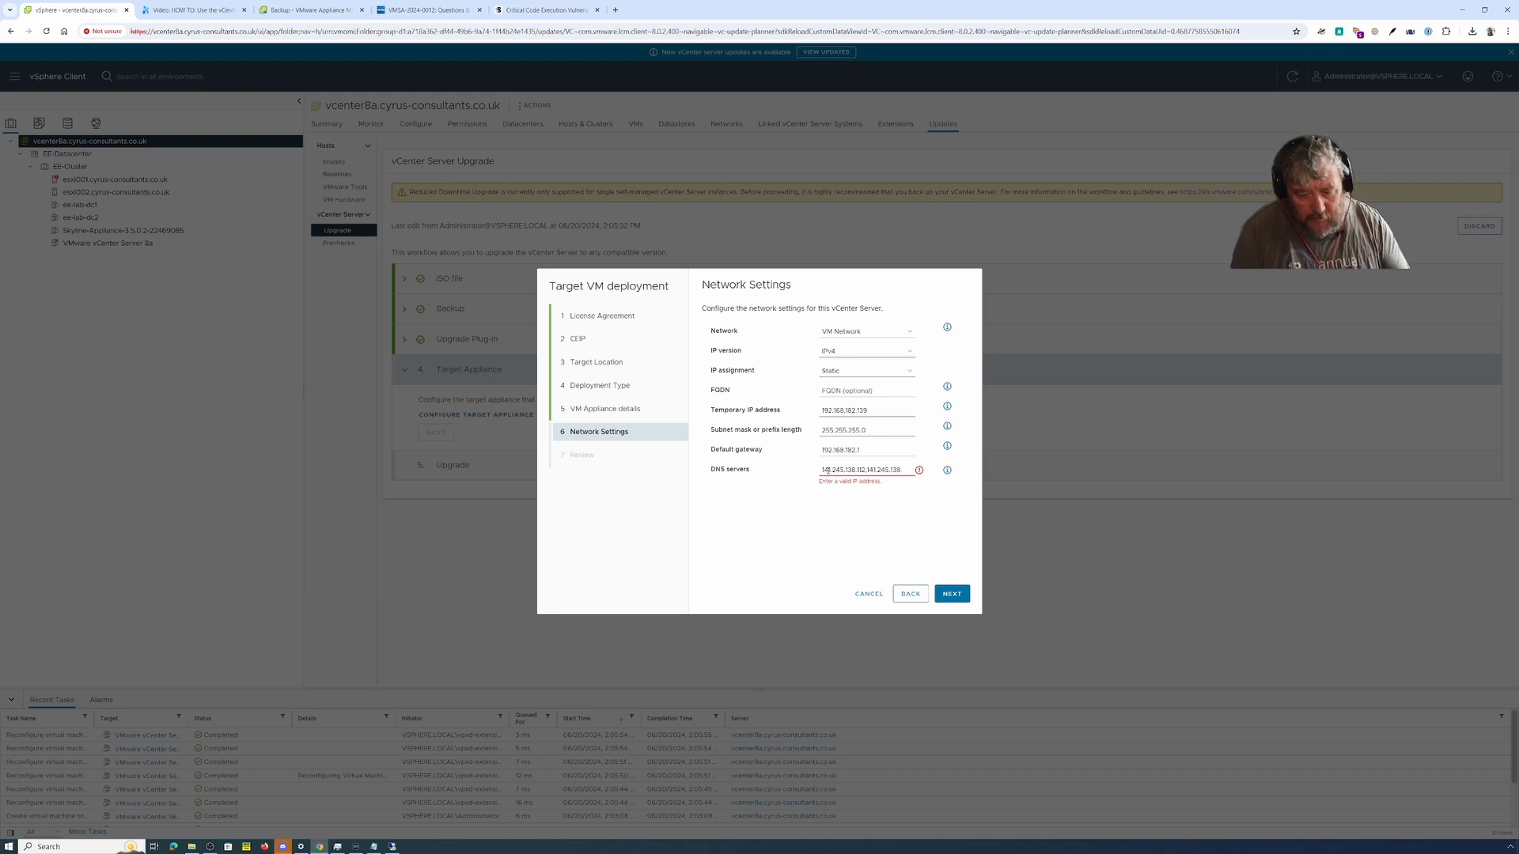
pyautogui.write('.113')
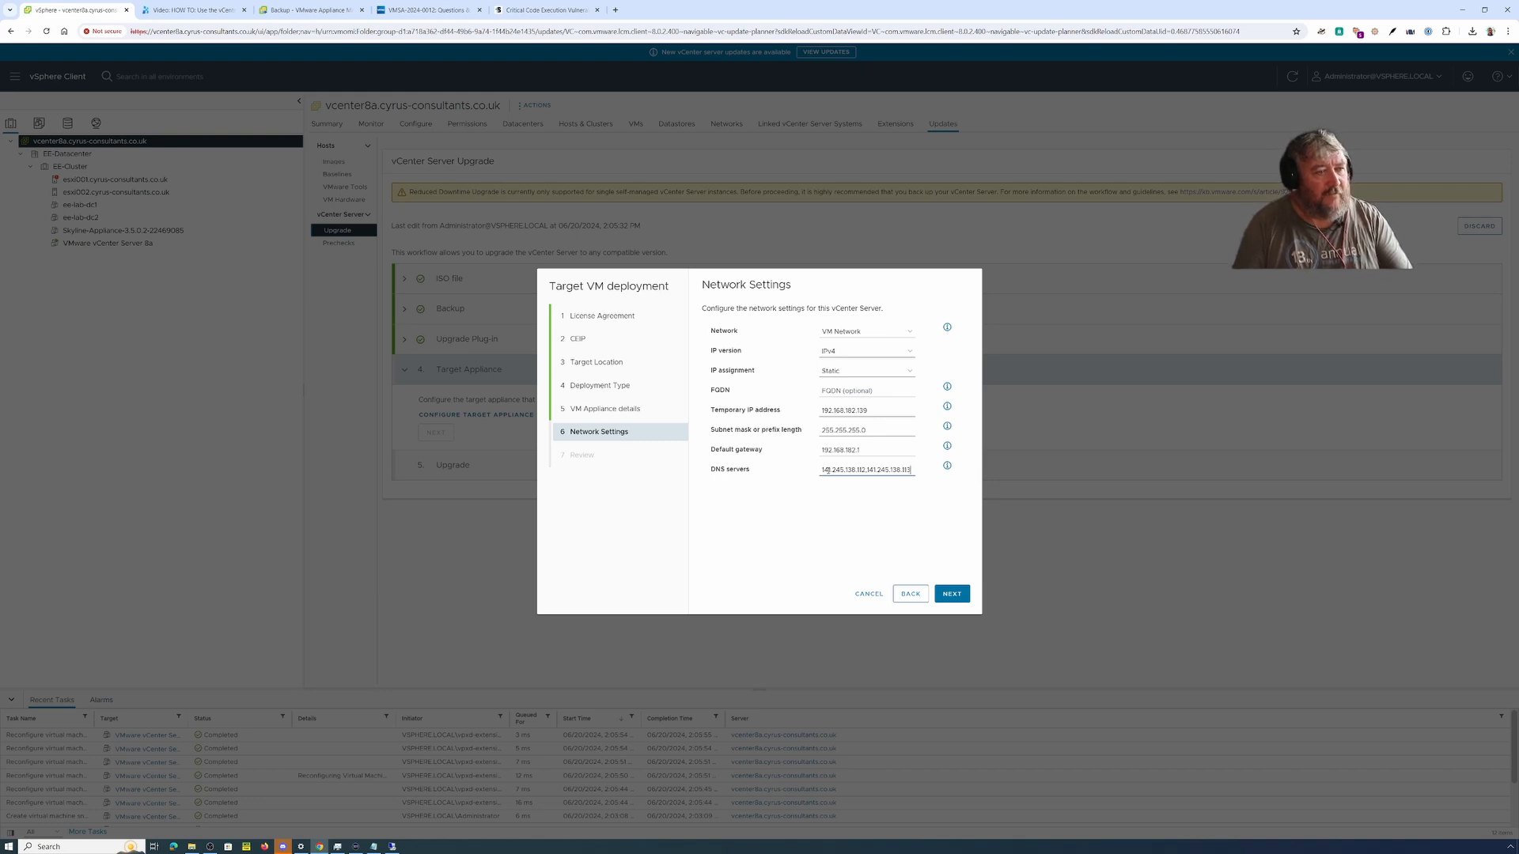
# Step: Review and finish the target appliance configuration, advance to the Upgrade stage, and start preparing the upgrade
pyautogui.click(960, 601)
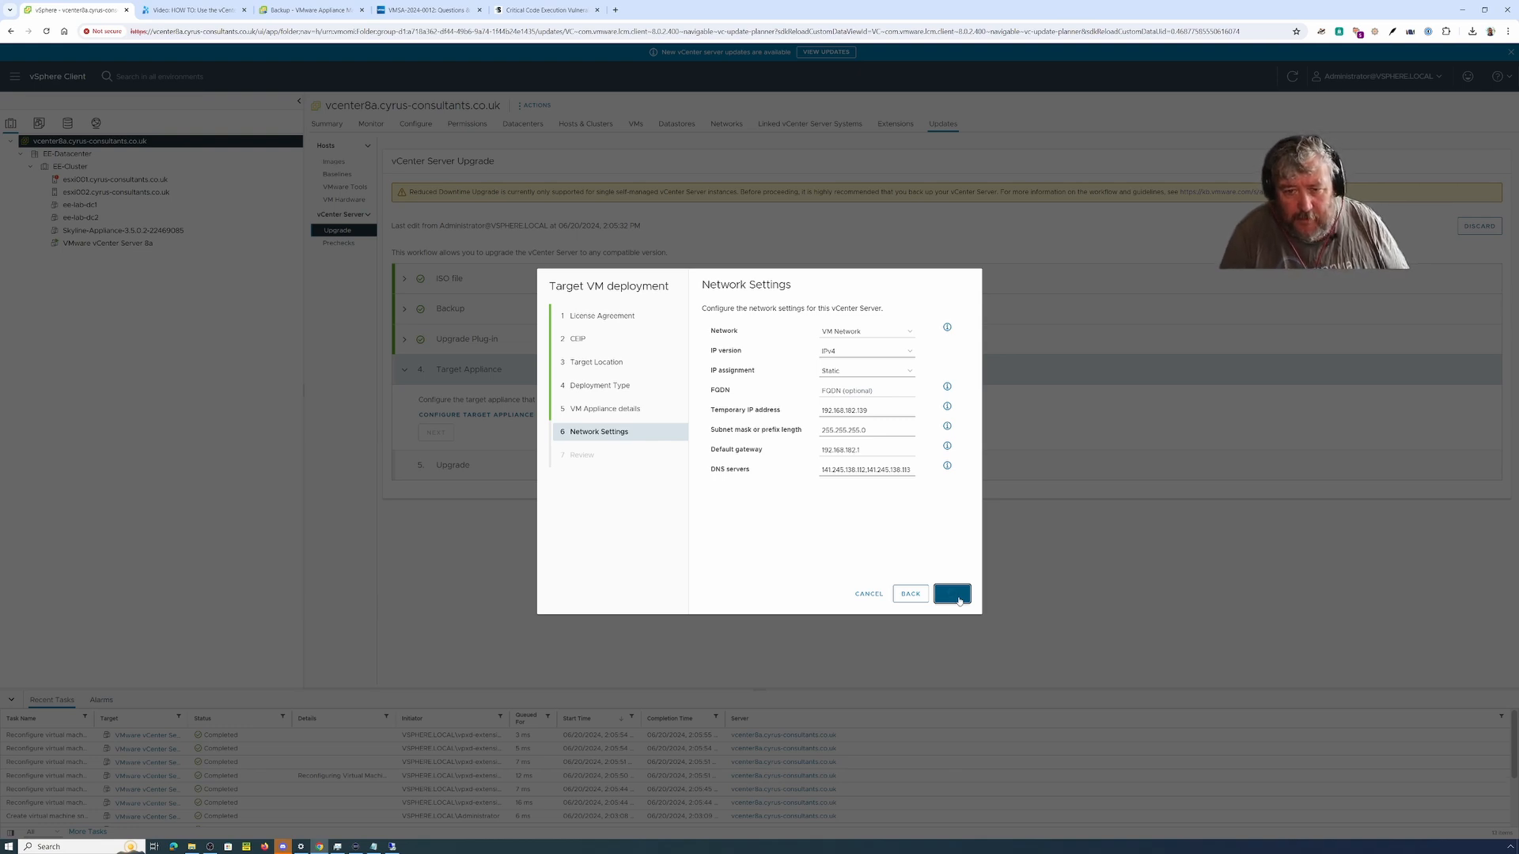
pyautogui.click(958, 597)
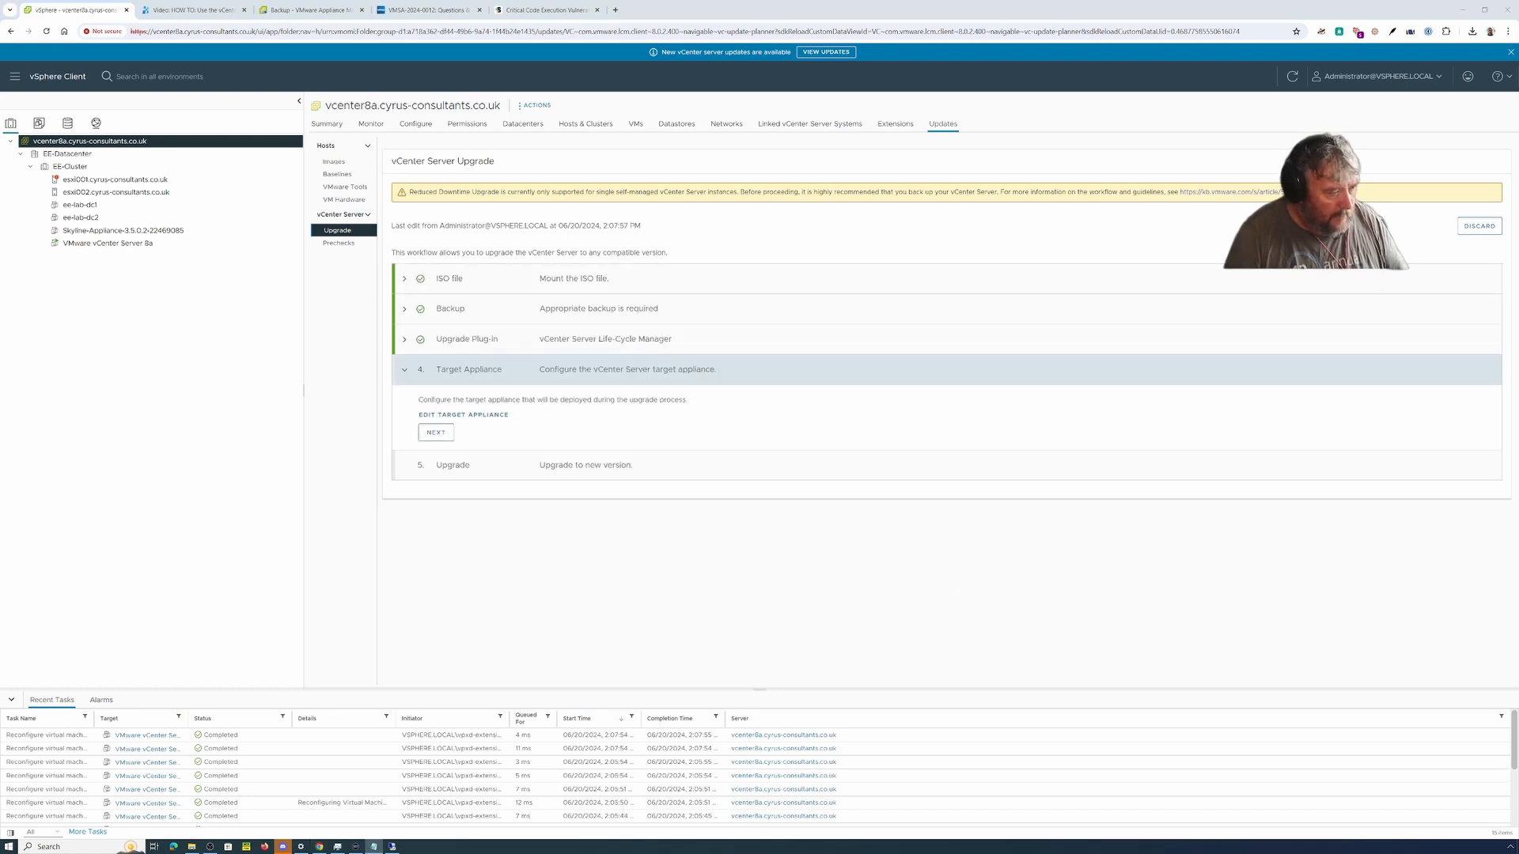
pyautogui.click(436, 433)
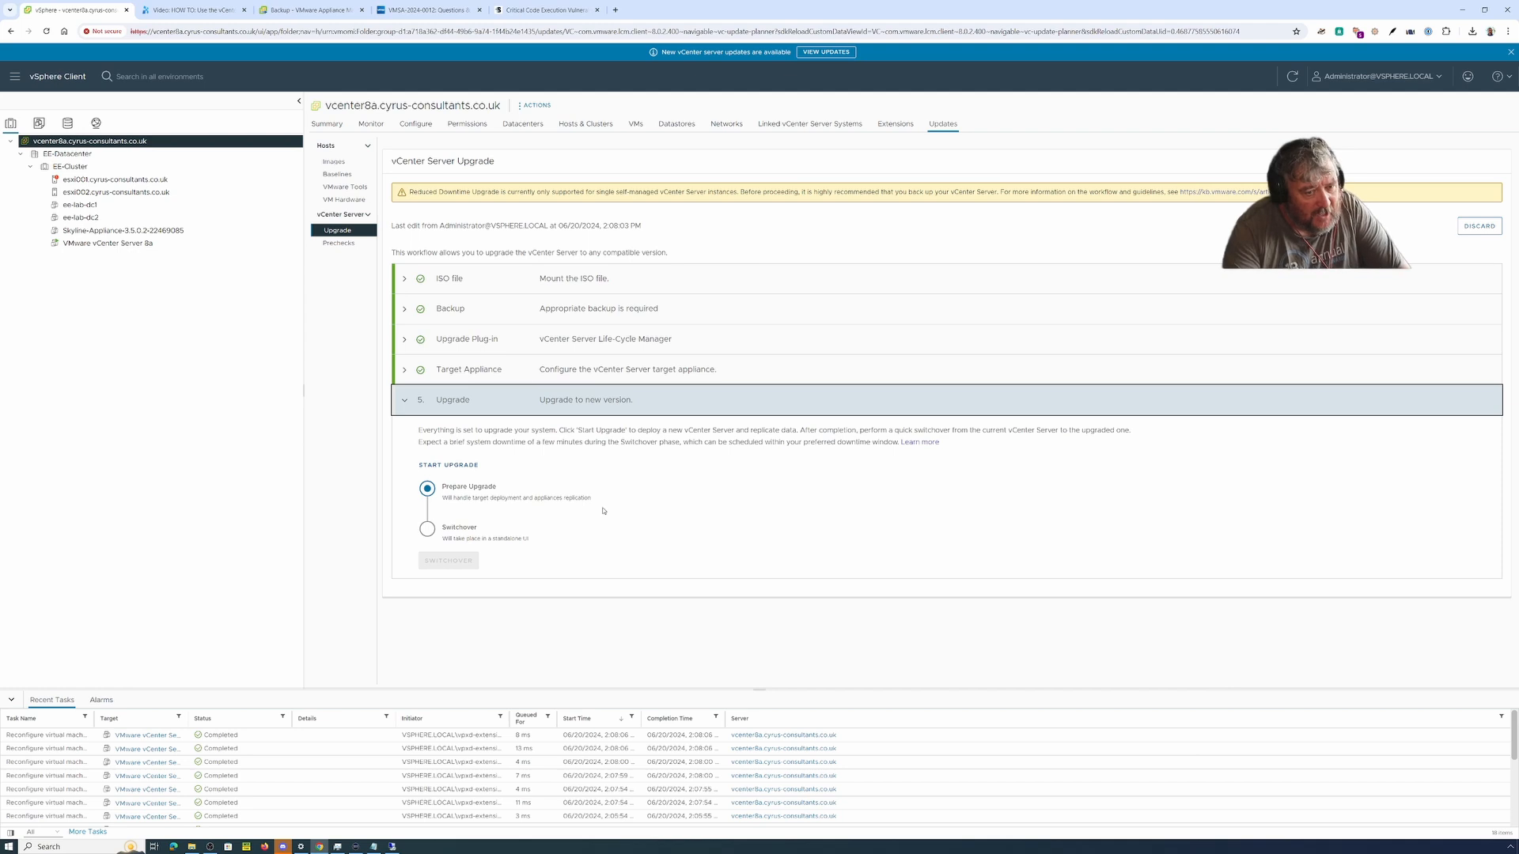
pyautogui.click(460, 466)
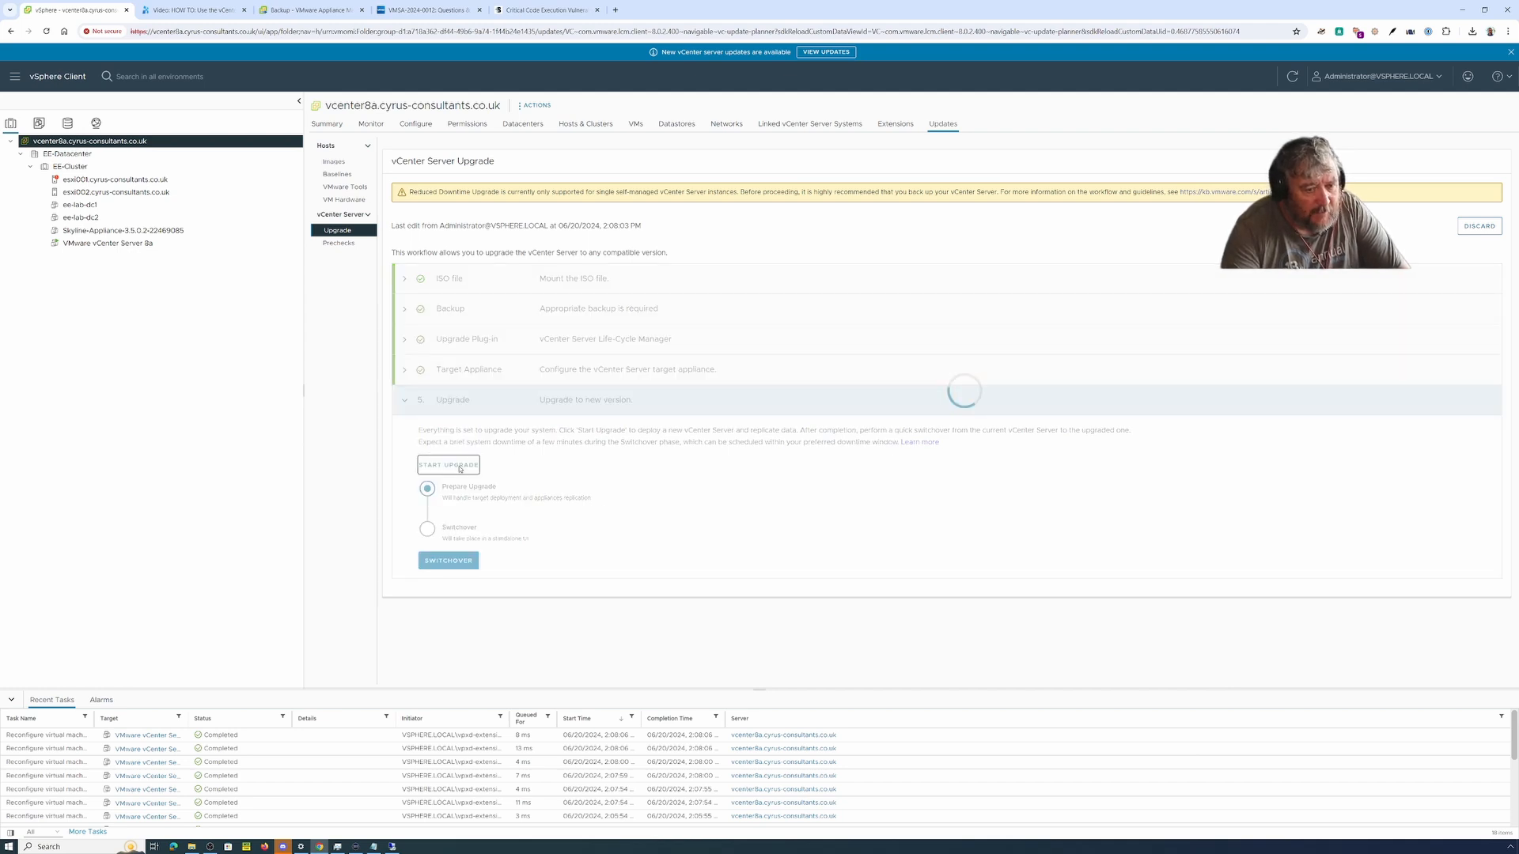
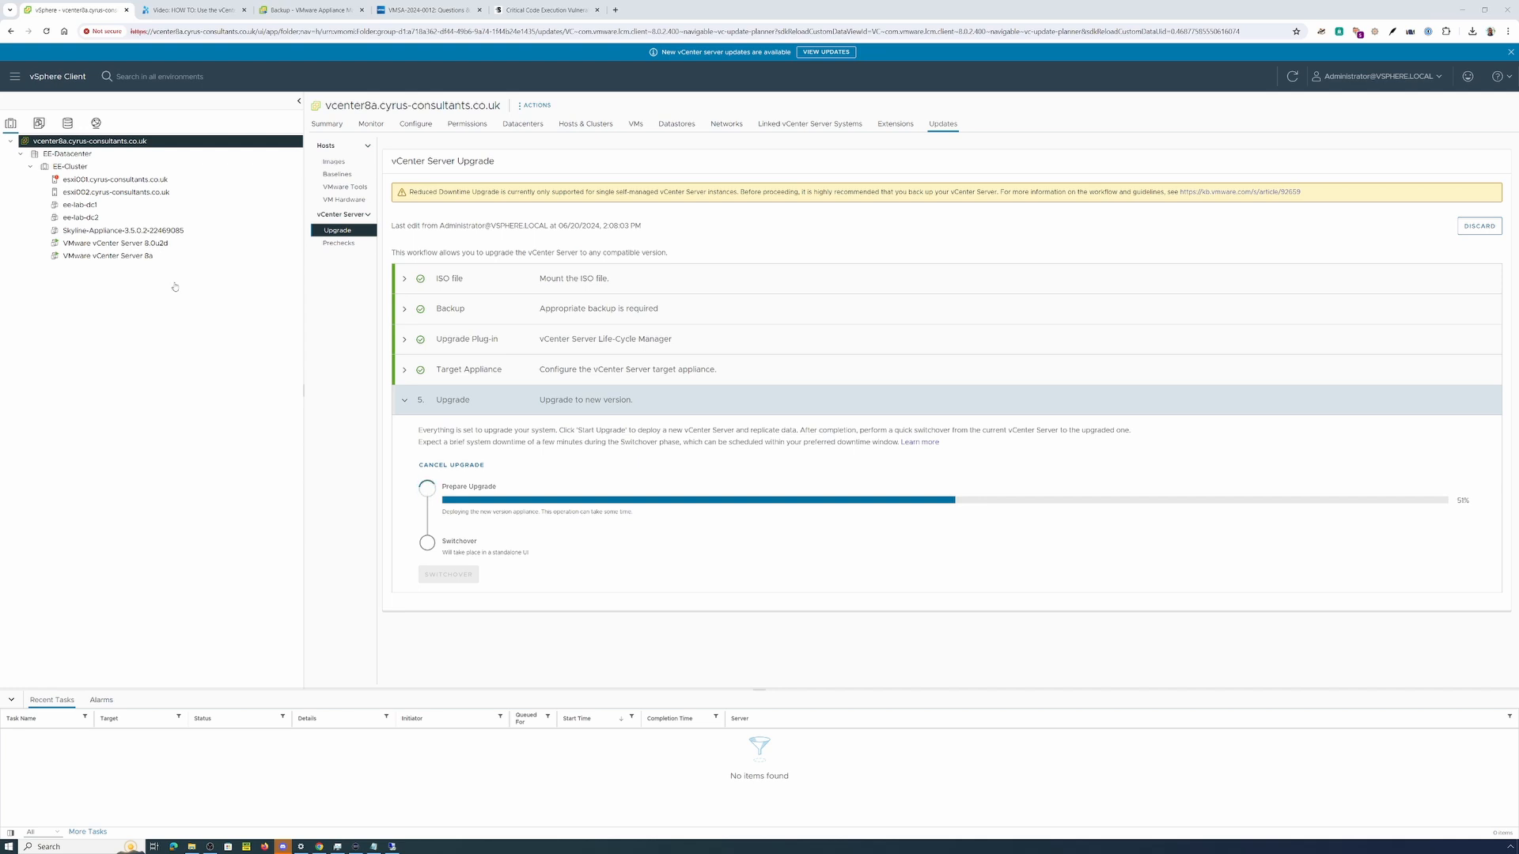
# Step: Check the upgrade's progress and inspect the summary of the new VMware vCenter Server 8.0u2d virtual machine
pyautogui.click(115, 242)
pyautogui.click(88, 141)
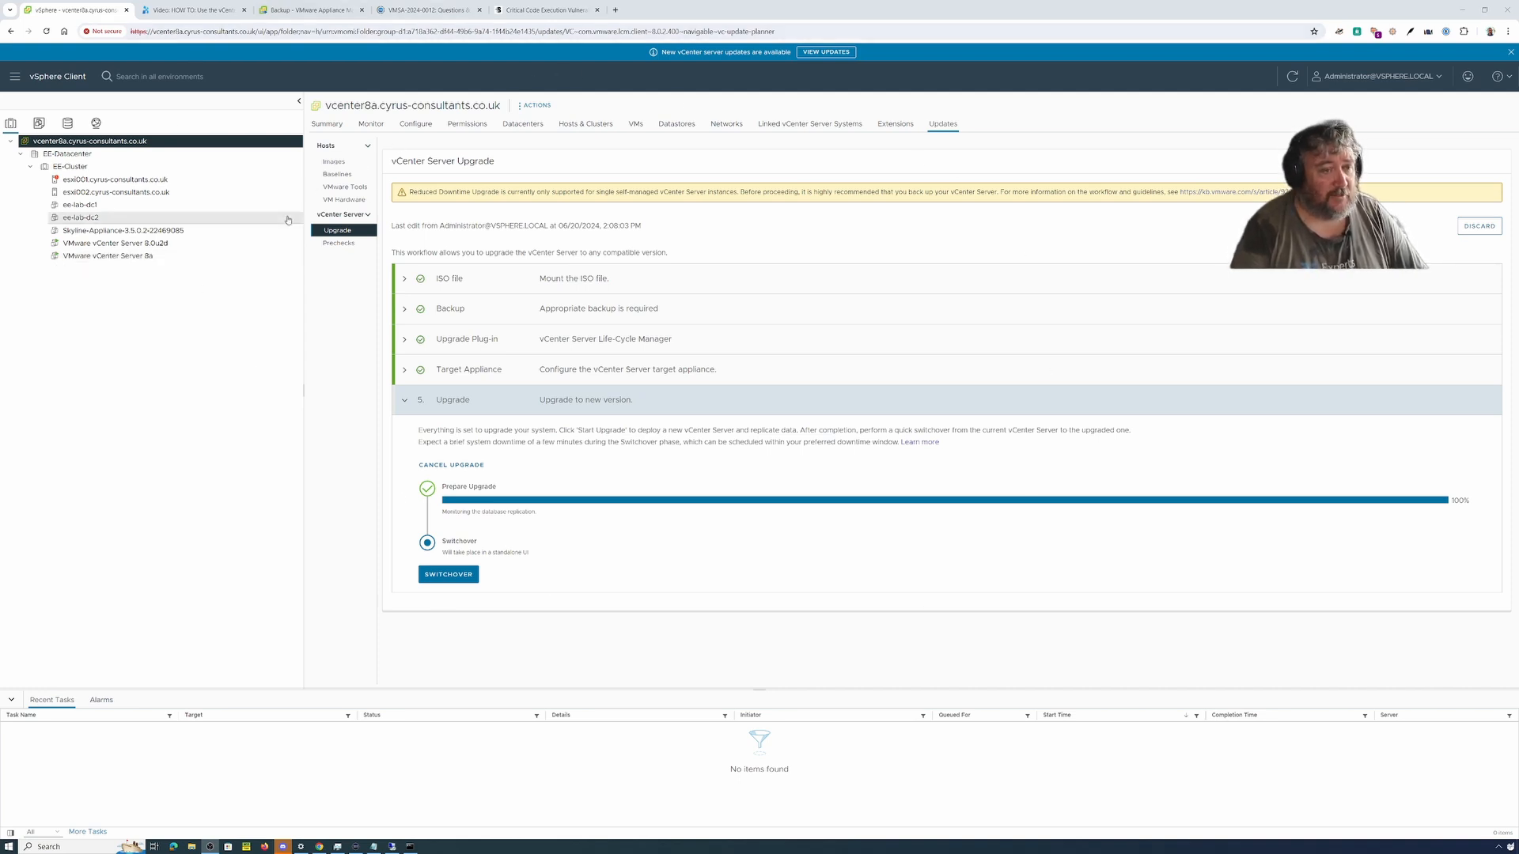
pyautogui.click(163, 248)
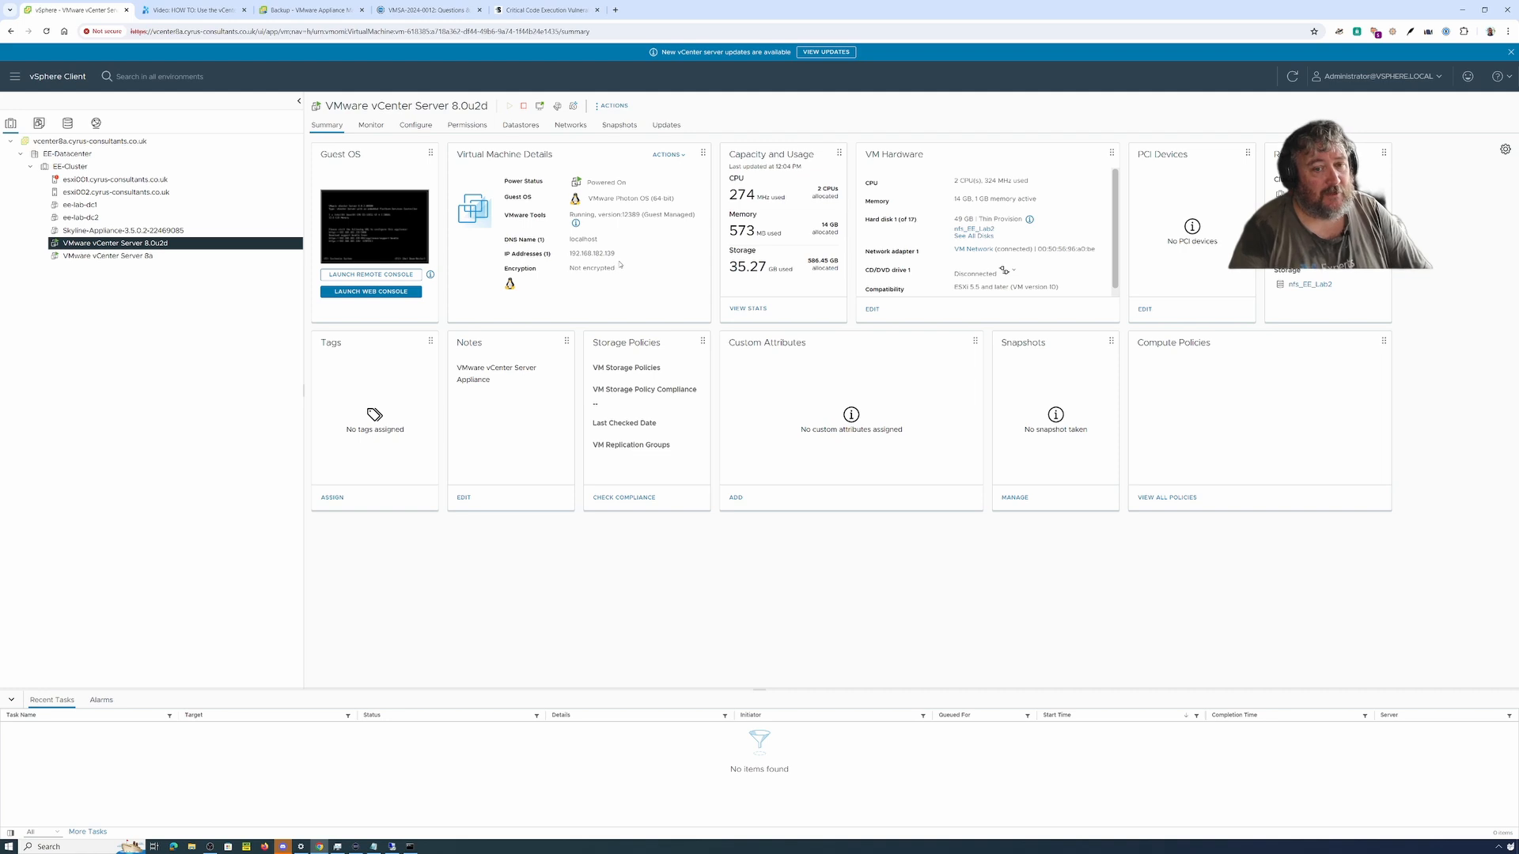
# Step: Switch to the Command Prompt, stop the running ping, and ping the new appliance's temporary address 192.168.182.139
pyautogui.click(411, 847)
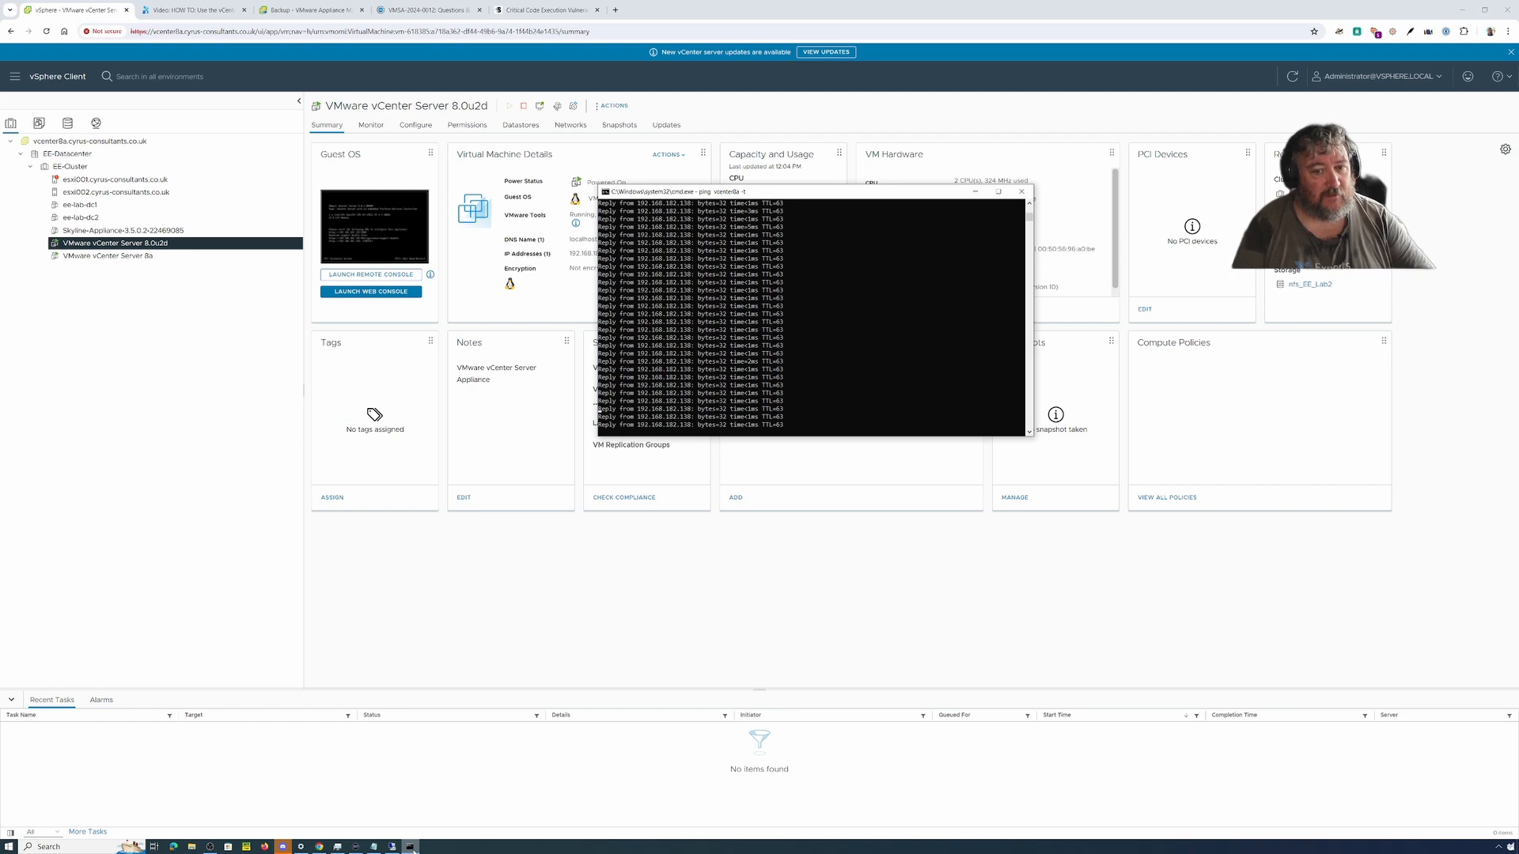
pyautogui.hotkey('ctrl', 'c')
pyautogui.press('Up')
pyautogui.press('BackSpace')
pyautogui.press('BackSpace')
pyautogui.press('BackSpace')
pyautogui.press('BackSpace')
pyautogui.press('BackSpace')
pyautogui.press('BackSpace')
pyautogui.press('BackSpace')
pyautogui.press('BackSpace')
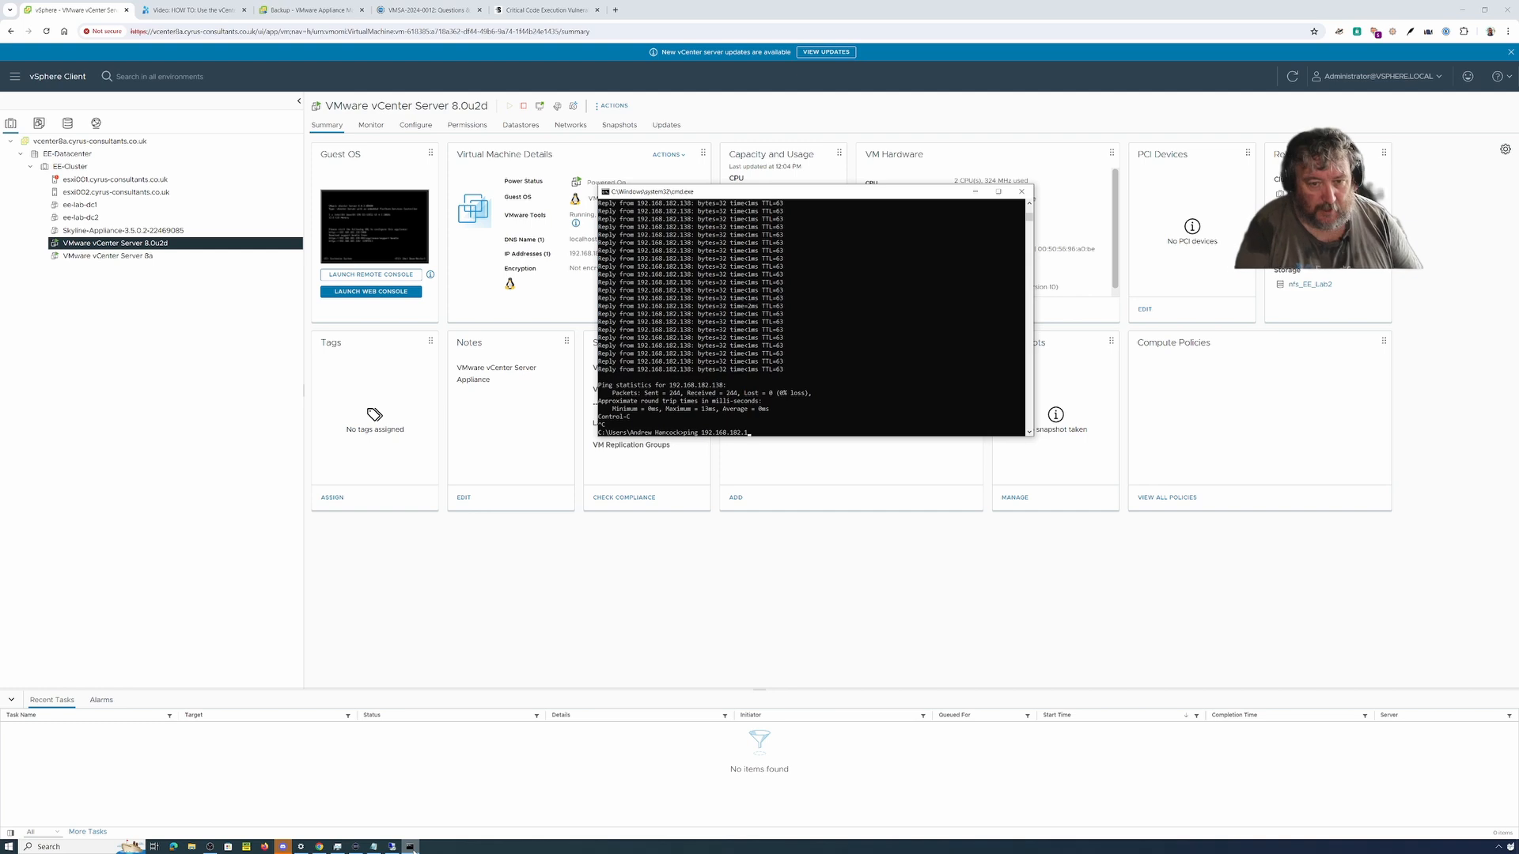
pyautogui.press('Return')
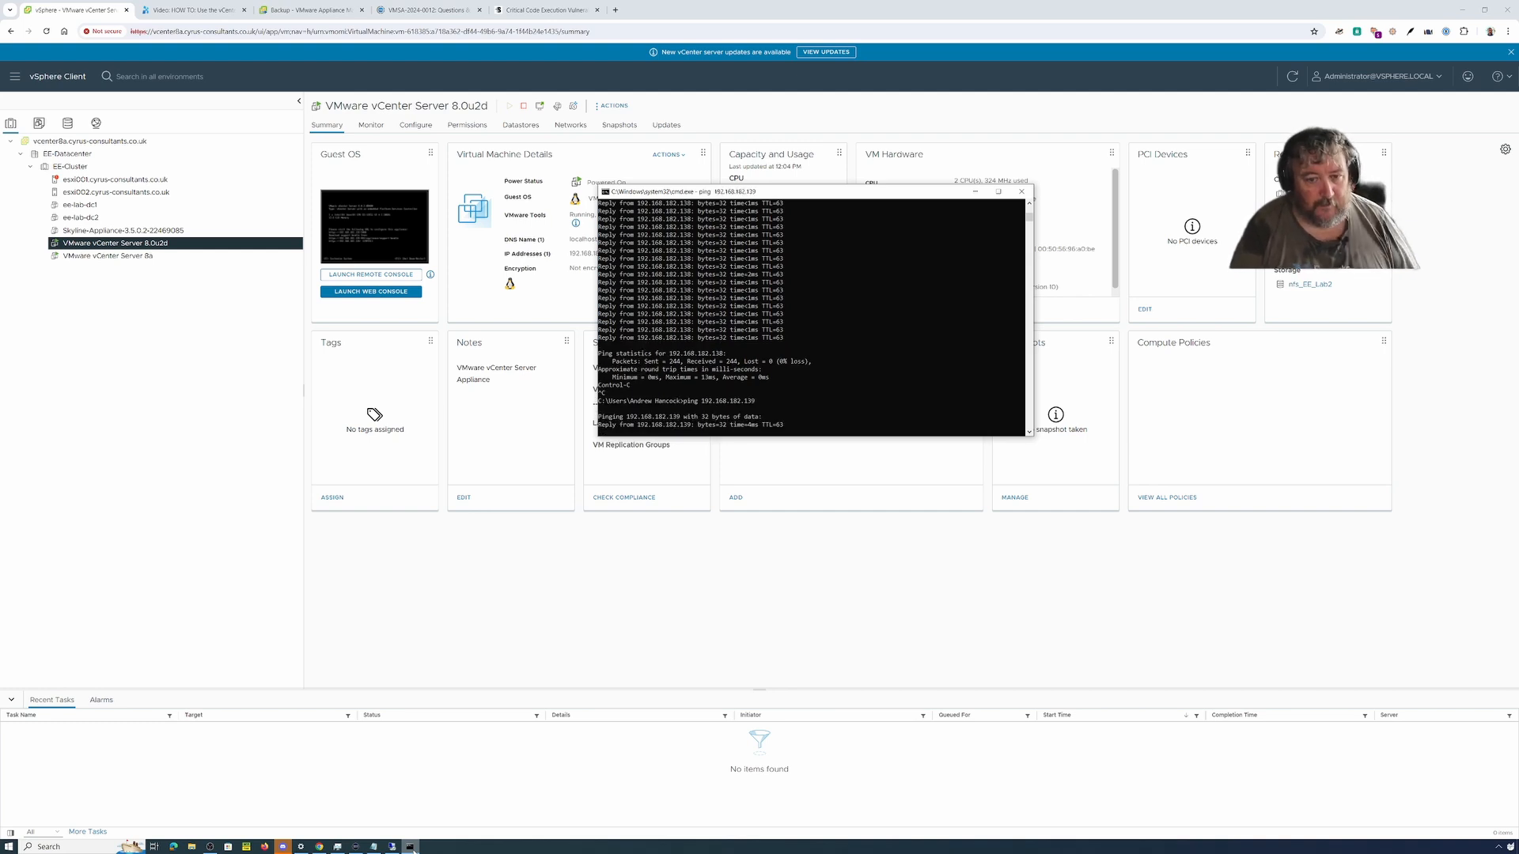
# Step: Stop that ping and restart the continuous ping of vcenter8a with the -t option
pyautogui.hotkey('ctrl', 'c')
pyautogui.press('Up')
pyautogui.press('Return')
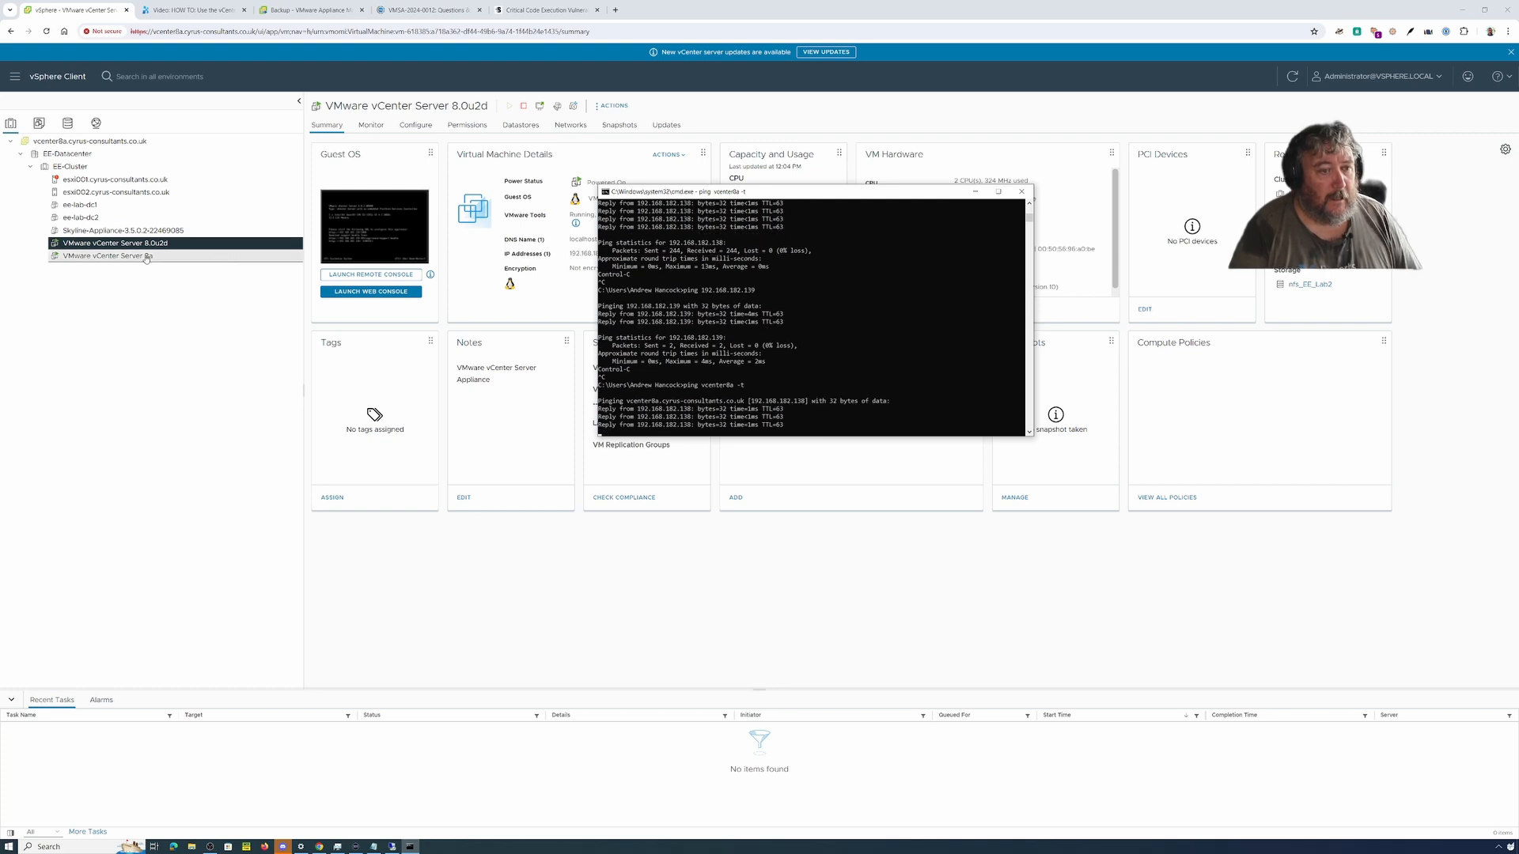
# Step: Start the Switchover from the vCenter Server upgrade page, and reposition the ping window clear of its progress message
pyautogui.click(104, 142)
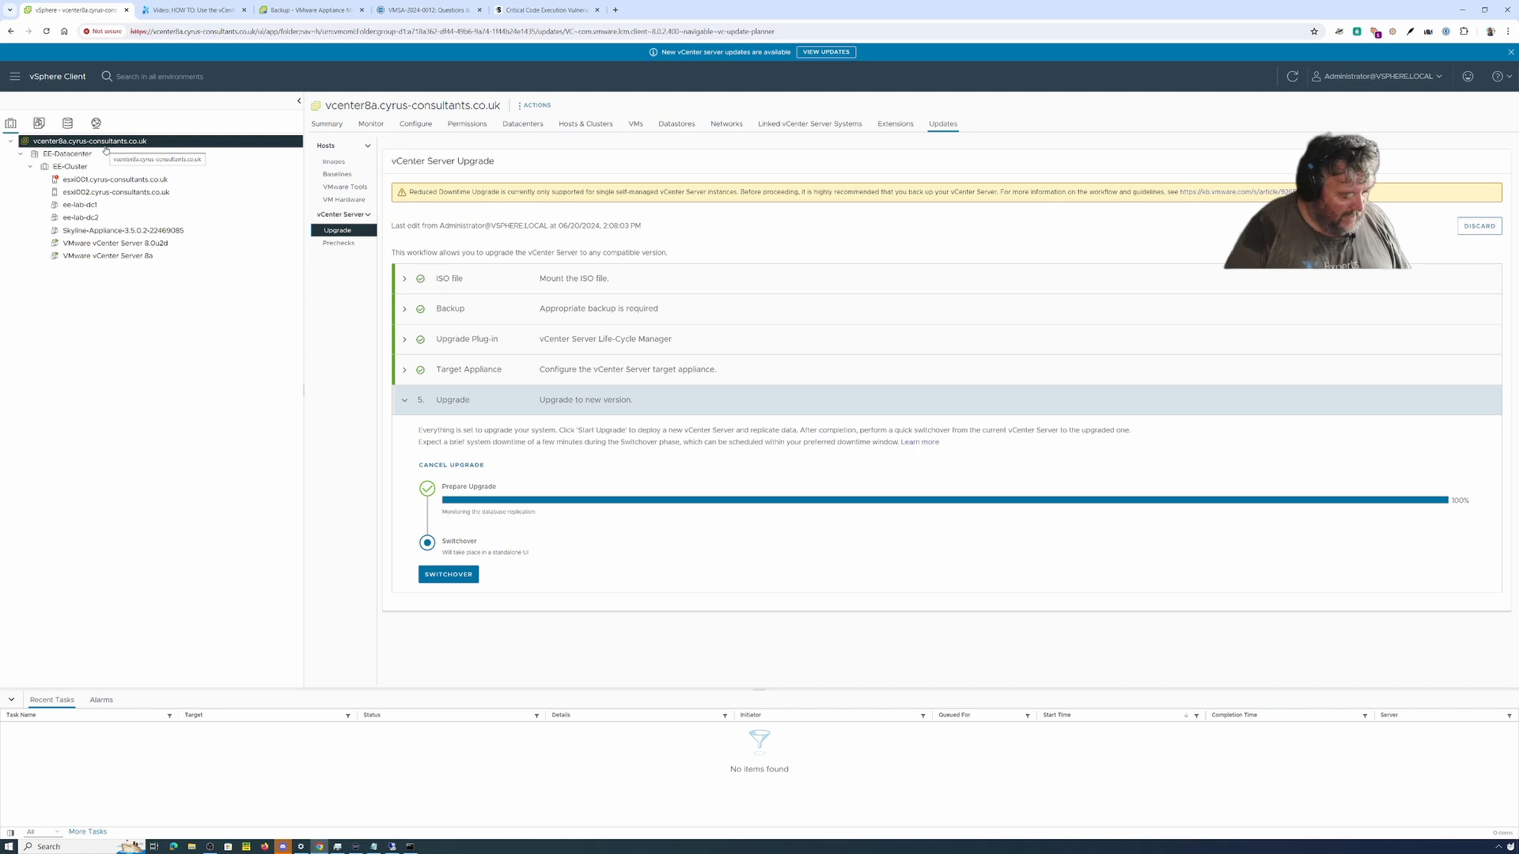
pyautogui.click(459, 575)
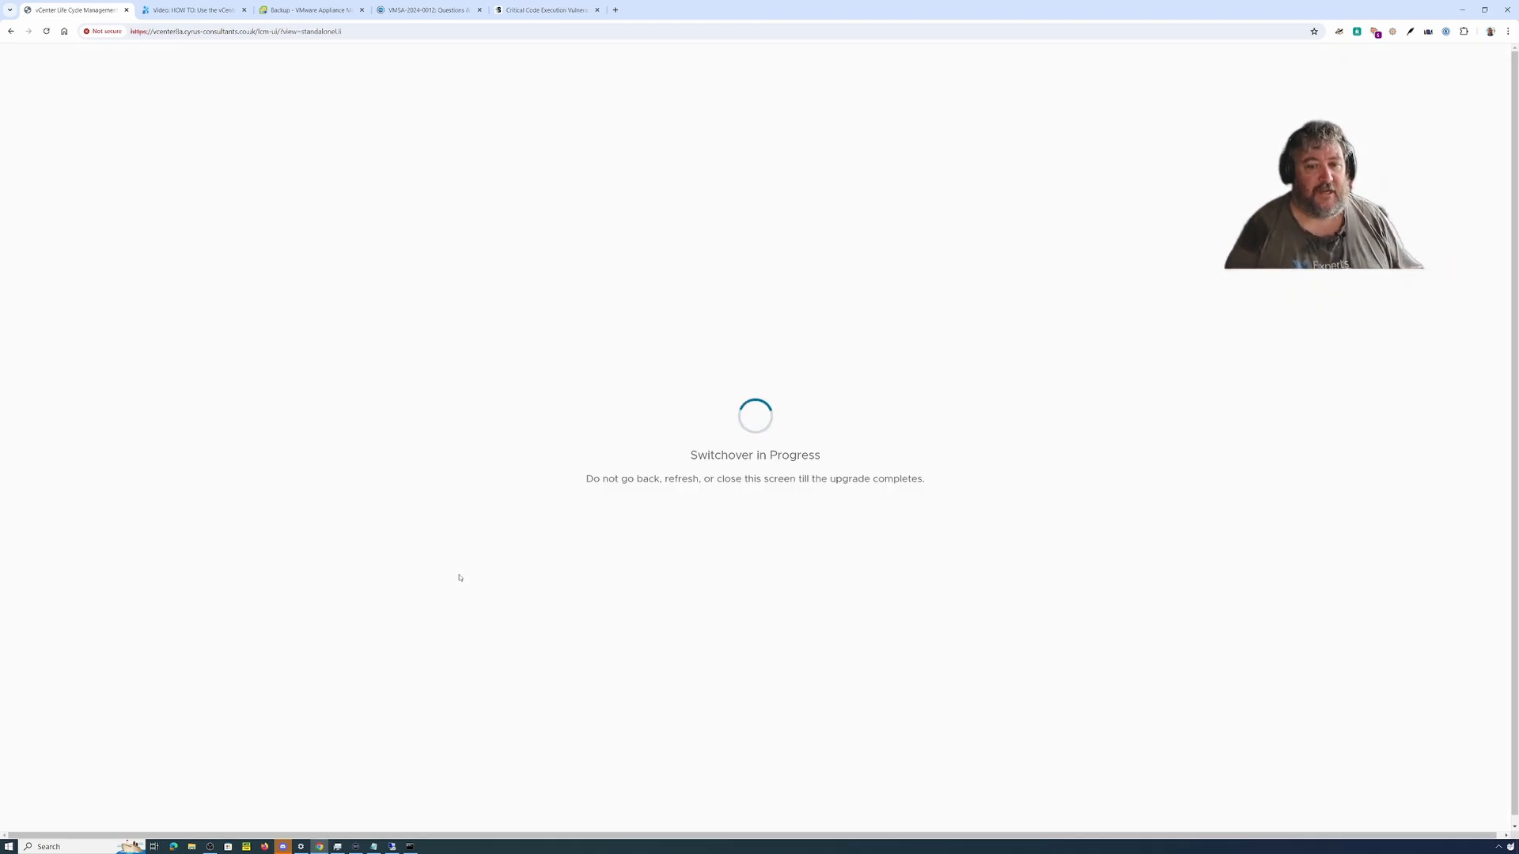
pyautogui.click(409, 847)
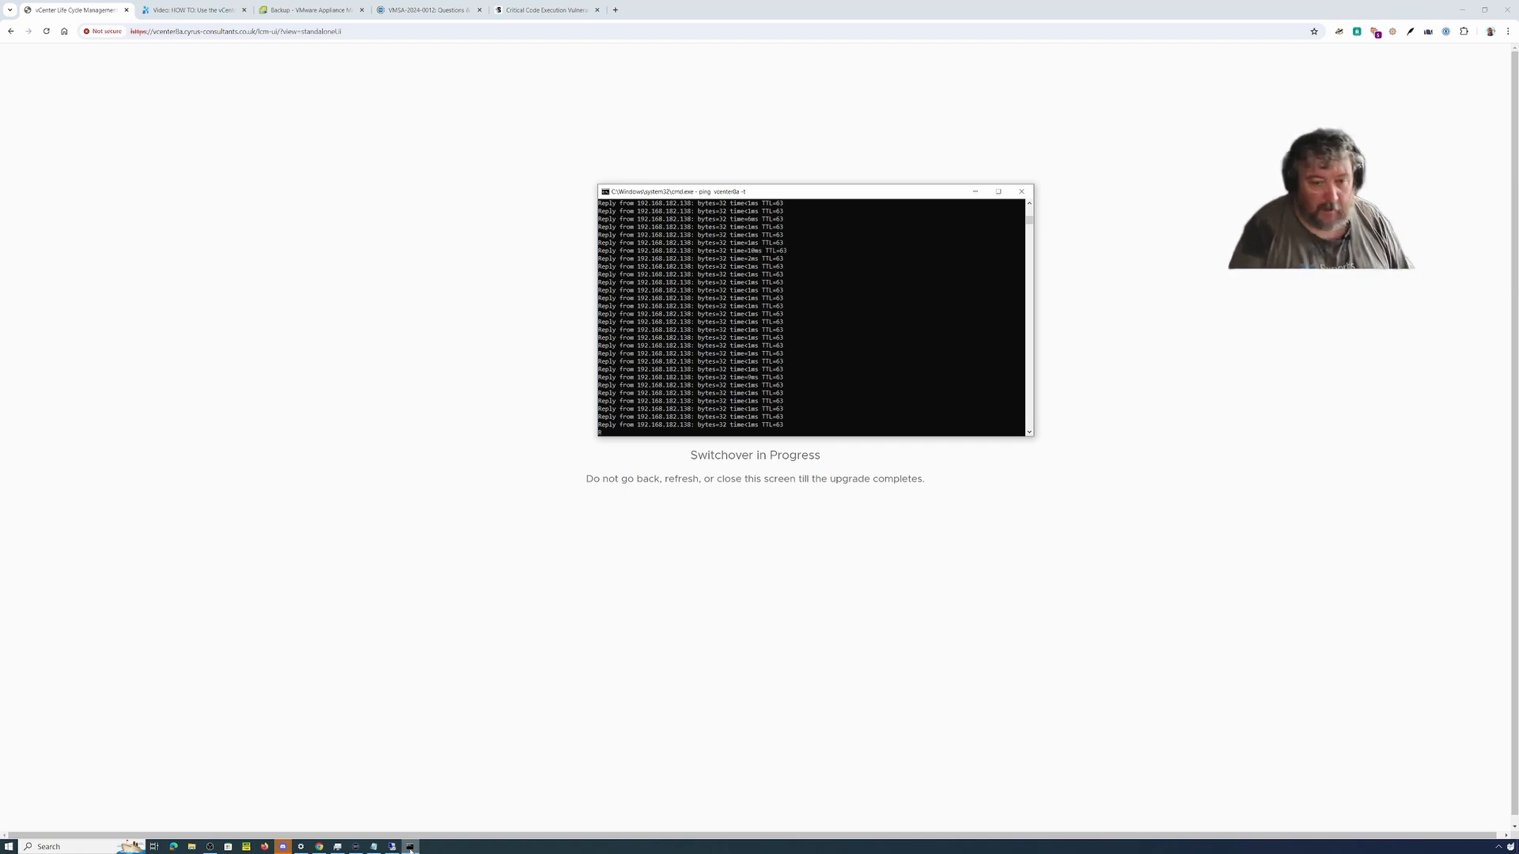
pyautogui.moveTo(832, 196); pyautogui.dragTo(1110, 151)
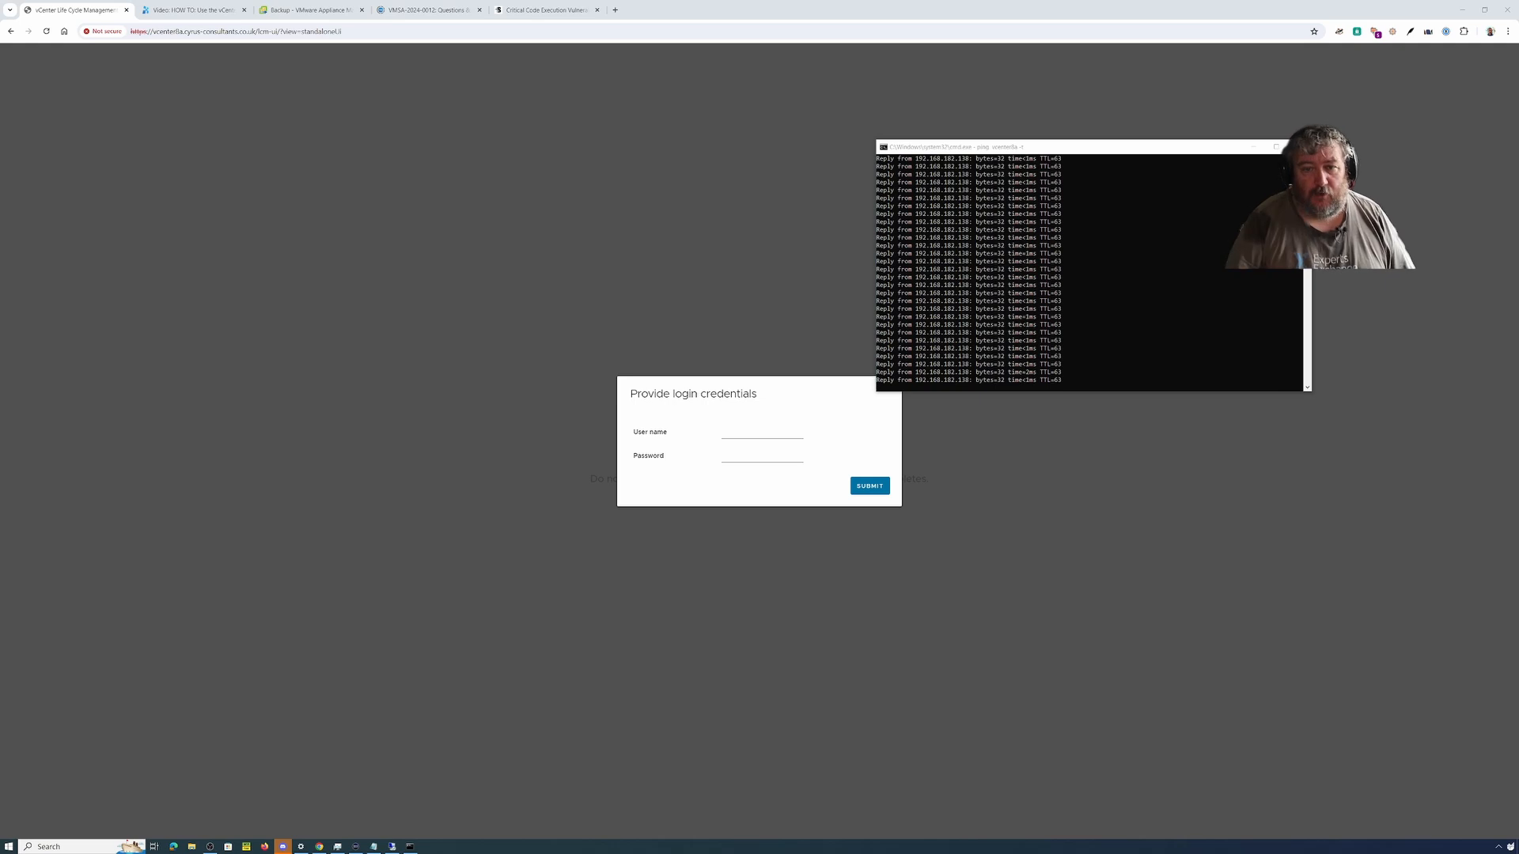
# Step: Fill in the switchover login with the saved vCenter administrator user name and password, and submit the credentials
pyautogui.click(757, 431)
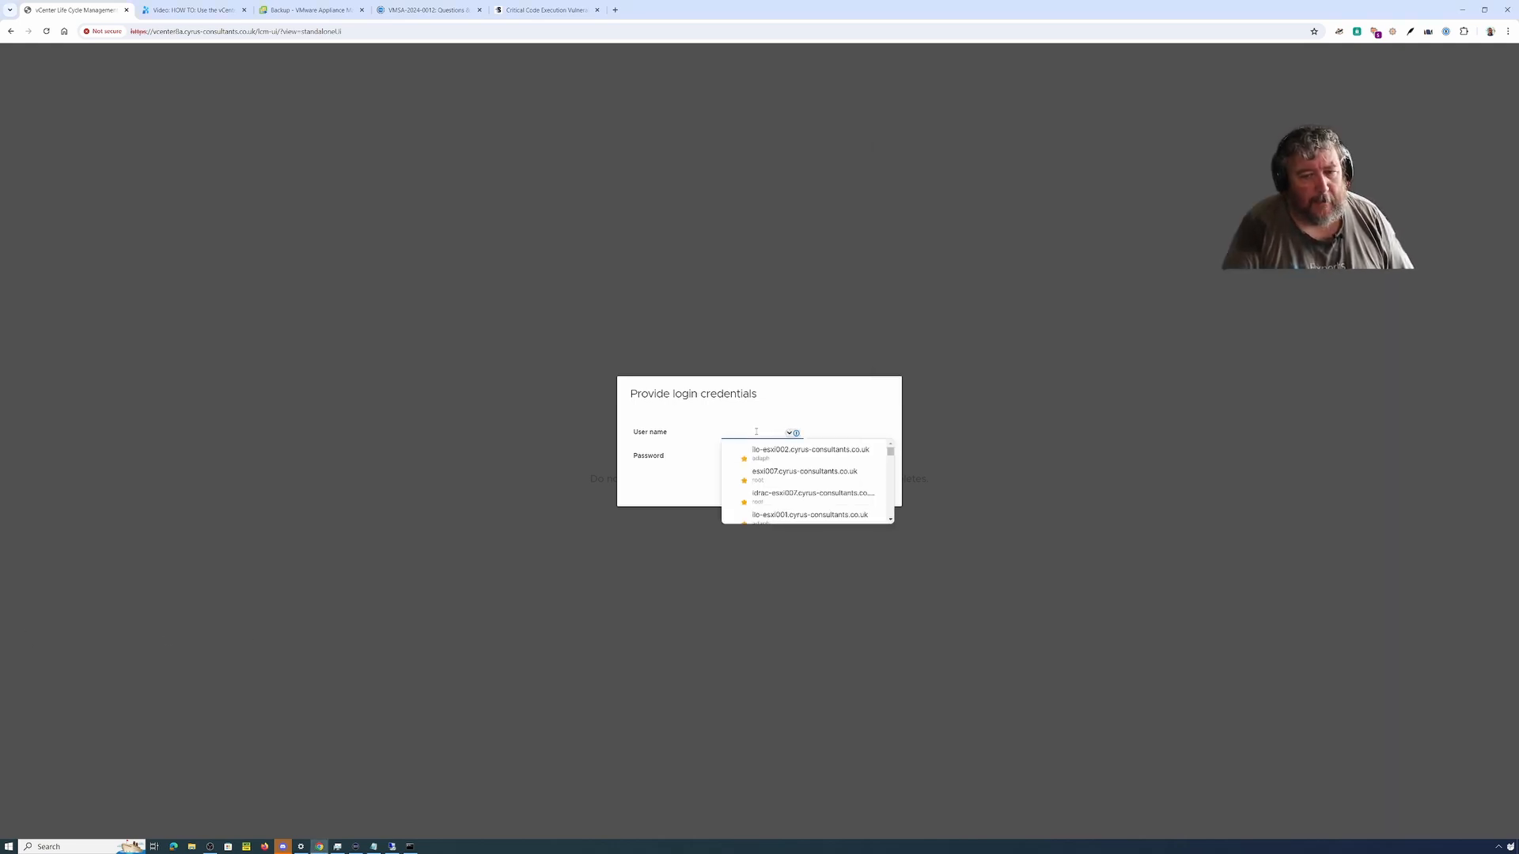
pyautogui.scroll(-2, 790, 474)
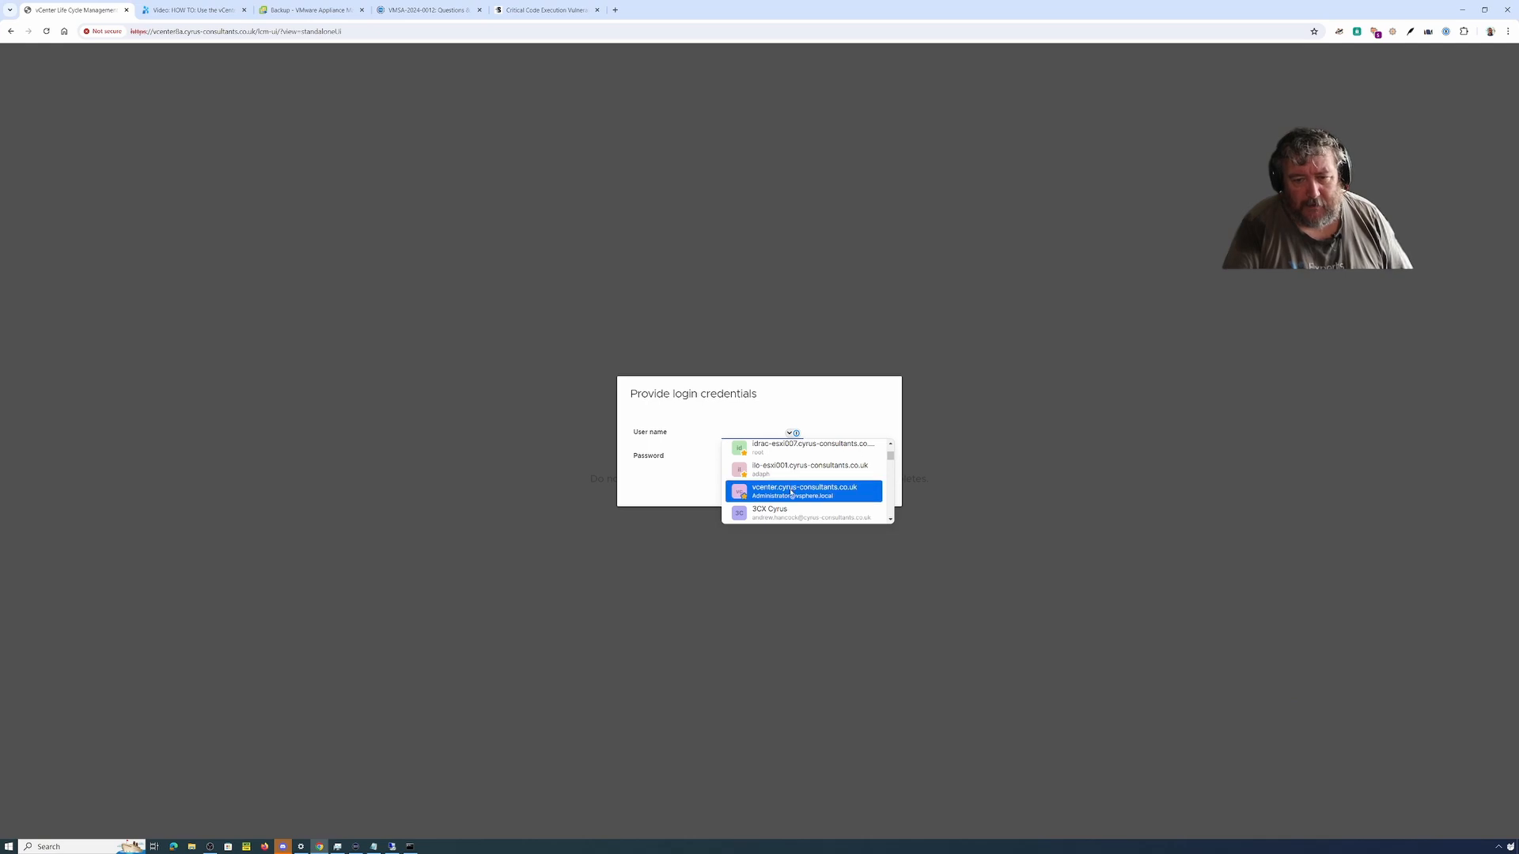
pyautogui.click(790, 489)
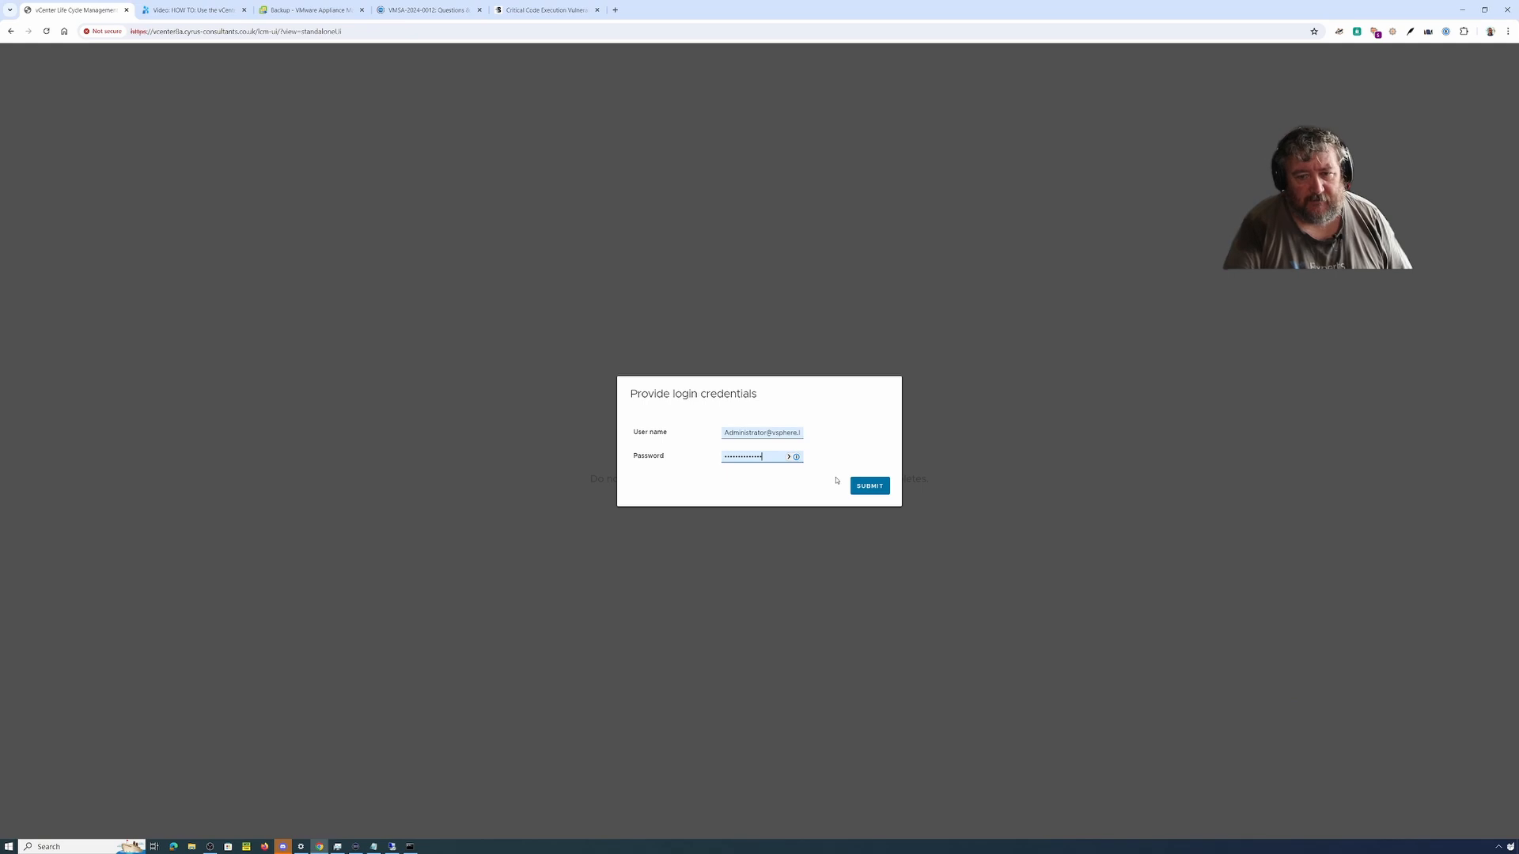
pyautogui.click(875, 489)
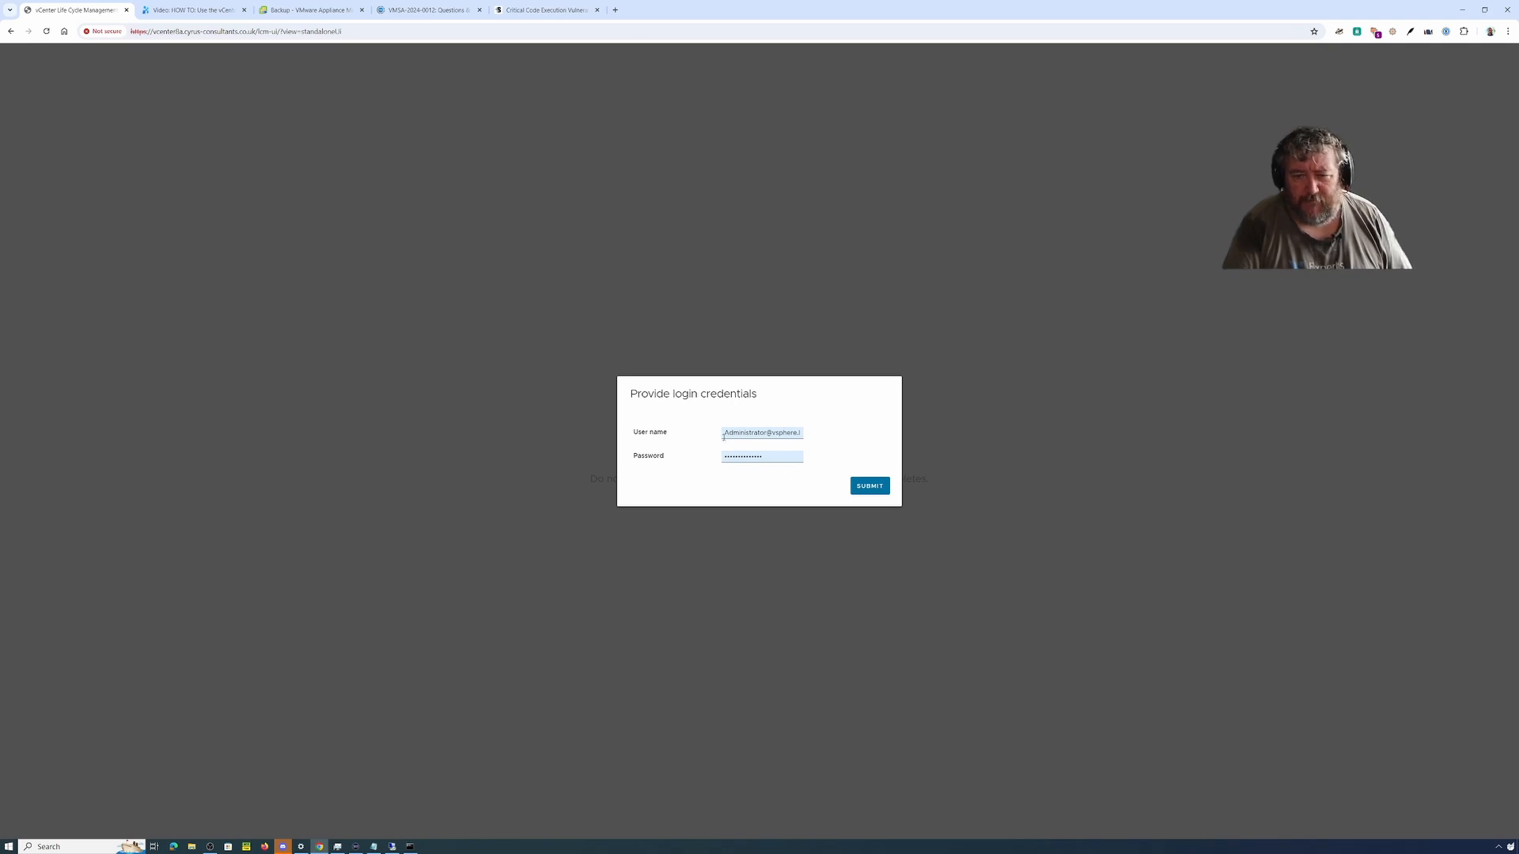
pyautogui.moveTo(723, 436); pyautogui.dragTo(830, 444)
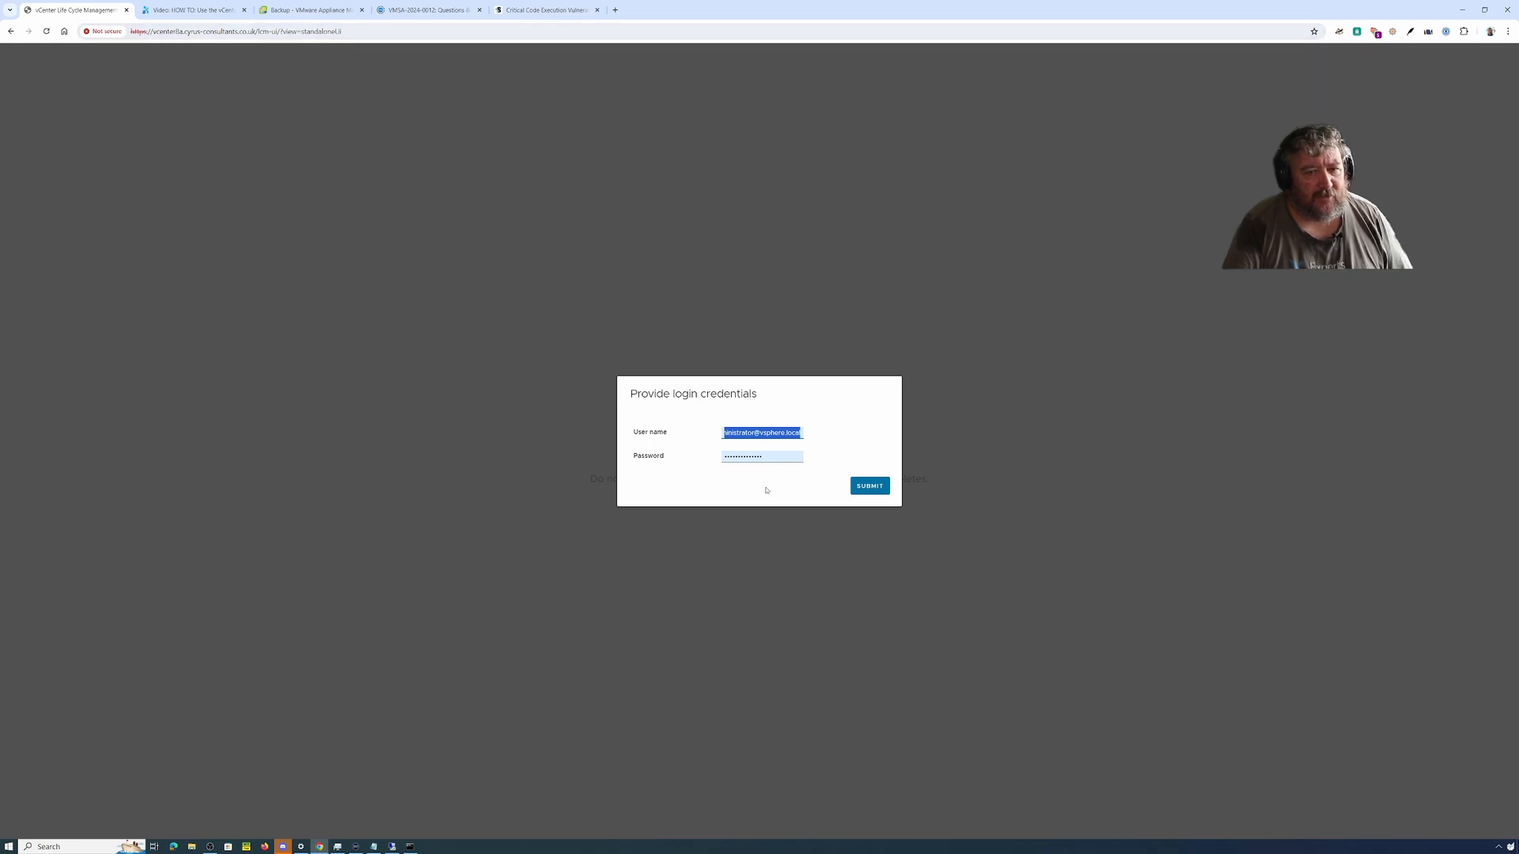
pyautogui.click(773, 457)
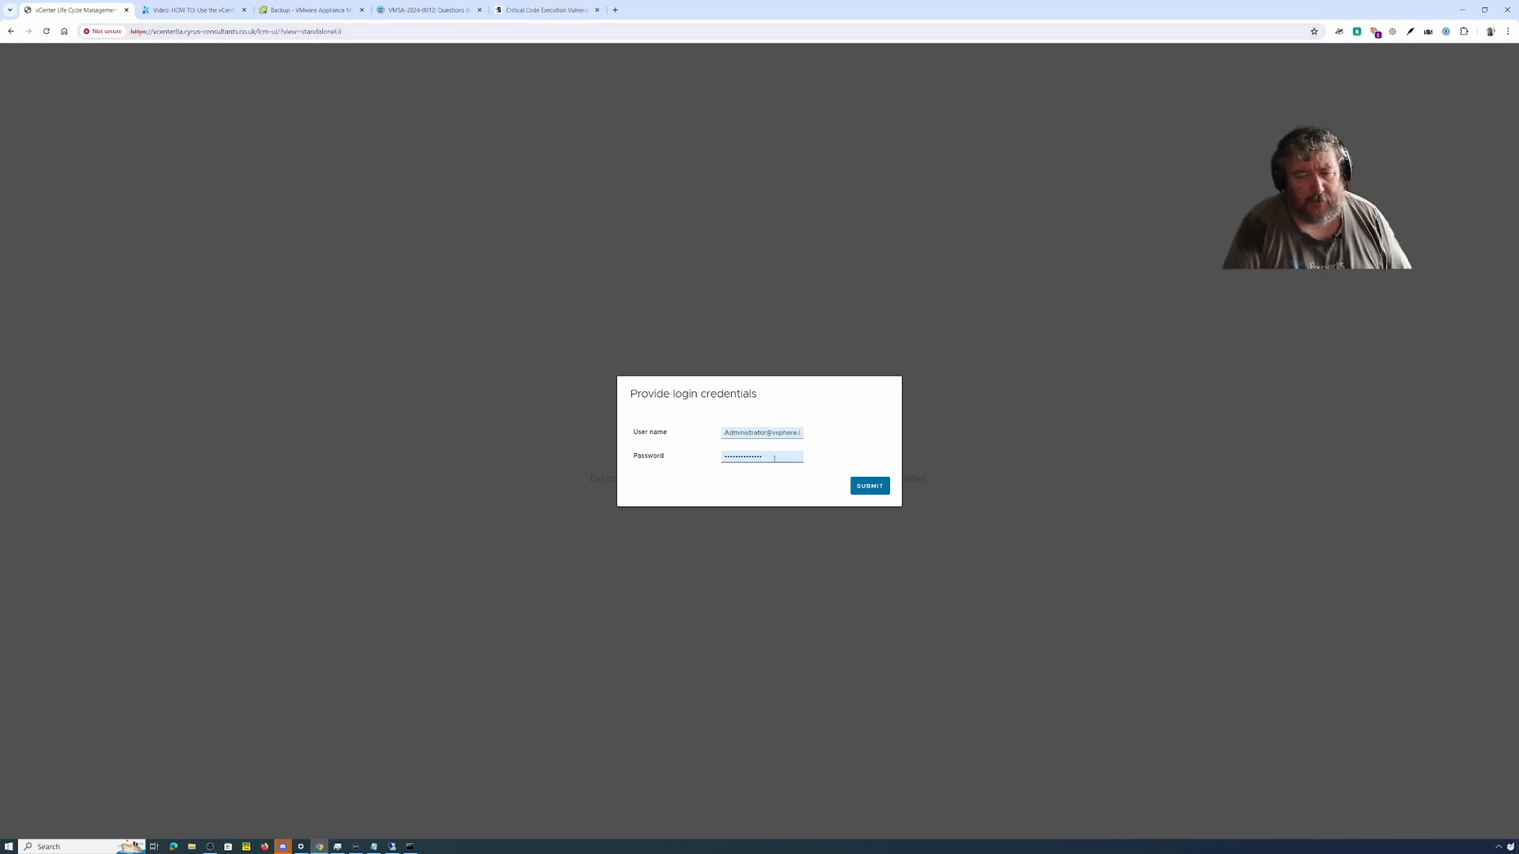
pyautogui.click(870, 489)
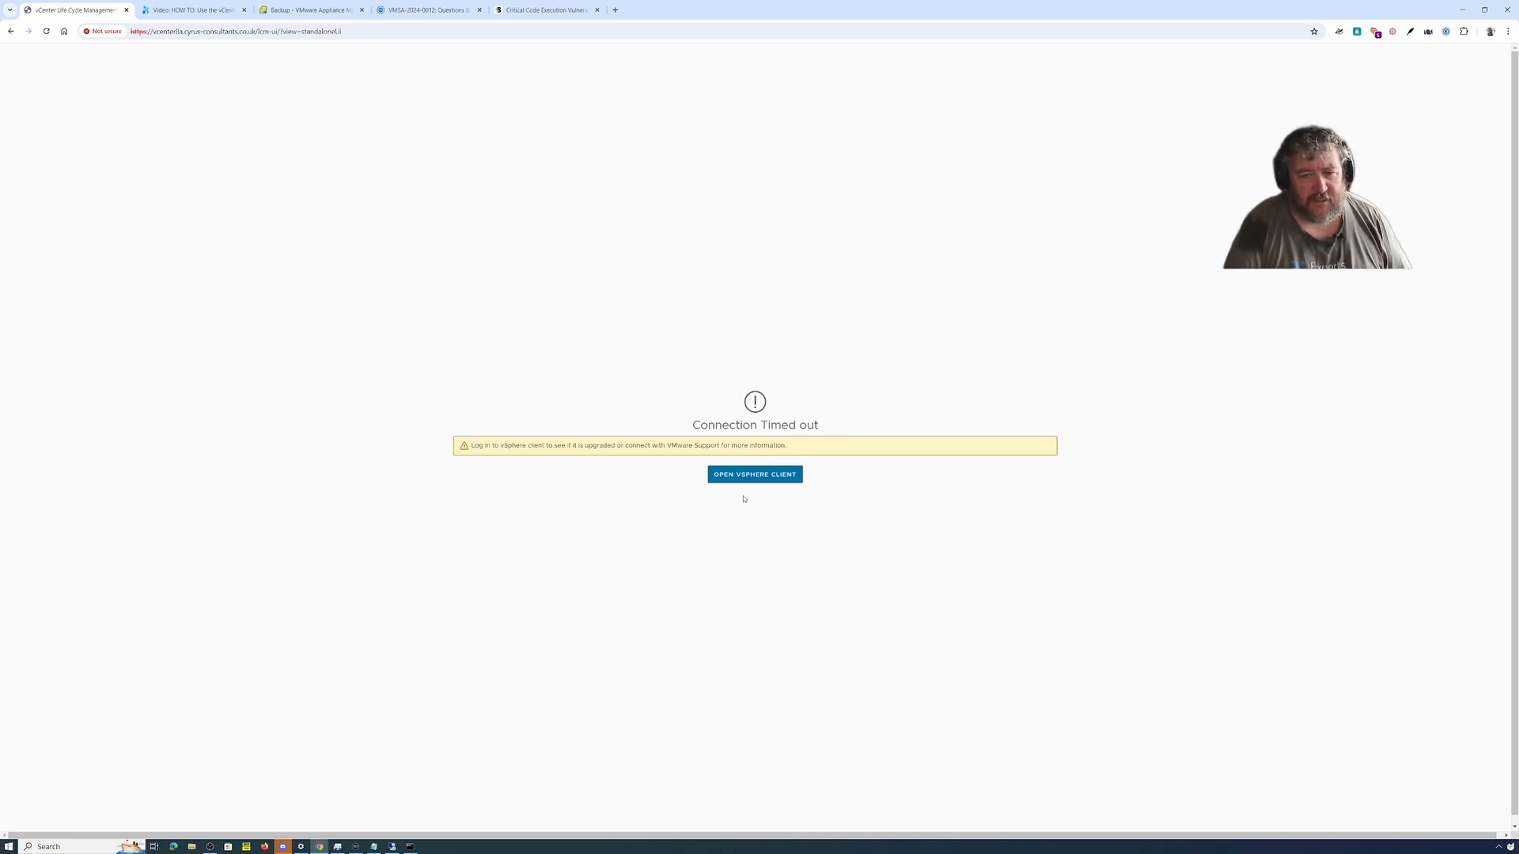
# Step: Open the vSphere Client after the connection timeout, and check the continuous vcenter8a ping while it loads
pyautogui.click(759, 477)
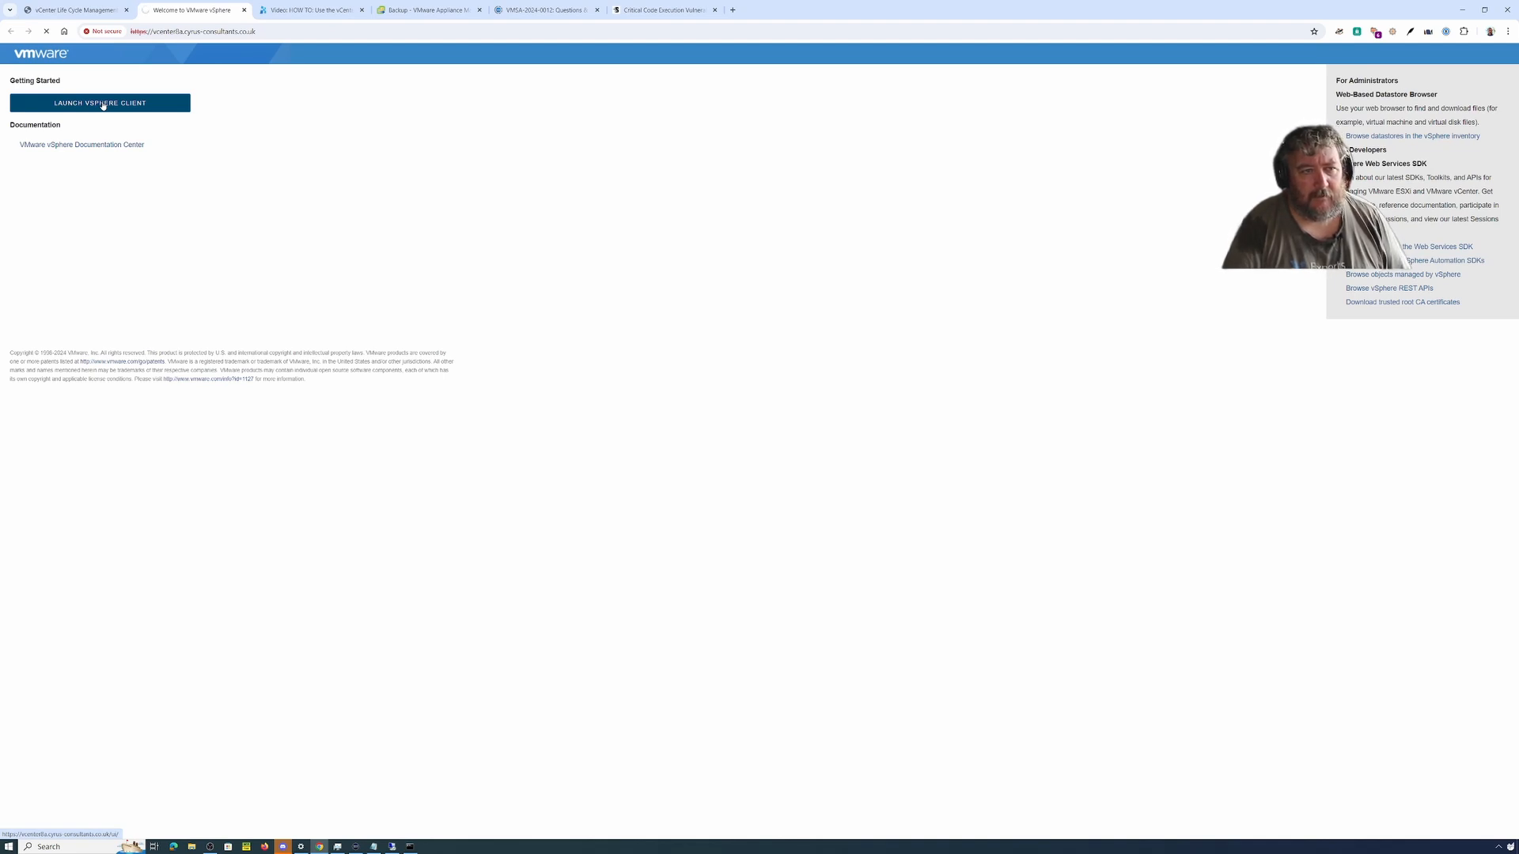
pyautogui.click(52, 11)
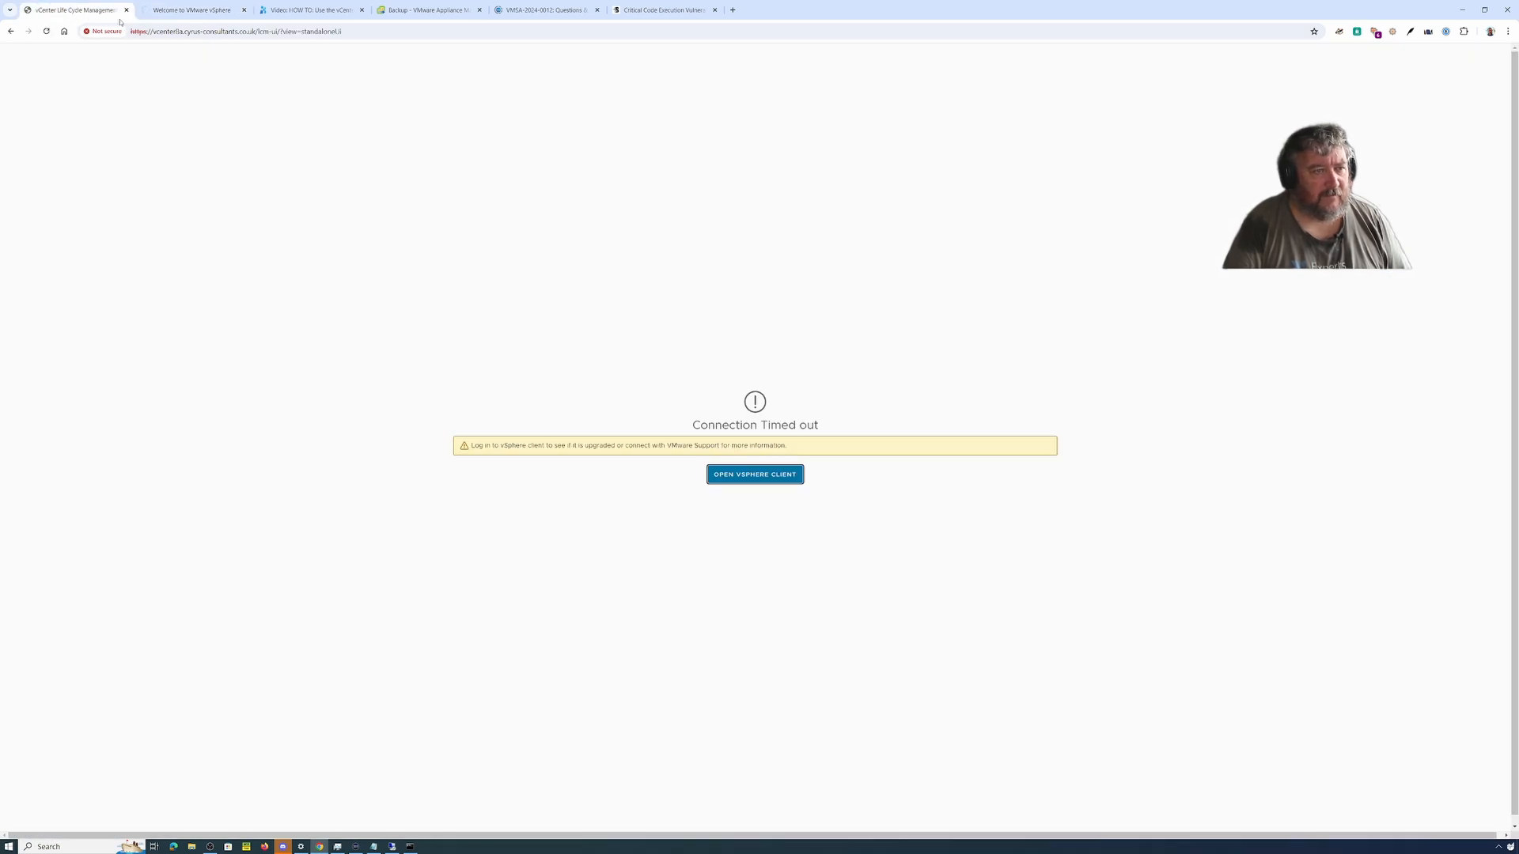
pyautogui.click(197, 10)
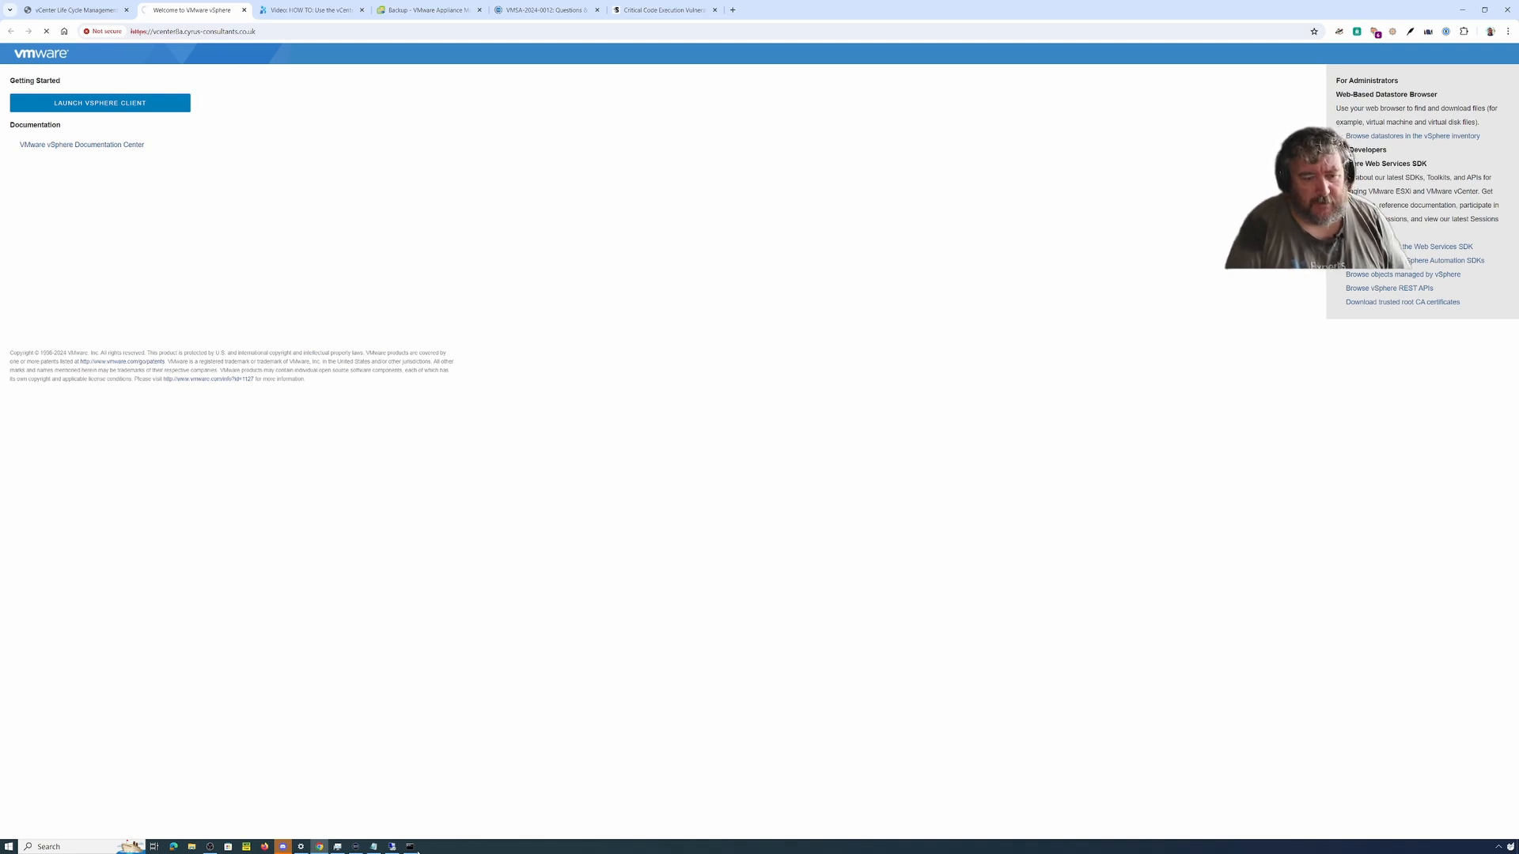
pyautogui.click(411, 847)
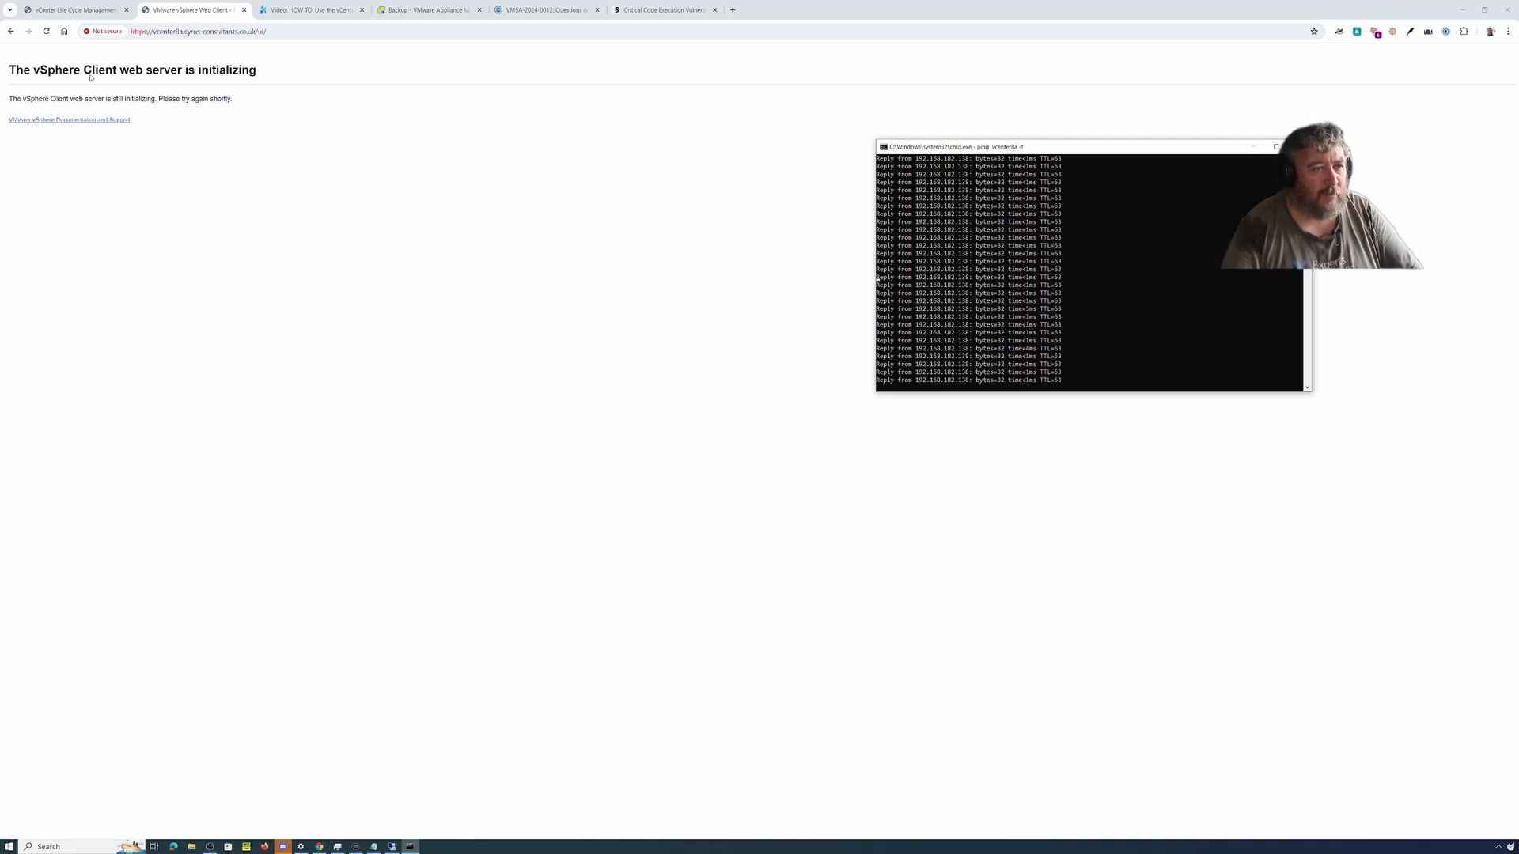
# Step: Reload the vSphere Client page and log in with the saved vCenter administrator user name and password
pyautogui.click(46, 33)
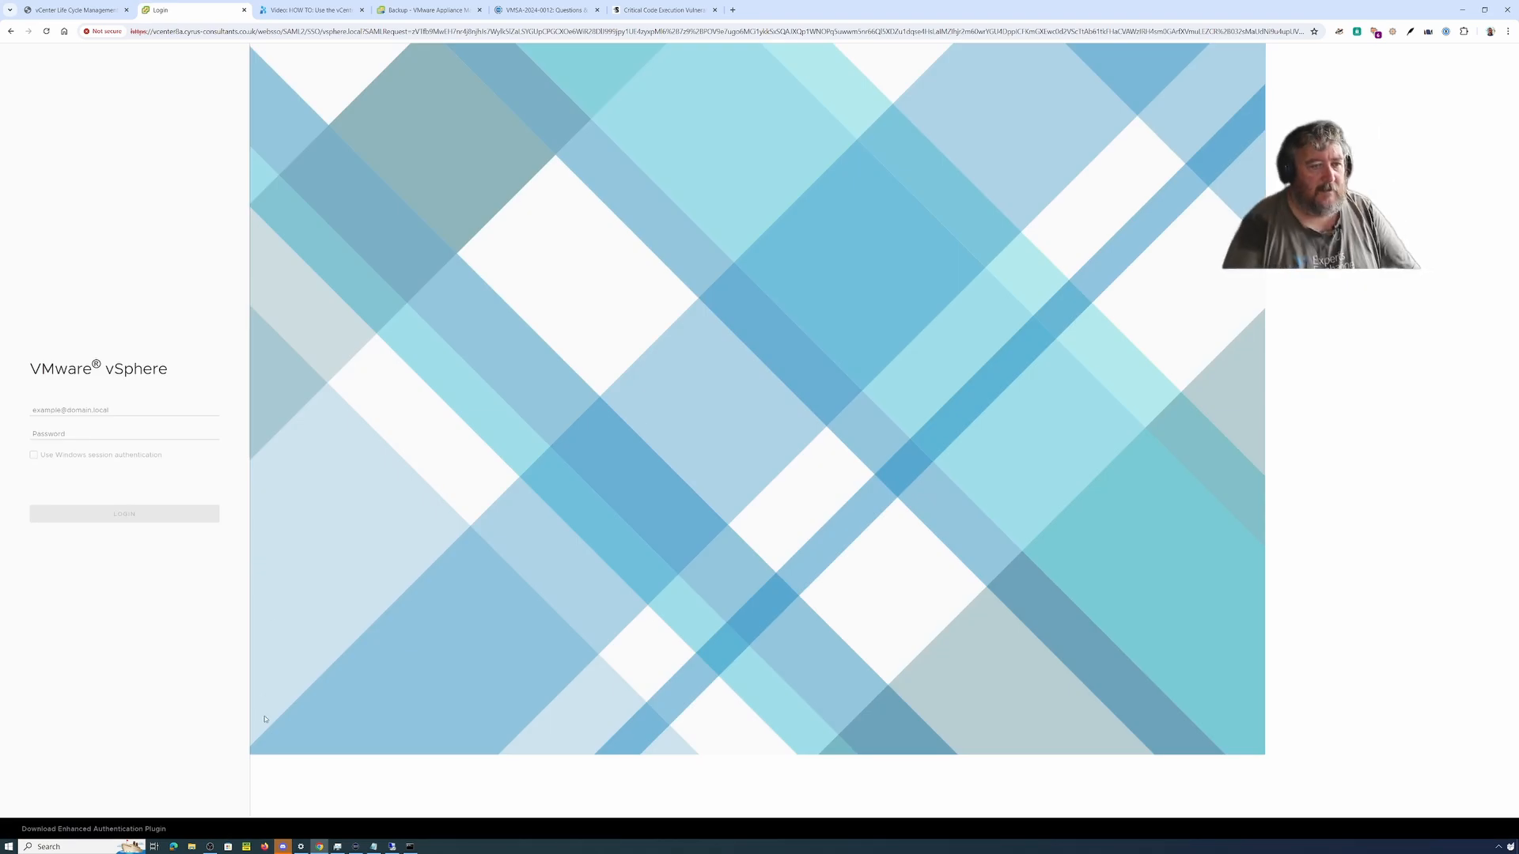
pyautogui.click(83, 409)
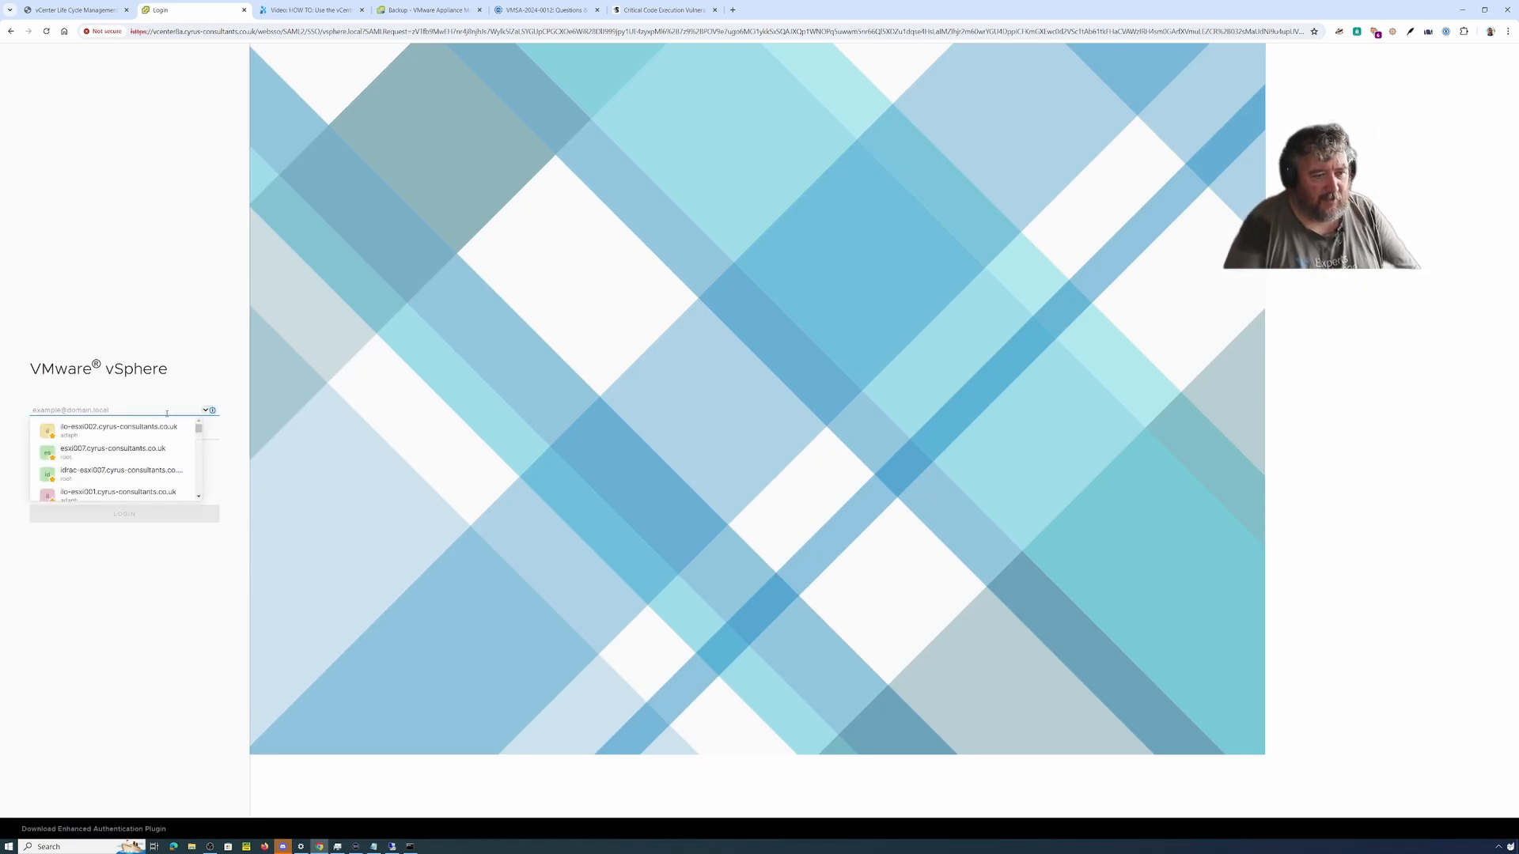
pyautogui.scroll(-2, 119, 455)
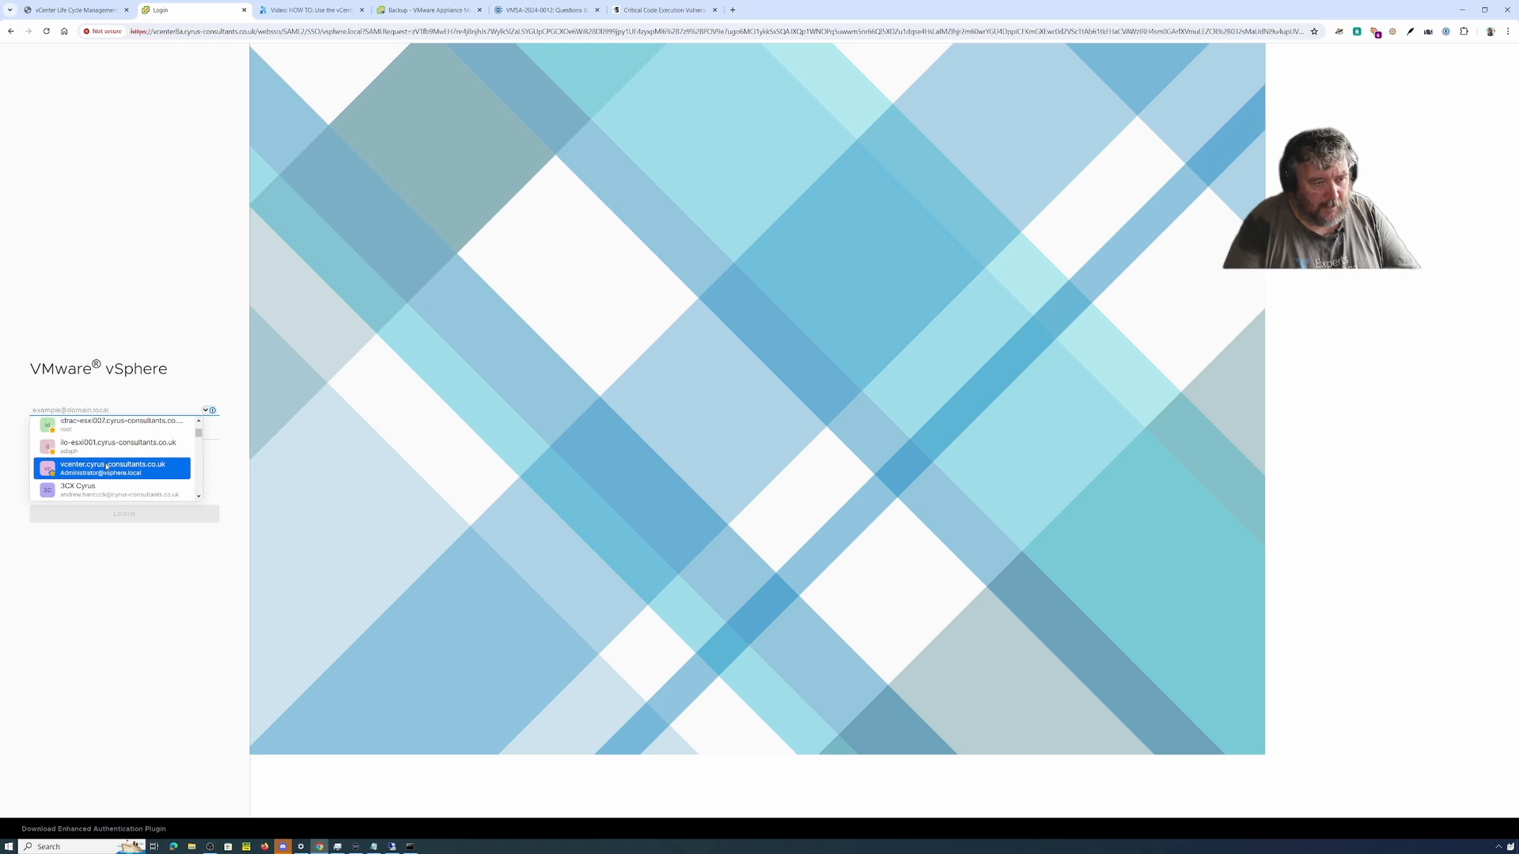
pyautogui.click(119, 465)
pyautogui.click(125, 514)
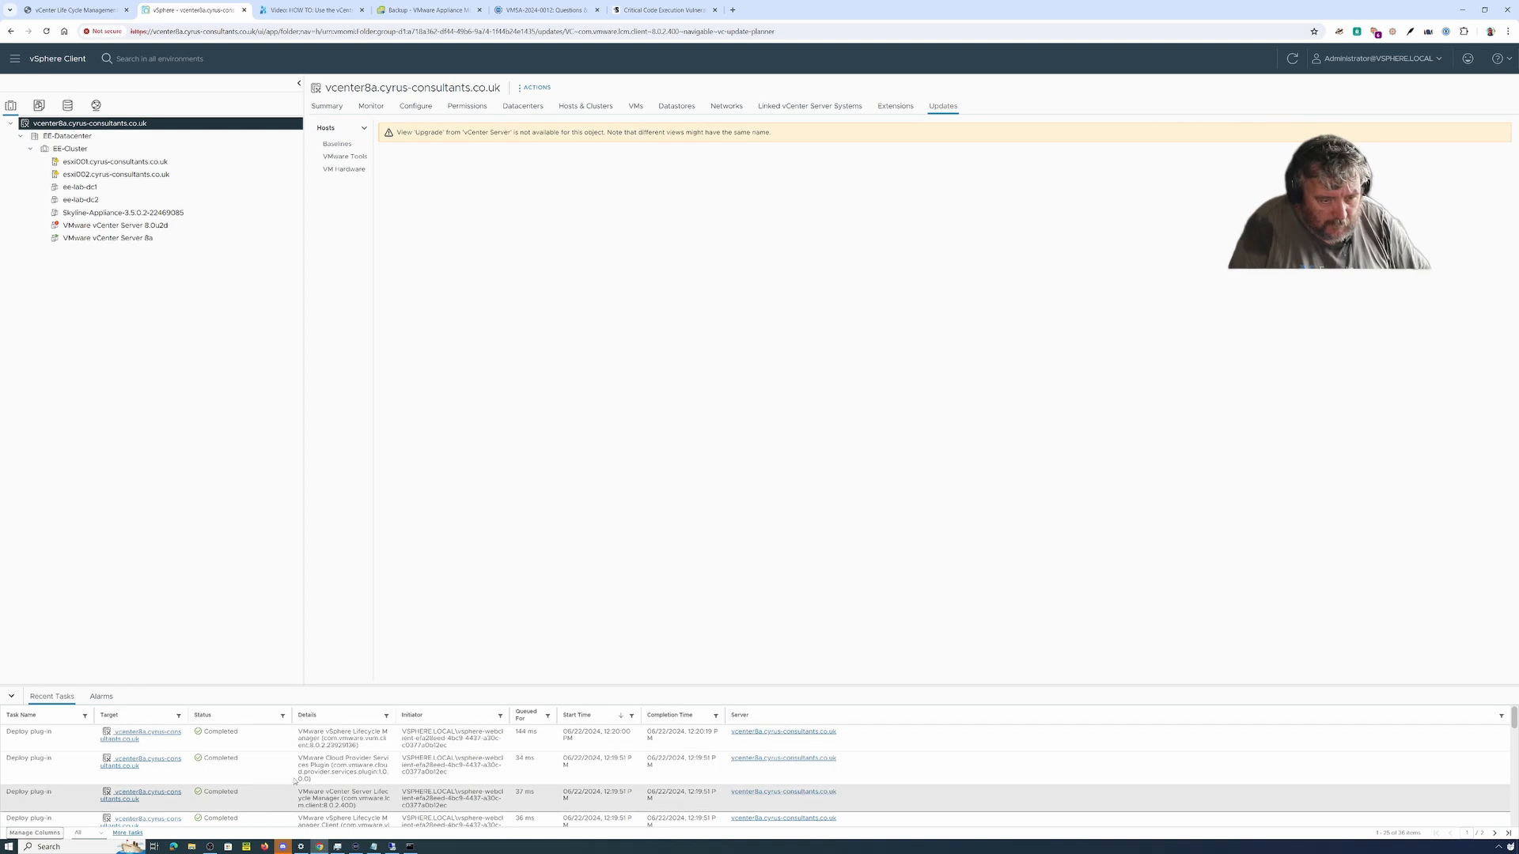
# Step: Open the summary of vcenter8a and acknowledge the critical host memory usage alarm at the head of its issues list
pyautogui.click(328, 111)
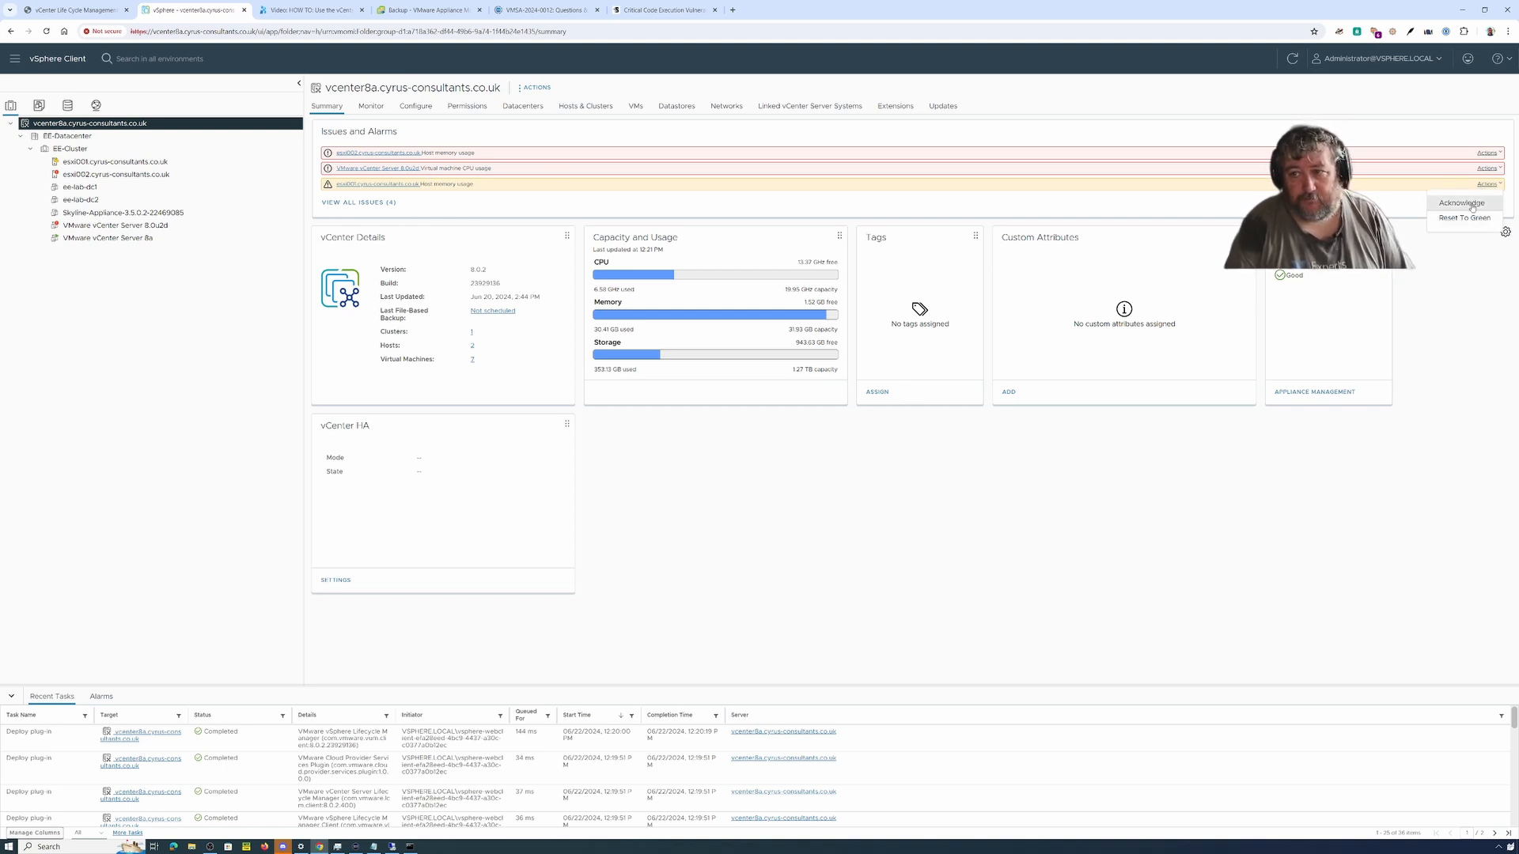
pyautogui.click(1488, 168)
pyautogui.click(1490, 153)
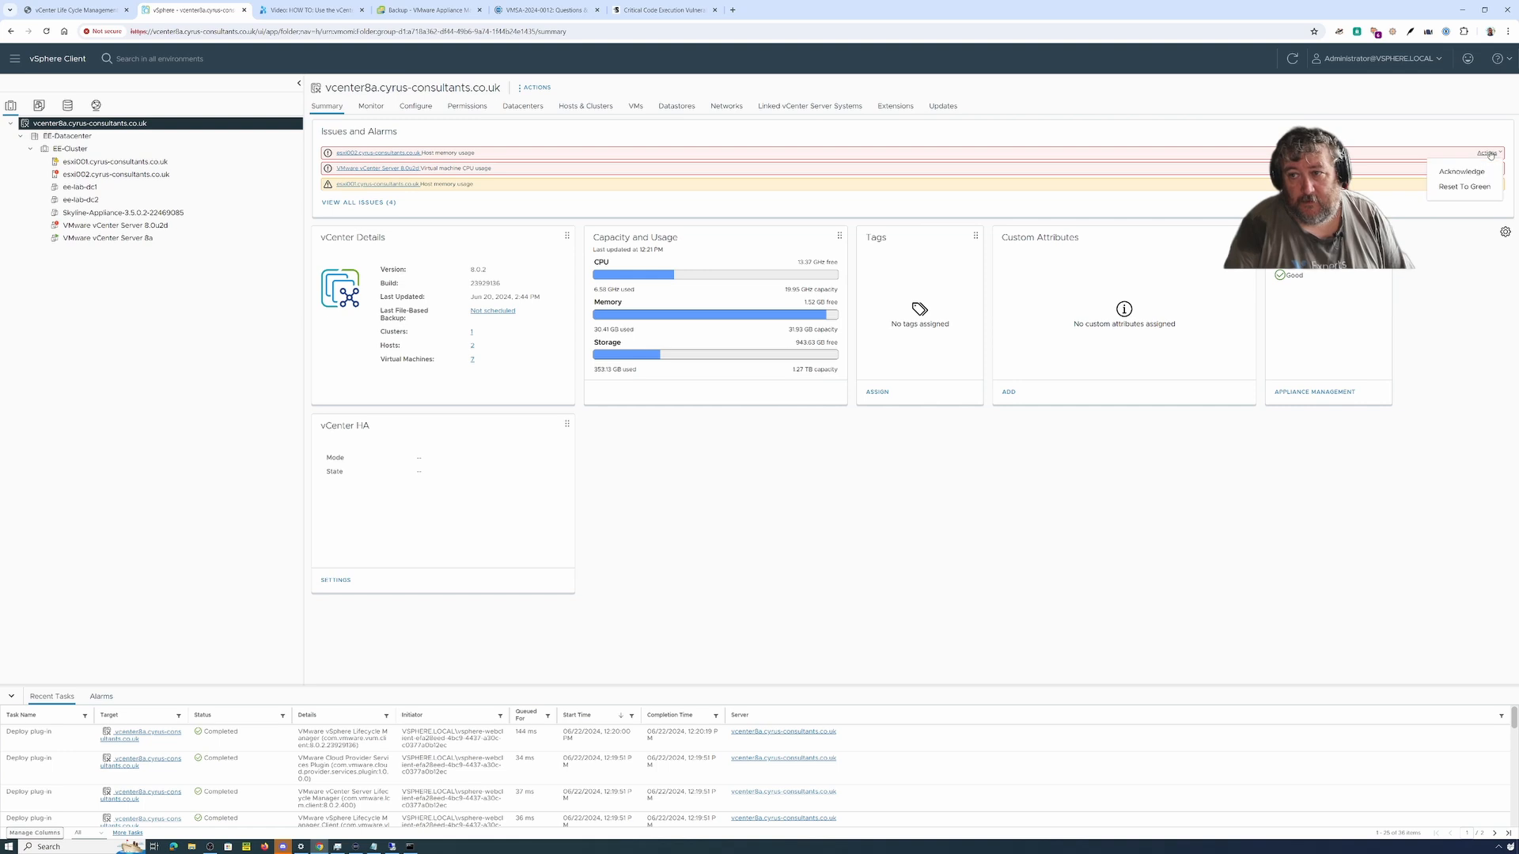
pyautogui.click(1475, 172)
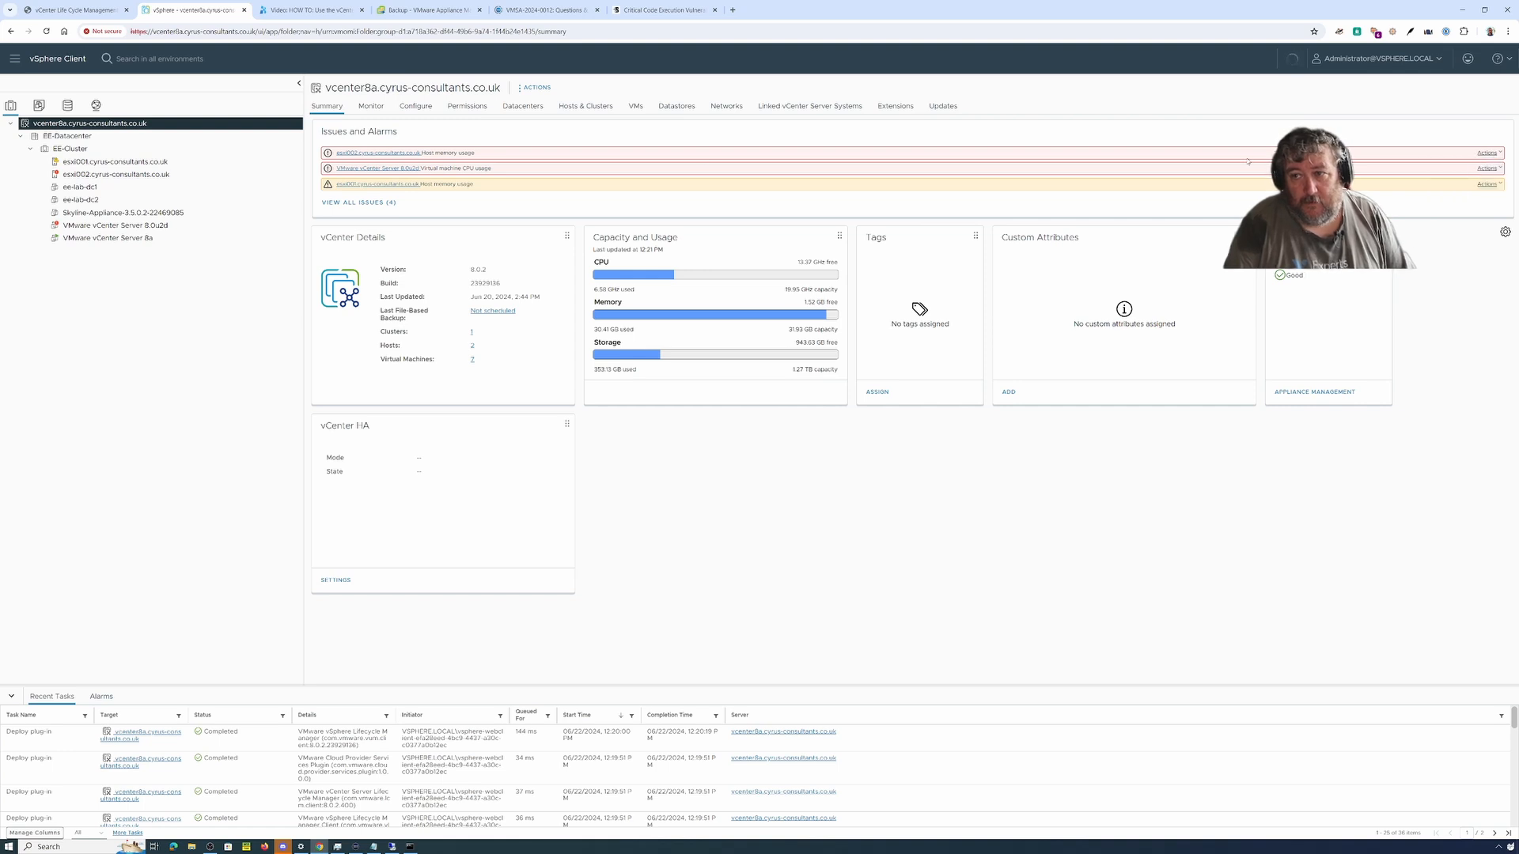
# Step: Select the VMware vCenter Server 8a virtual machine in the inventory
pyautogui.click(124, 241)
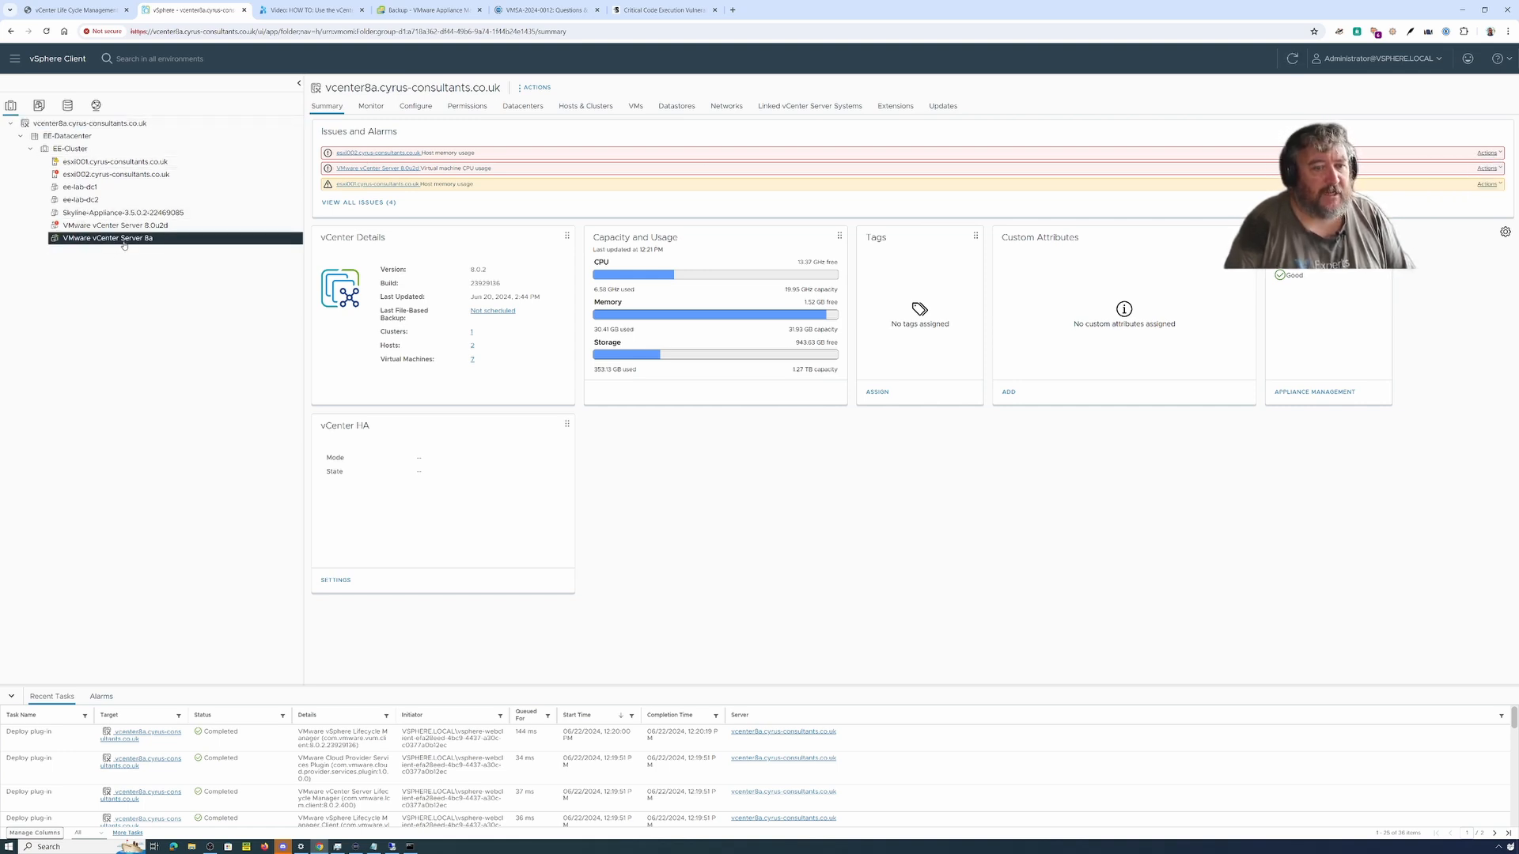